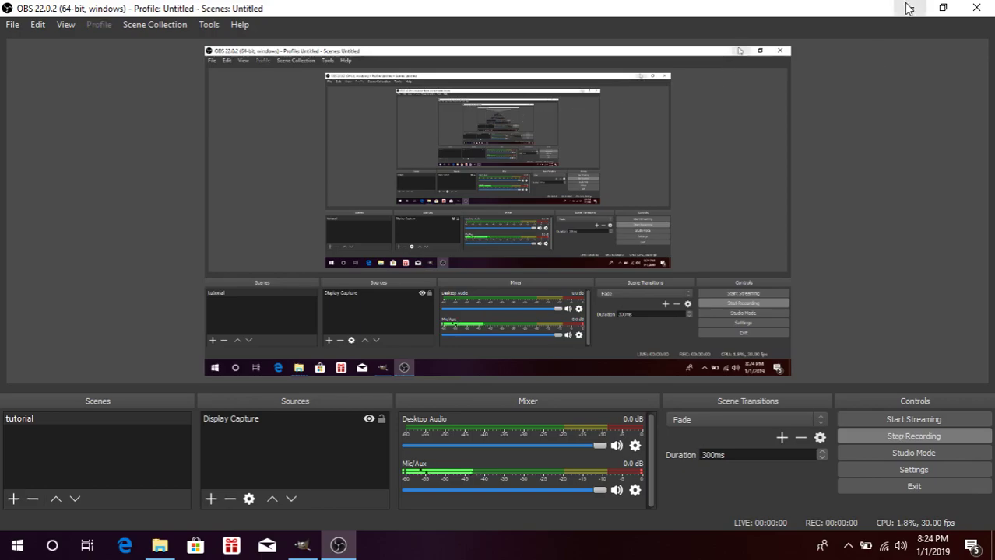
Minimise the OBS Studio window to reveal the Windows desktop
{"action": "left_click", "coordinate": [909, 8]}
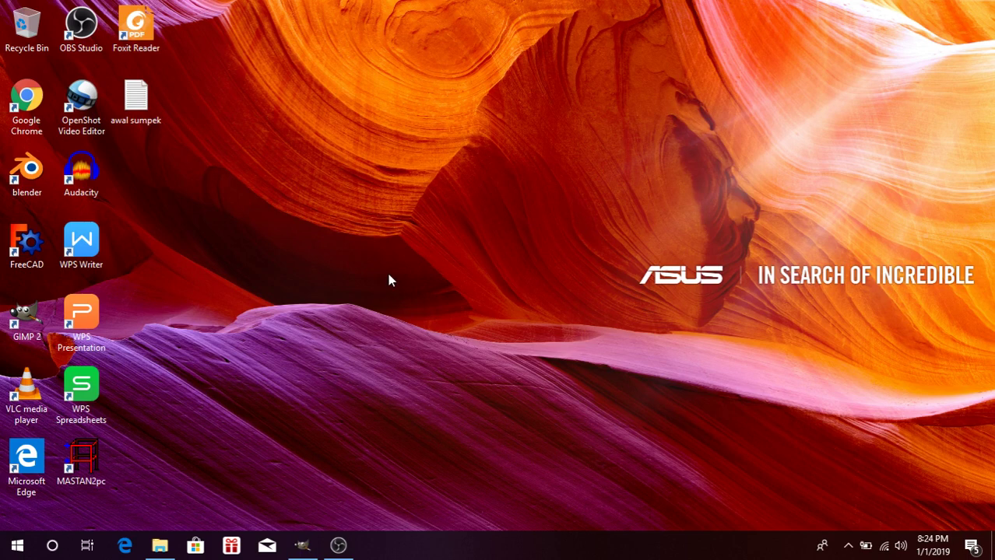
Launch FreeCAD from its desktop shortcut and bring up File Explorer at the project folder
{"action": "double_click", "coordinate": [17, 257]}
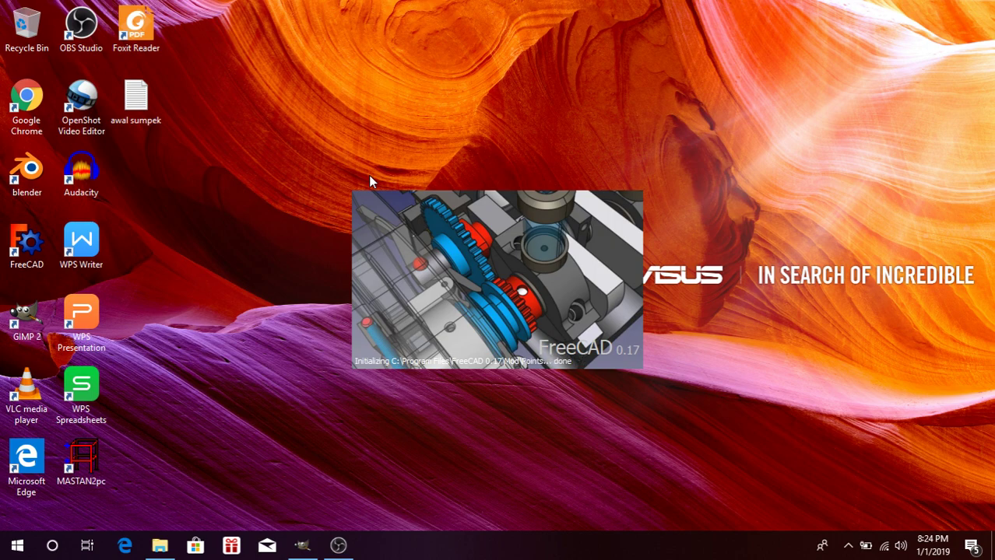
{"action": "left_click", "coordinate": [160, 545]}
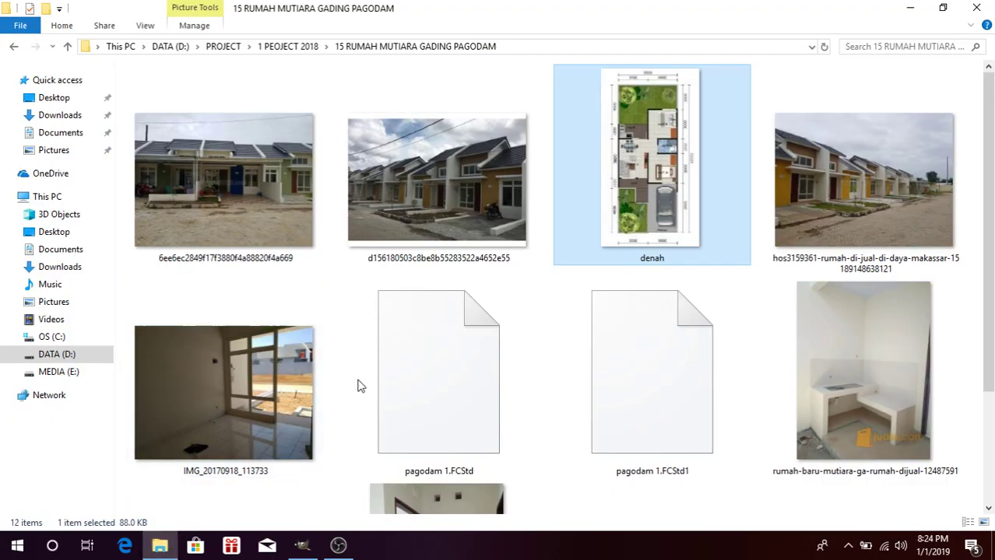
{"action": "left_click", "coordinate": [35, 356]}
{"action": "left_click", "coordinate": [56, 369]}
{"action": "left_click", "coordinate": [55, 358]}
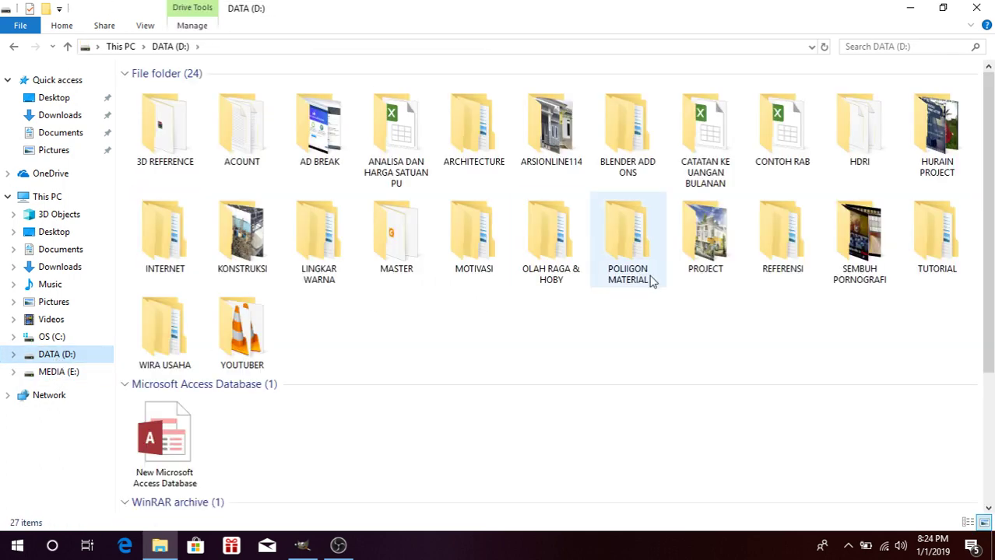
{"action": "double_click", "coordinate": [720, 246]}
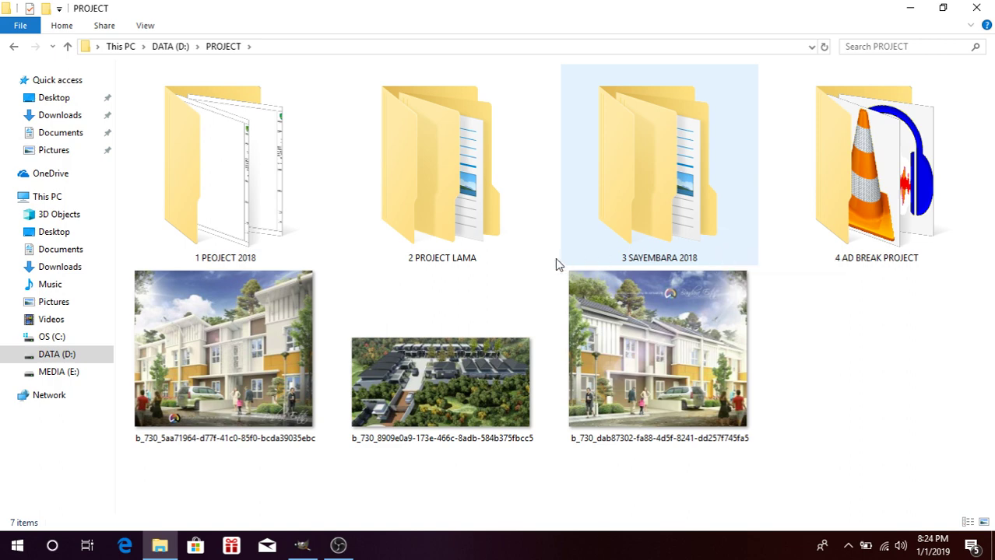
{"action": "double_click", "coordinate": [262, 231]}
{"action": "scroll", "coordinate": [554, 266], "scroll_direction": "down", "scroll_amount": 1}
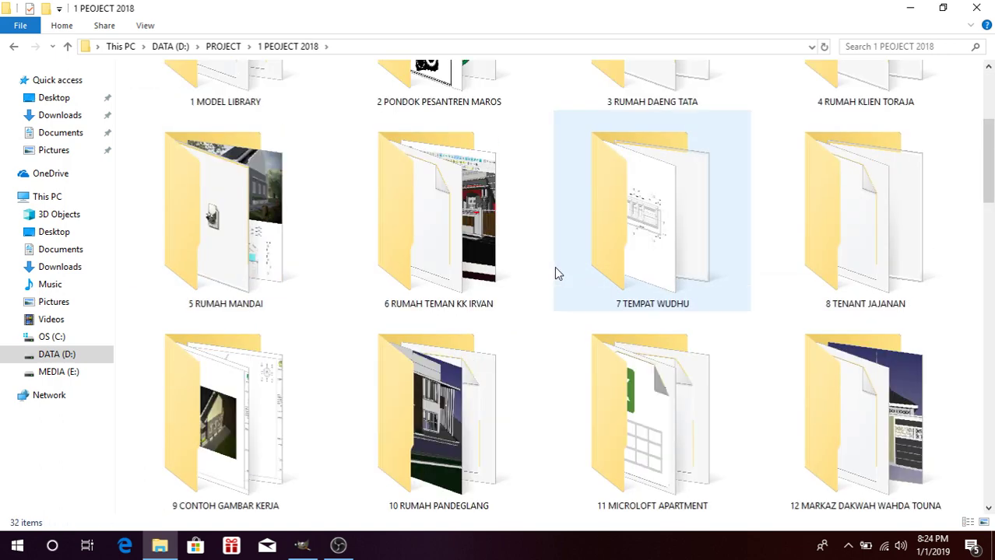
{"action": "scroll", "coordinate": [554, 267], "scroll_direction": "down", "scroll_amount": 2}
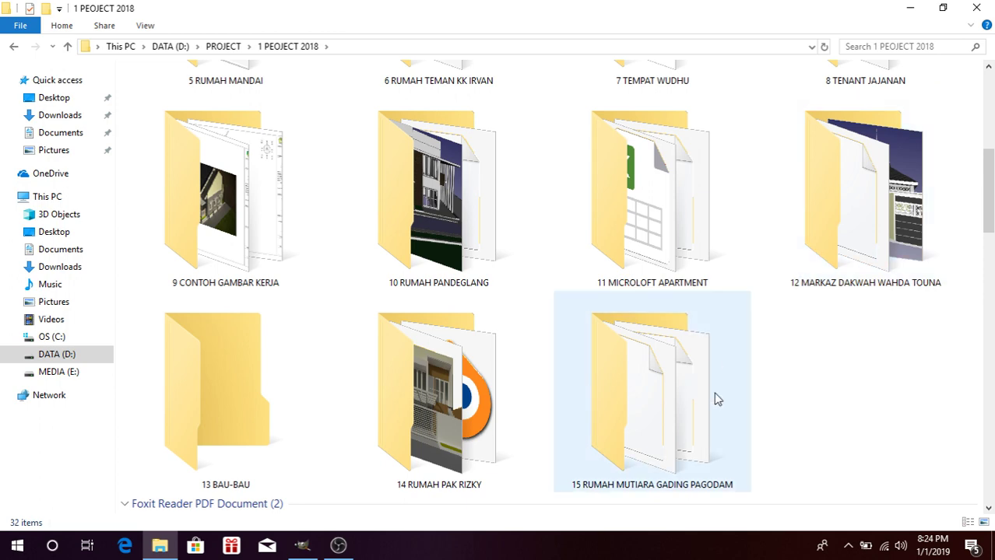
{"action": "scroll", "coordinate": [711, 393], "scroll_direction": "down", "scroll_amount": 5}
{"action": "scroll", "coordinate": [712, 393], "scroll_direction": "up", "scroll_amount": 5}
{"action": "double_click", "coordinate": [691, 376]}
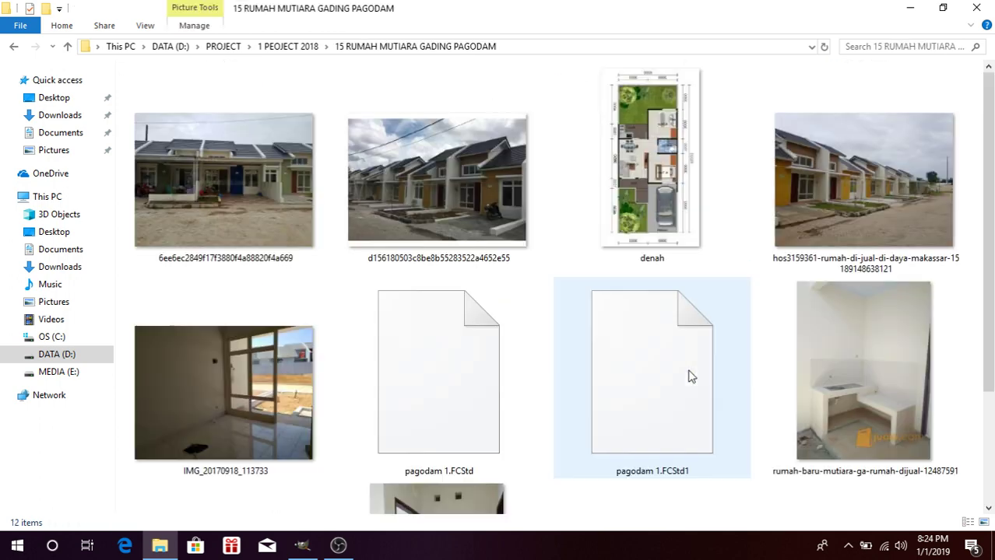
{"action": "scroll", "coordinate": [500, 359], "scroll_direction": "down", "scroll_amount": 2}
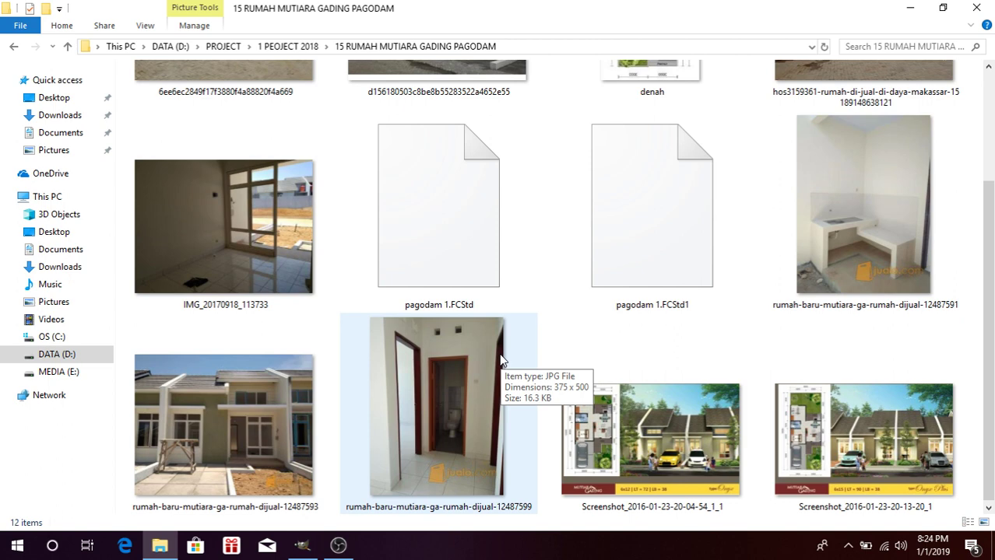
{"action": "scroll", "coordinate": [501, 360], "scroll_direction": "up", "scroll_amount": 2}
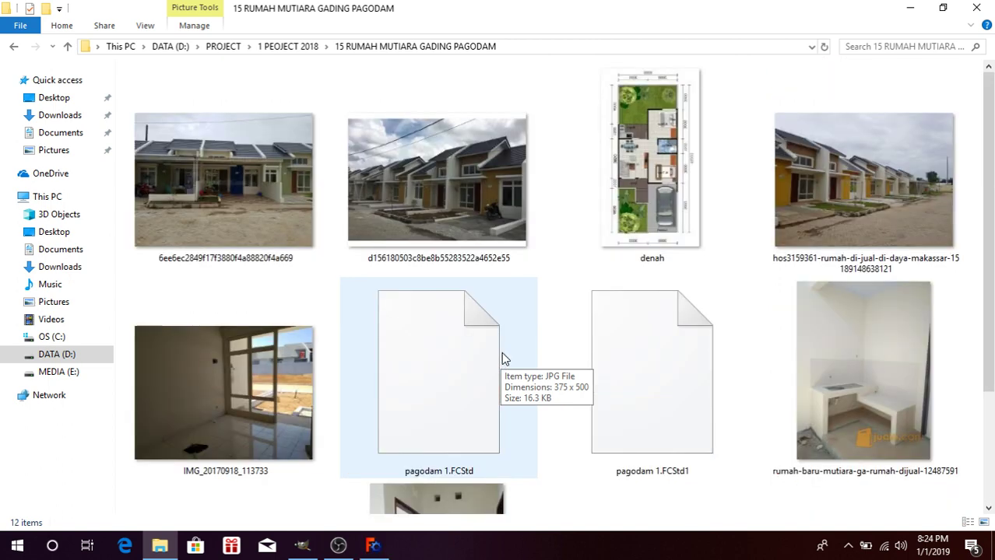
Open and zoom into the denah floor plan in Picasa, then close it and minimise Explorer
{"action": "left_click", "coordinate": [663, 235]}
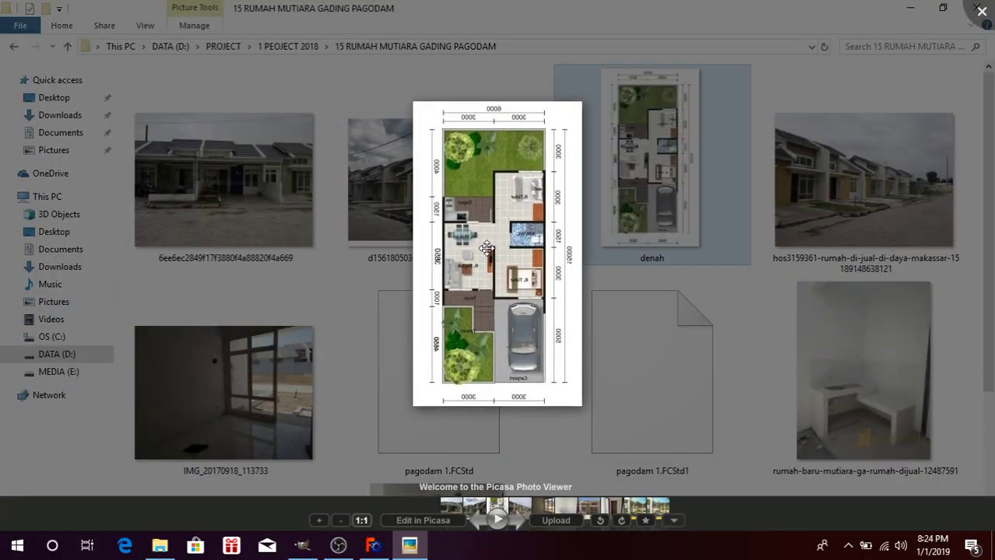
{"action": "scroll", "coordinate": [487, 248], "scroll_direction": "up", "scroll_amount": 2}
{"action": "scroll", "coordinate": [486, 247], "scroll_direction": "up", "scroll_amount": 3}
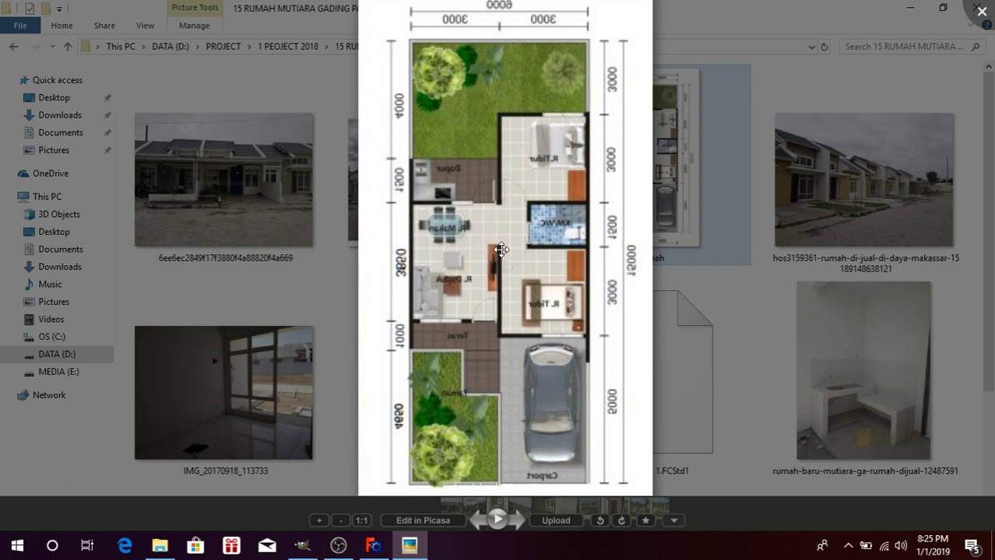
{"action": "left_click", "coordinate": [981, 11]}
{"action": "left_click", "coordinate": [911, 7]}
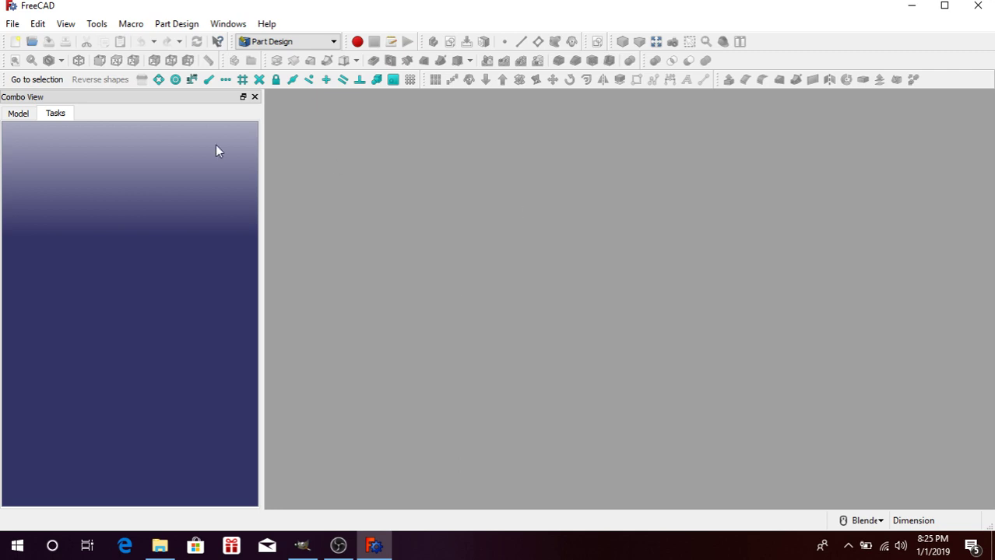
Create a new empty FreeCAD document
{"action": "left_click", "coordinate": [11, 30]}
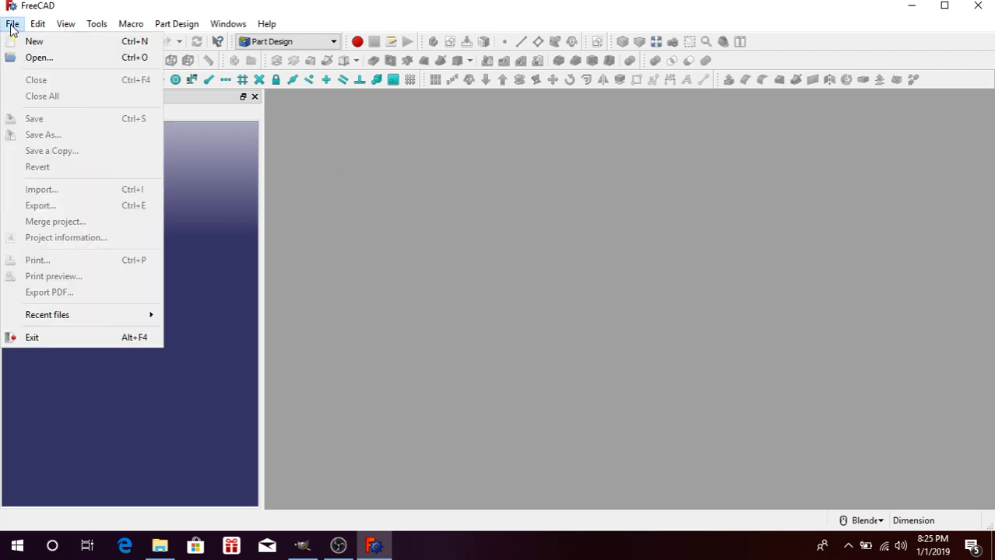
{"action": "left_click", "coordinate": [344, 179]}
{"action": "left_click", "coordinate": [13, 24]}
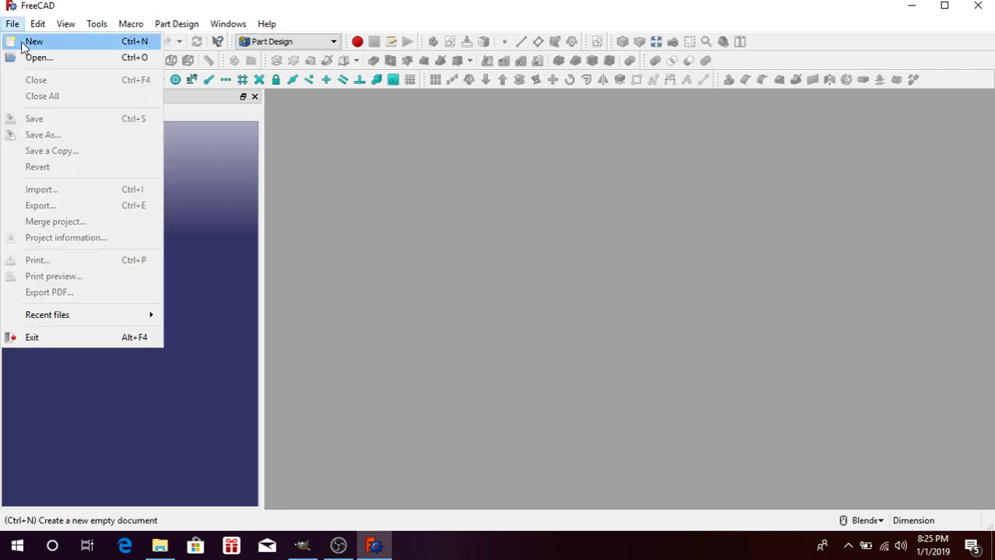
{"action": "left_click", "coordinate": [32, 41]}
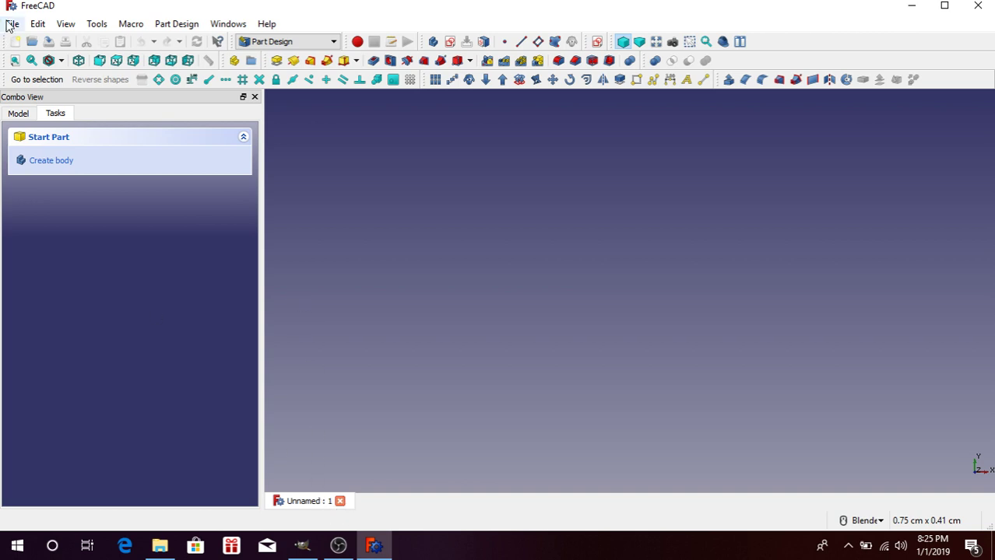
Save the document as pagodam 1.FCStd, replacing the existing file
{"action": "left_click", "coordinate": [9, 25]}
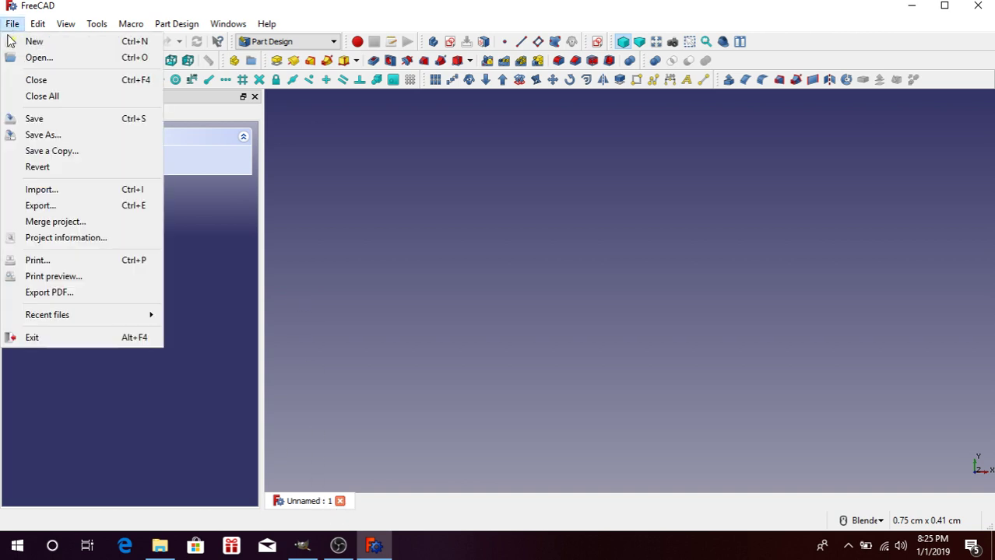
{"action": "left_click", "coordinate": [35, 119]}
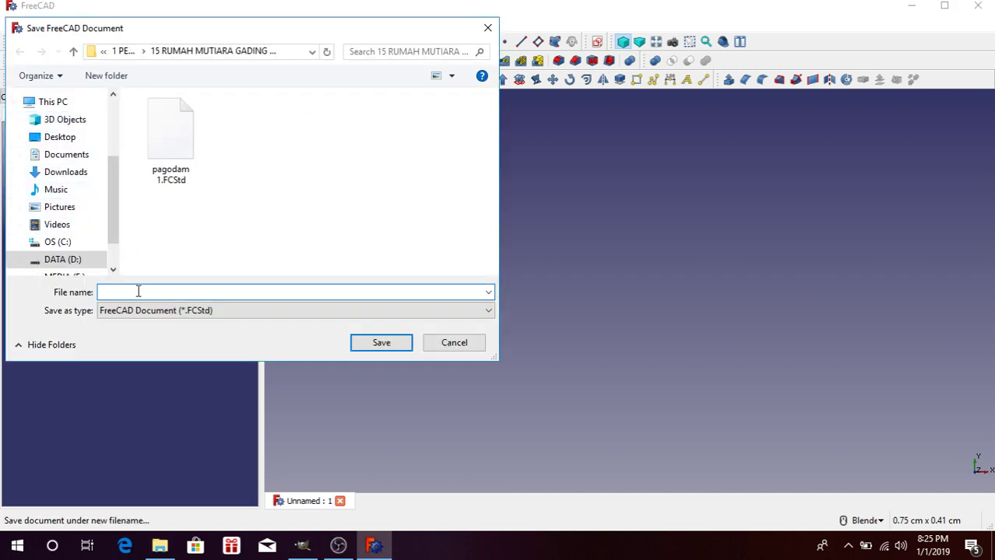
{"action": "left_click", "coordinate": [194, 168]}
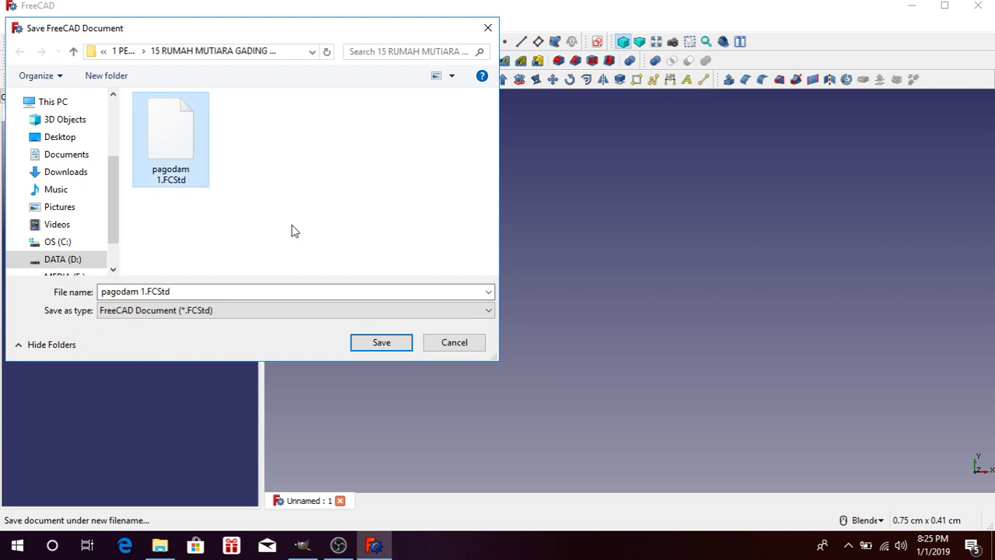
{"action": "left_click", "coordinate": [185, 177]}
{"action": "left_click", "coordinate": [381, 352]}
{"action": "left_click", "coordinate": [370, 350]}
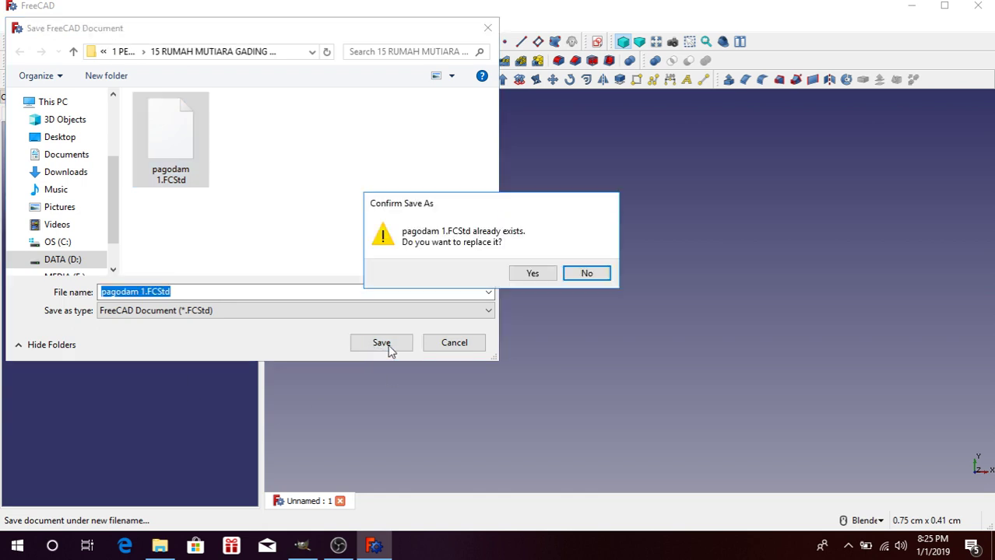
{"action": "left_click", "coordinate": [527, 273]}
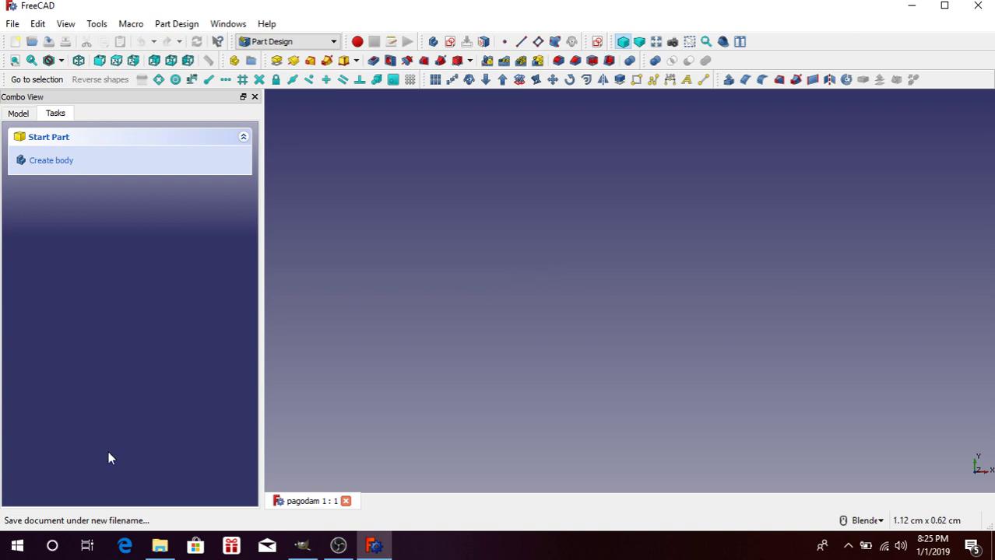
{"action": "left_click", "coordinate": [160, 546]}
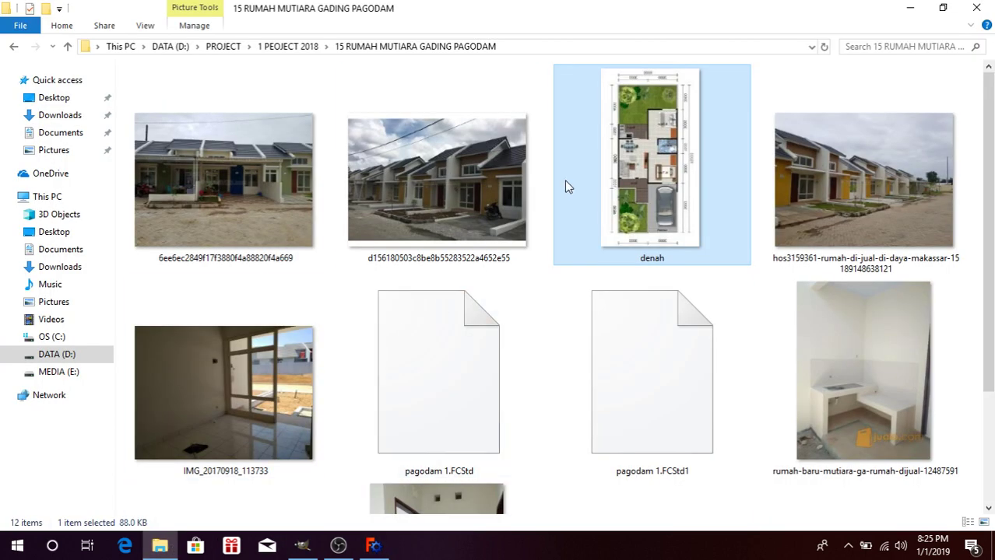
{"action": "double_click", "coordinate": [666, 142]}
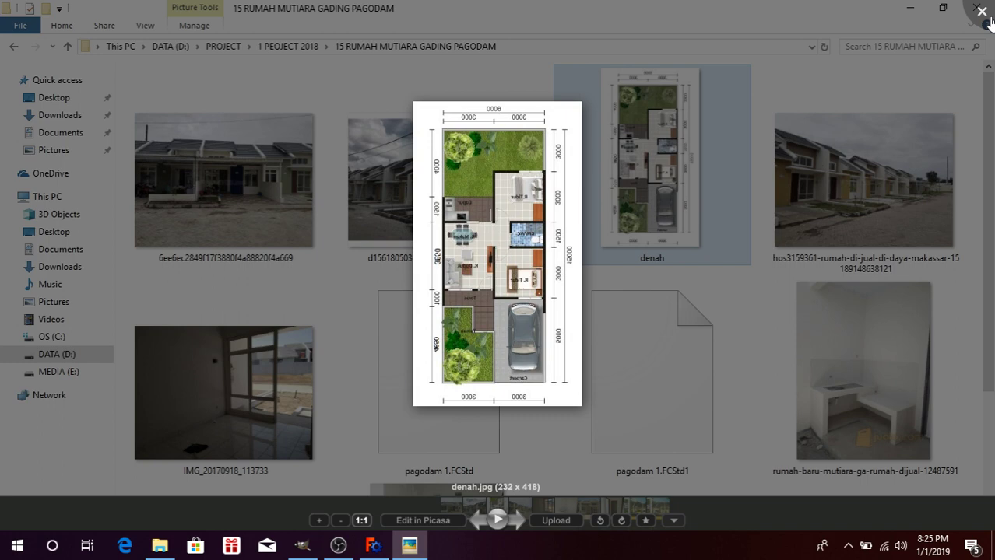
{"action": "left_click", "coordinate": [982, 11]}
{"action": "left_click", "coordinate": [374, 544]}
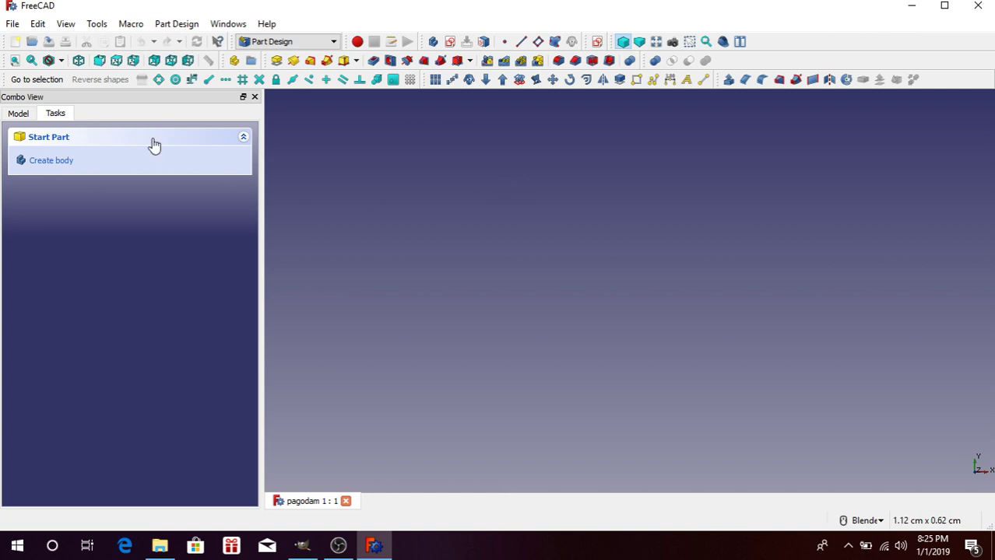
Switch to the Image workbench and browse to D:\PROJECT\1 PEOJECT 2018 for a planar image
{"action": "left_click", "coordinate": [302, 45]}
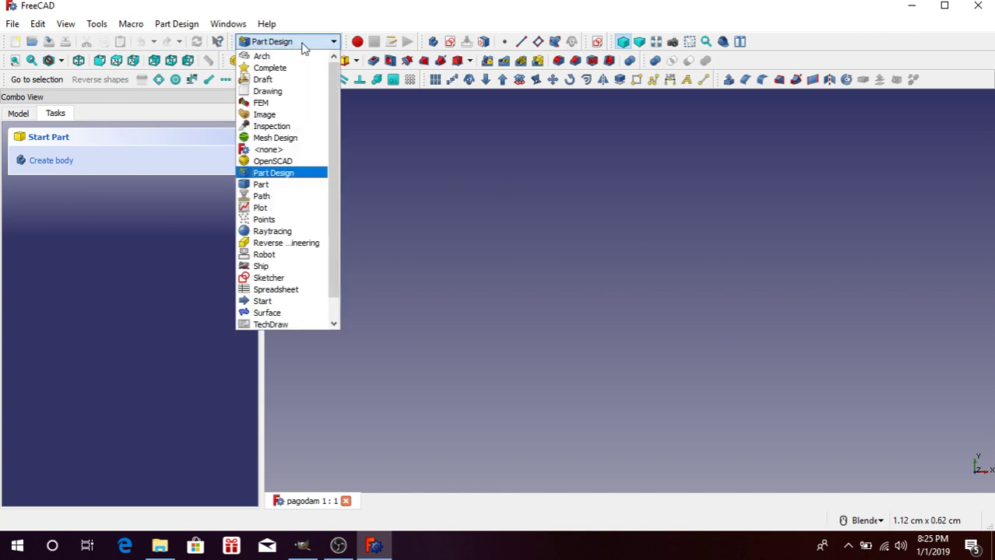
{"action": "left_click", "coordinate": [268, 115]}
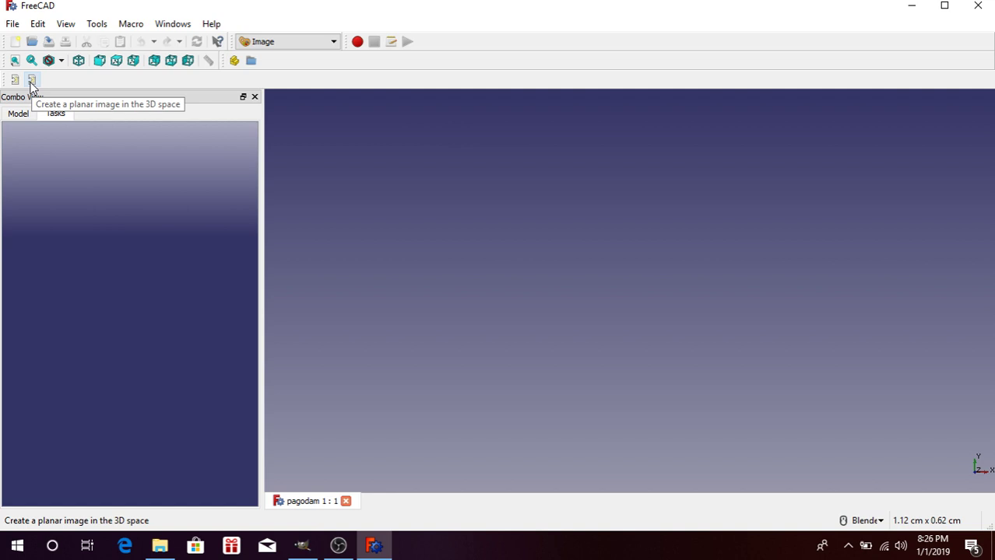
{"action": "left_click", "coordinate": [31, 81]}
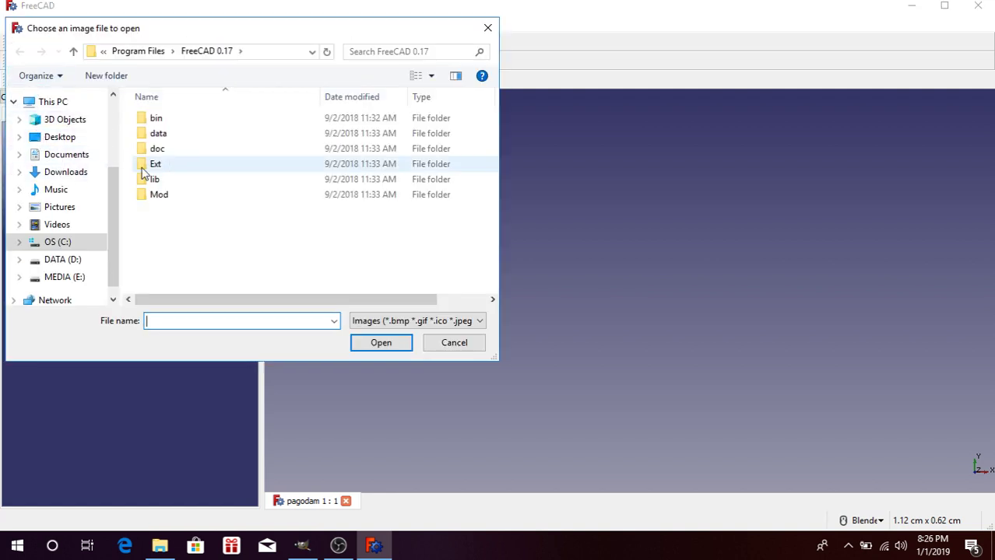
{"action": "left_click", "coordinate": [78, 261]}
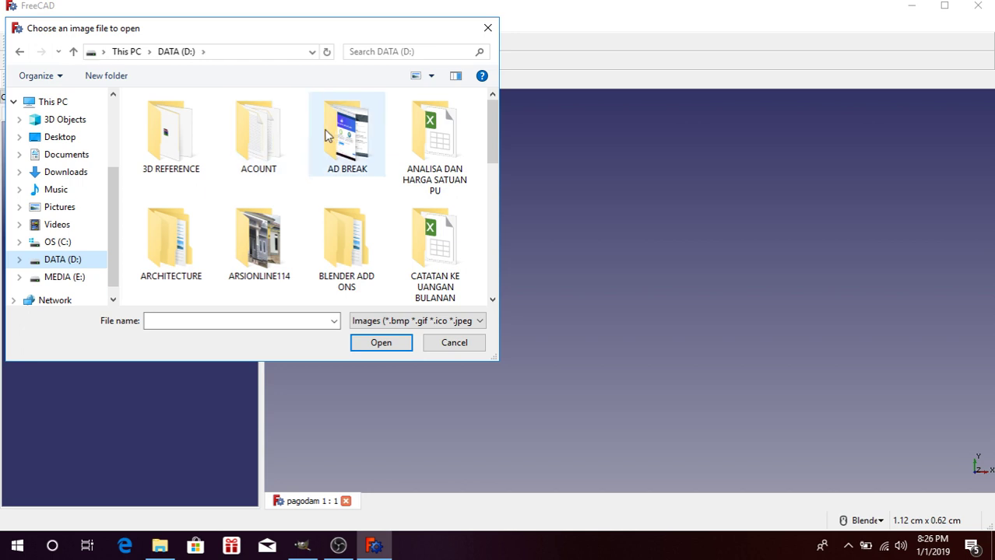
{"action": "scroll", "coordinate": [328, 141], "scroll_direction": "down", "scroll_amount": 5}
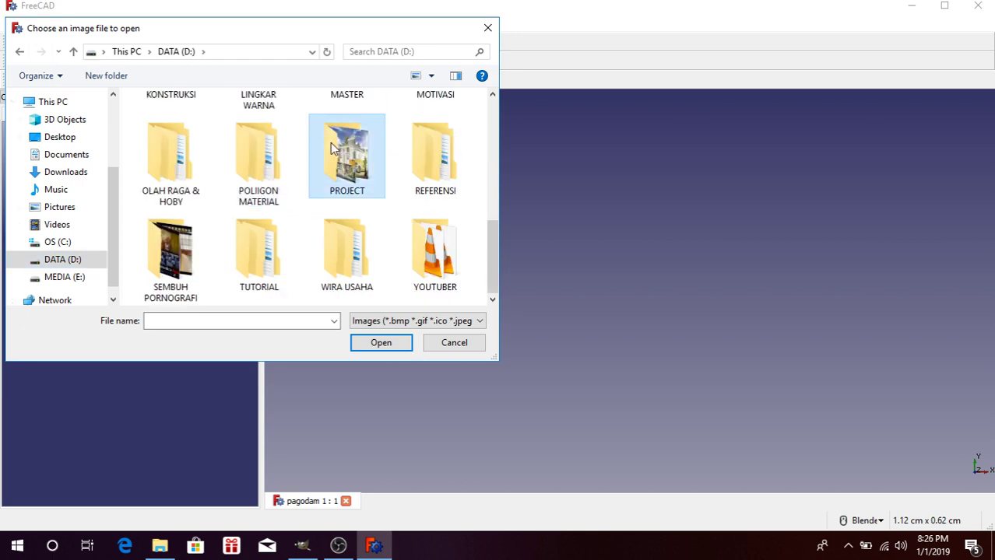
{"action": "double_click", "coordinate": [330, 148]}
{"action": "double_click", "coordinate": [194, 117]}
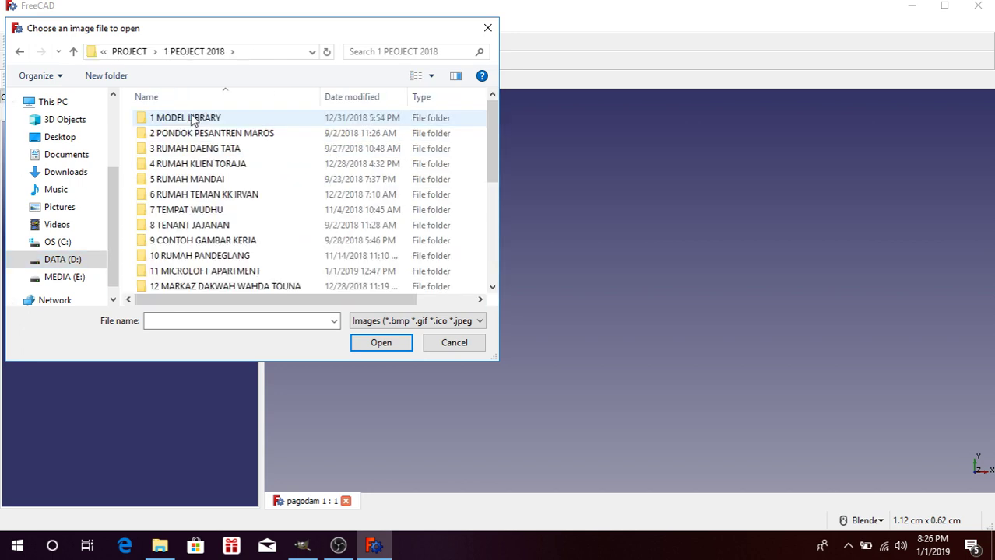
Load denah from the 15 RUMAH MUTIARA GADING PAGODAM folder onto the XY-Plane
{"action": "left_click", "coordinate": [206, 240]}
{"action": "scroll", "coordinate": [214, 248], "scroll_direction": "down", "scroll_amount": 2}
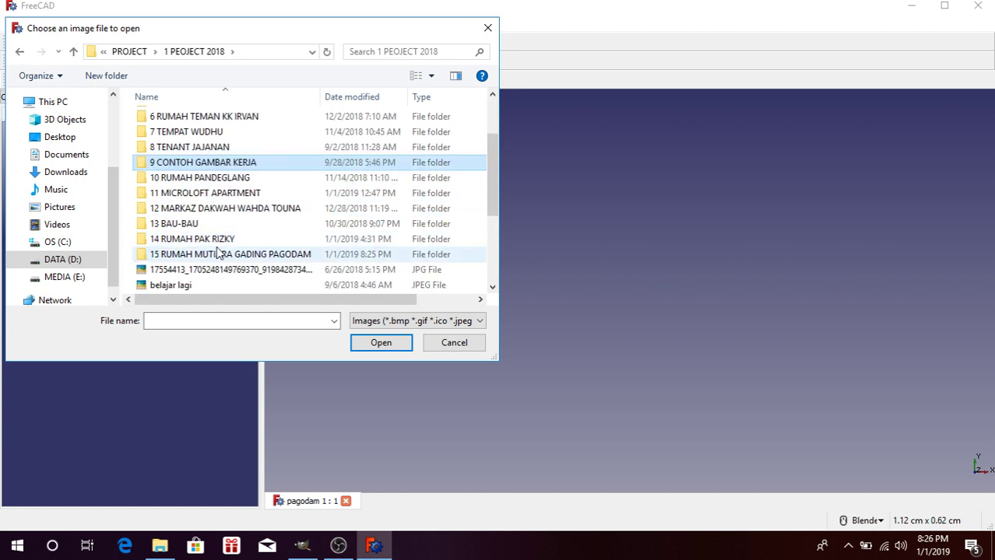
{"action": "double_click", "coordinate": [218, 253]}
{"action": "left_click", "coordinate": [343, 132]}
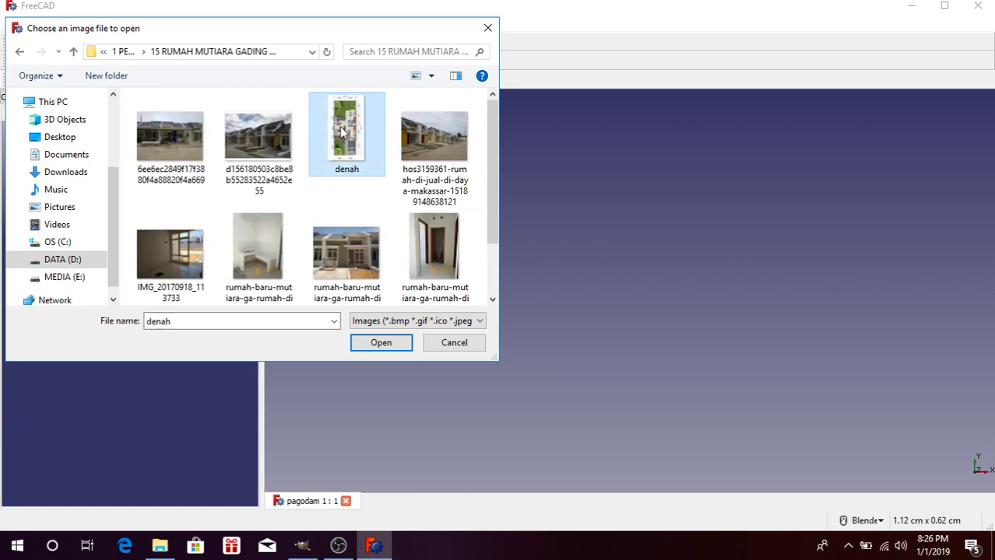
{"action": "left_click", "coordinate": [375, 345]}
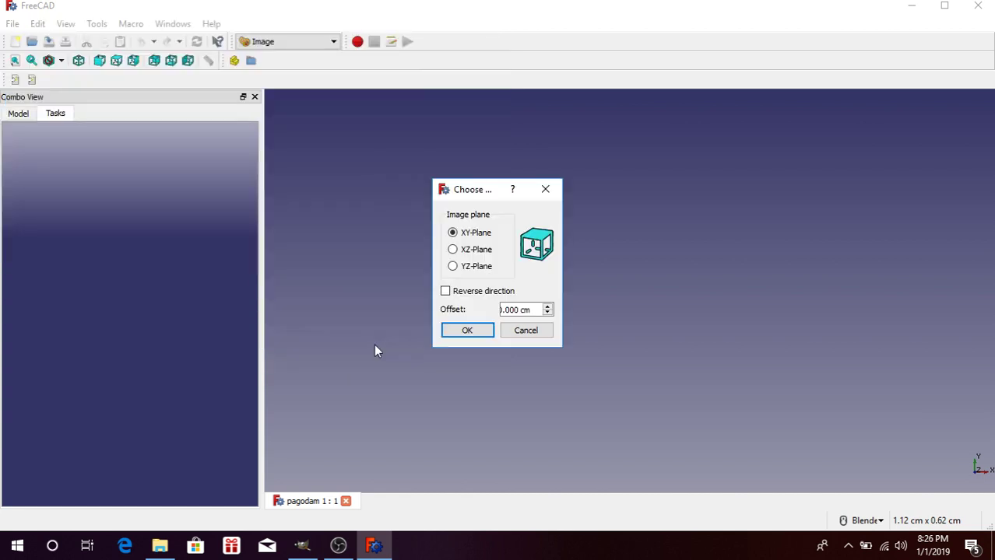
{"action": "left_click", "coordinate": [467, 331]}
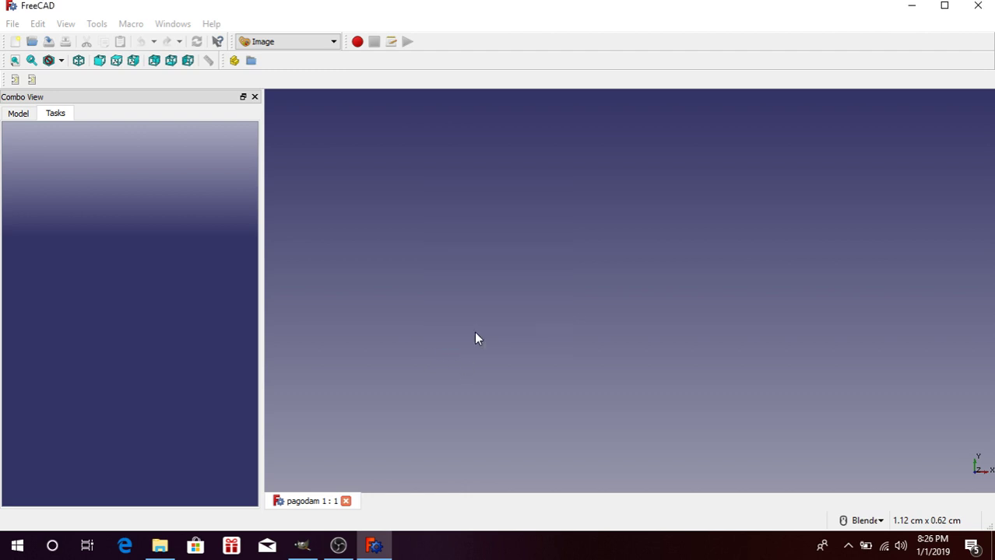
Switch the workbench to Part Design
{"action": "scroll", "coordinate": [472, 331], "scroll_direction": "down", "scroll_amount": 5}
{"action": "scroll", "coordinate": [485, 346], "scroll_direction": "down", "scroll_amount": 5}
{"action": "scroll", "coordinate": [493, 327], "scroll_direction": "up", "scroll_amount": 4}
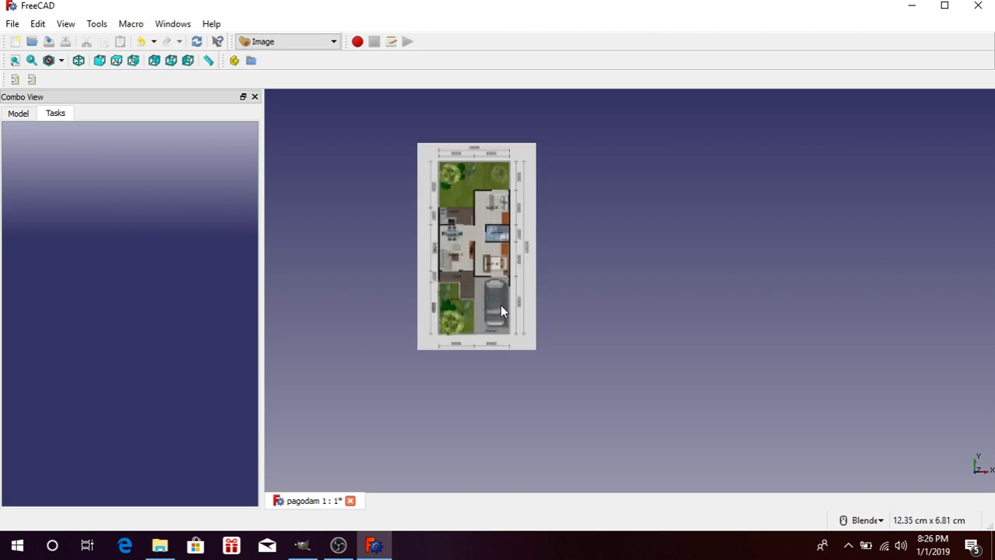
{"action": "scroll", "coordinate": [499, 305], "scroll_direction": "up", "scroll_amount": 2}
{"action": "scroll", "coordinate": [457, 365], "scroll_direction": "down", "scroll_amount": 2}
{"action": "left_click", "coordinate": [17, 115]}
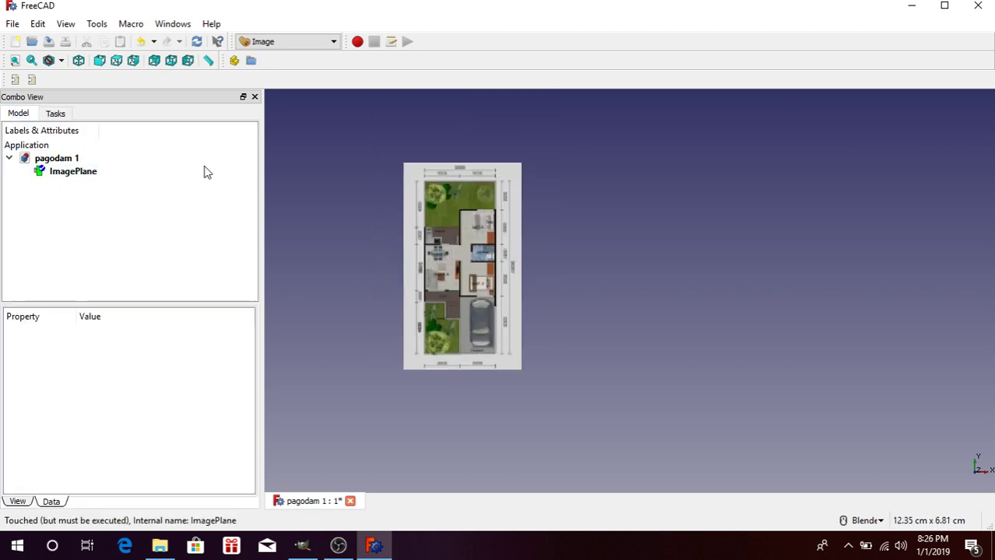
{"action": "left_click", "coordinate": [288, 42]}
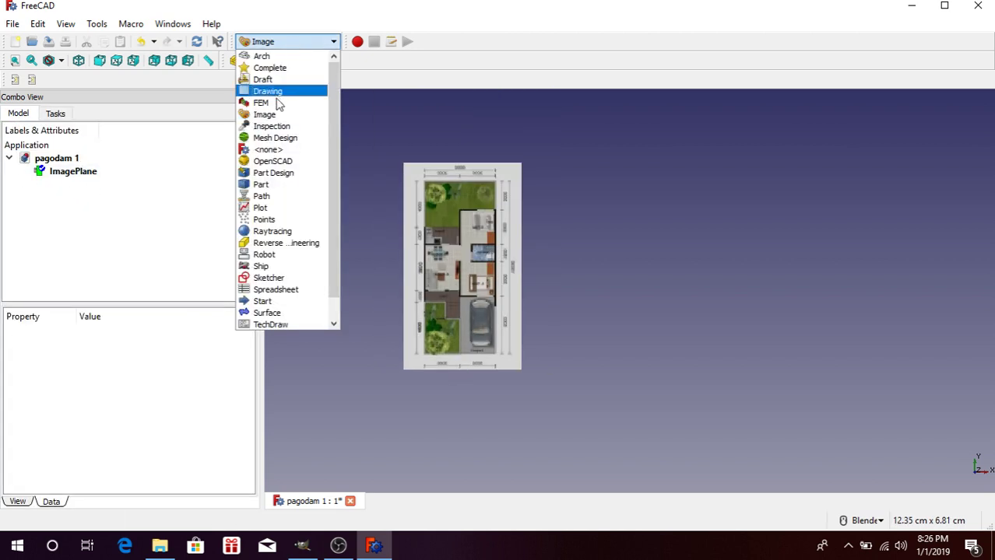
{"action": "left_click", "coordinate": [287, 173]}
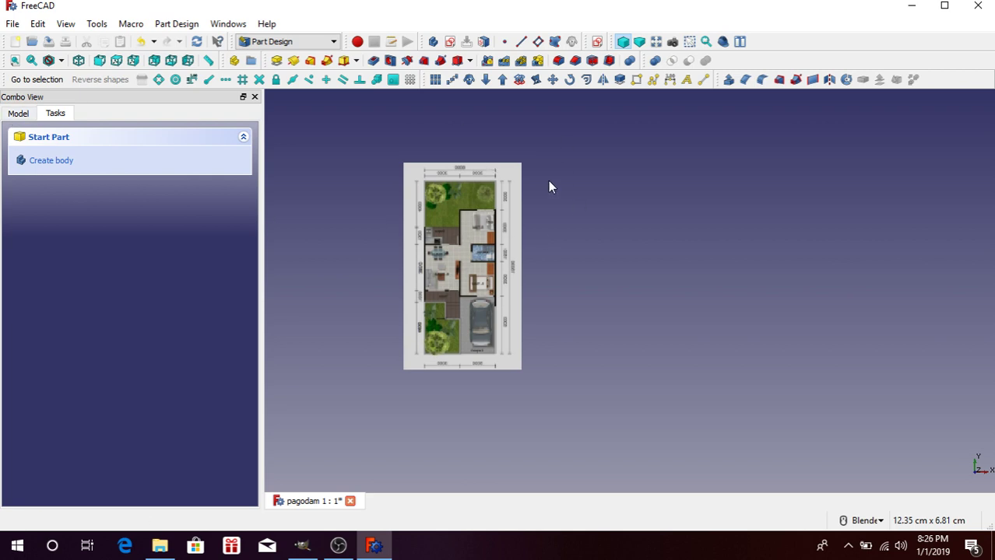
Select the ImagePlane and set its XSize to 2000 cm
{"action": "left_click", "coordinate": [29, 115]}
{"action": "left_click", "coordinate": [70, 171]}
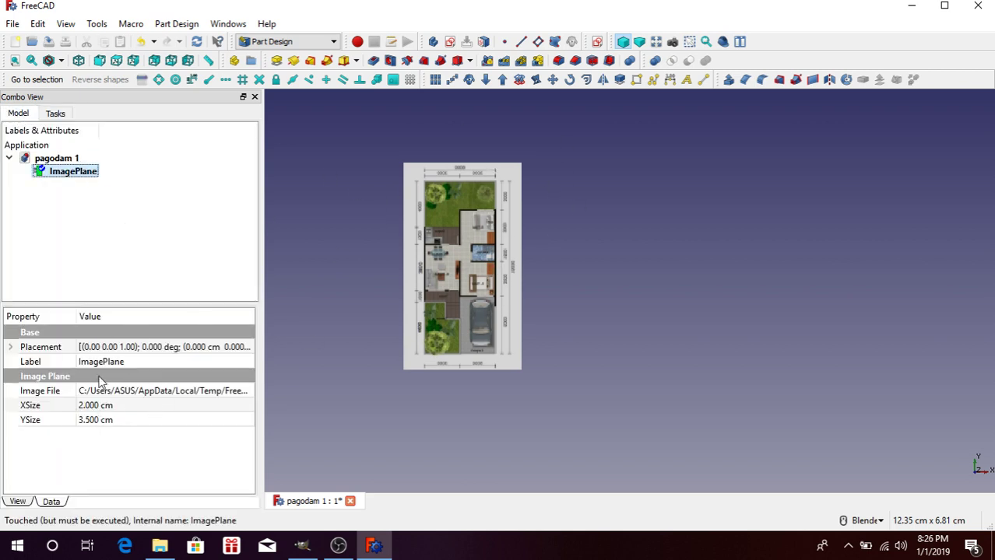
{"action": "left_click", "coordinate": [95, 406]}
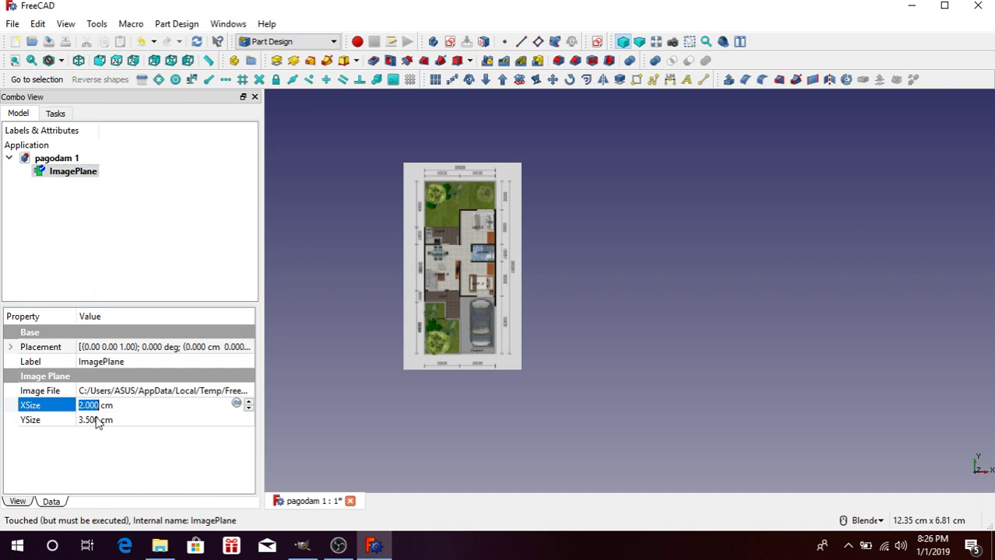
{"action": "left_click", "coordinate": [95, 420]}
{"action": "left_click", "coordinate": [94, 407]}
{"action": "left_click", "coordinate": [92, 420]}
{"action": "left_click", "coordinate": [28, 504]}
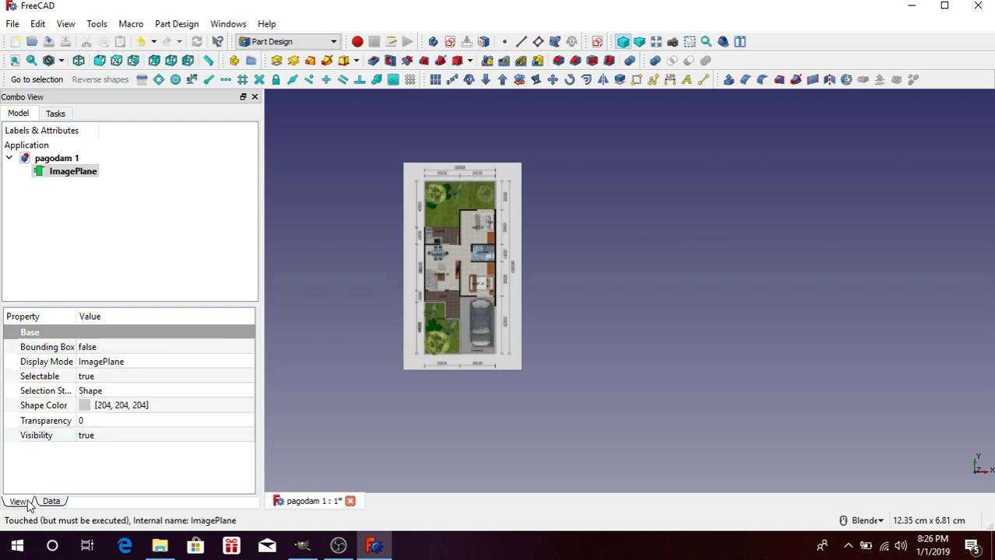
{"action": "left_click", "coordinate": [55, 504]}
{"action": "left_click", "coordinate": [32, 504]}
{"action": "left_click", "coordinate": [53, 503]}
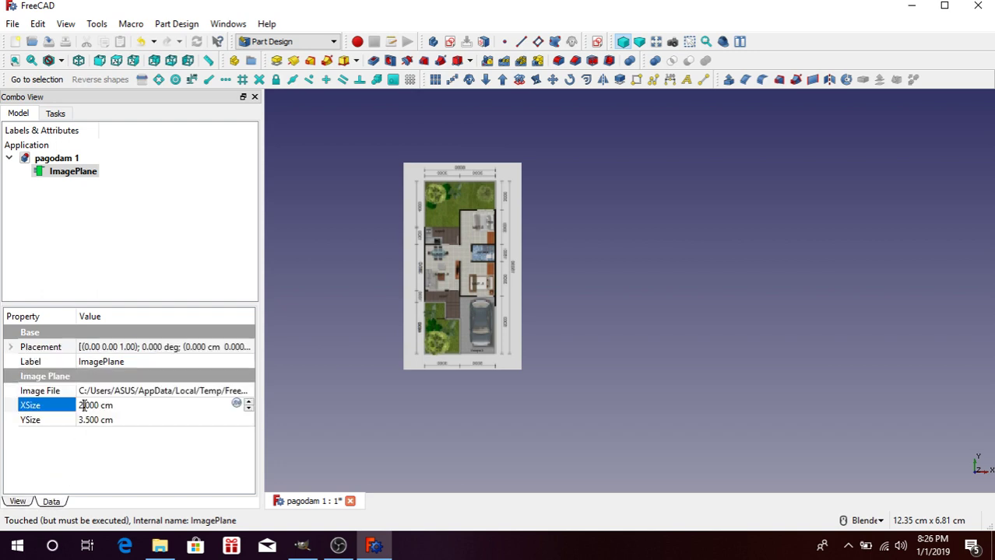
{"action": "key", "text": "Delete"}
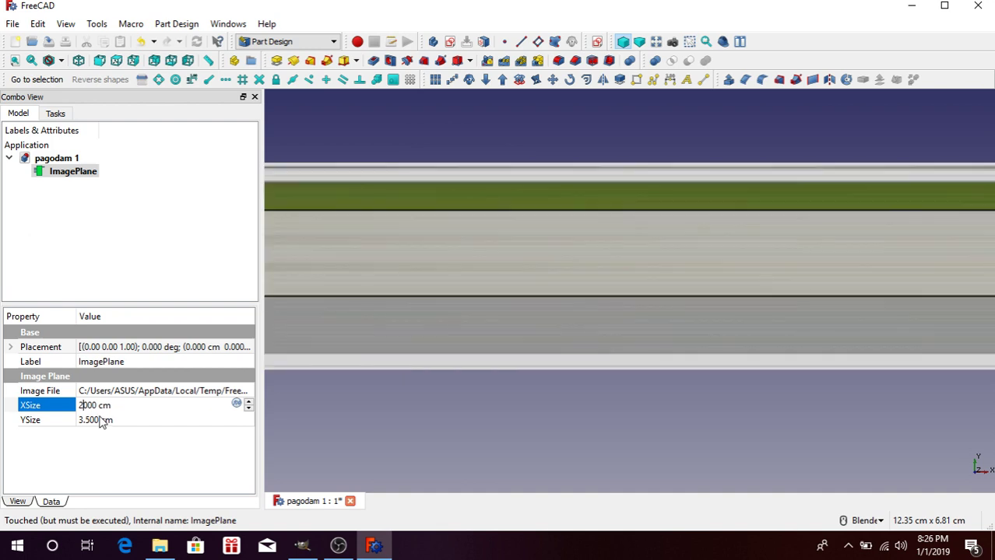
Set the ImagePlane's YSize to 3500 cm
{"action": "left_click", "coordinate": [90, 422]}
{"action": "left_click", "coordinate": [90, 420]}
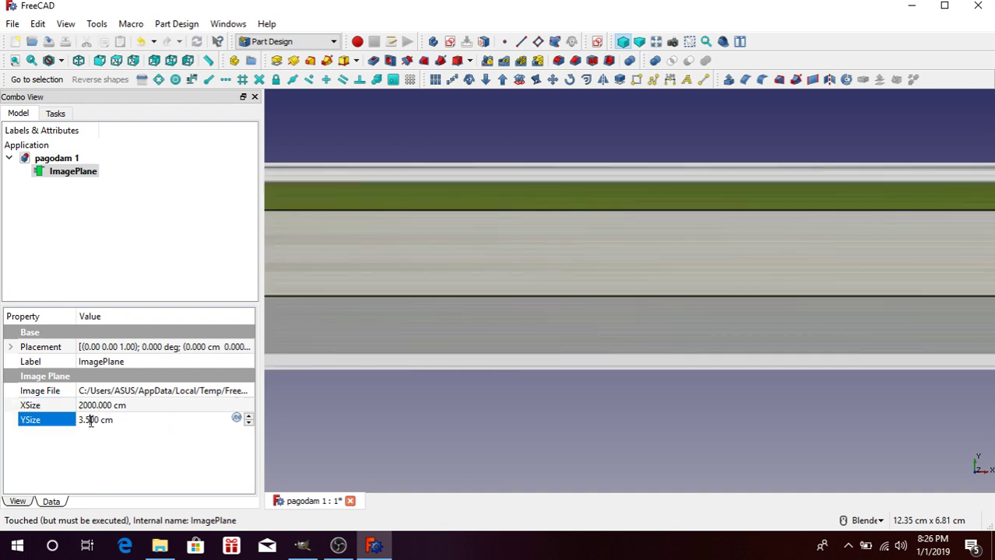
{"action": "key", "text": "Delete"}
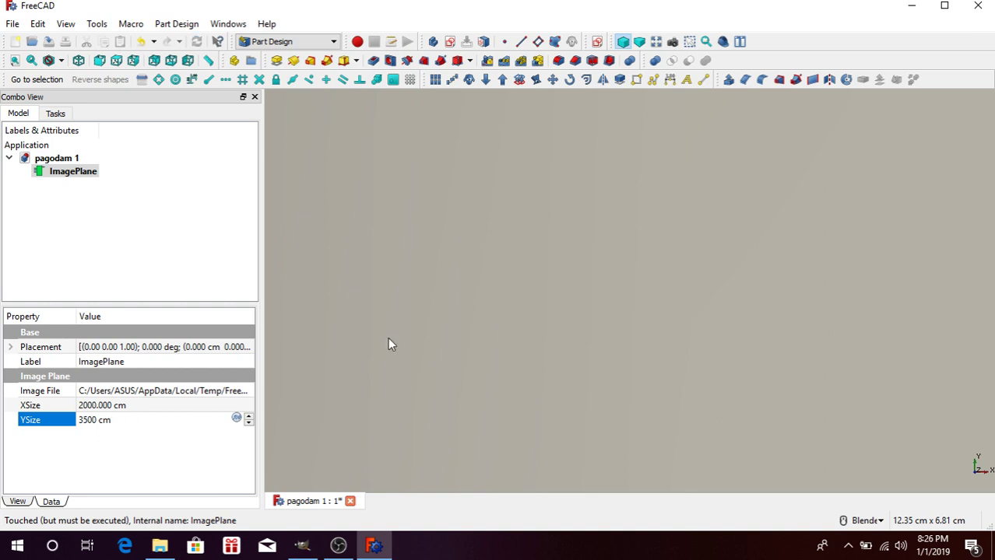
{"action": "scroll", "coordinate": [420, 327], "scroll_direction": "down", "scroll_amount": 3}
{"action": "scroll", "coordinate": [432, 323], "scroll_direction": "down", "scroll_amount": 5}
{"action": "scroll", "coordinate": [432, 323], "scroll_direction": "down", "scroll_amount": 3}
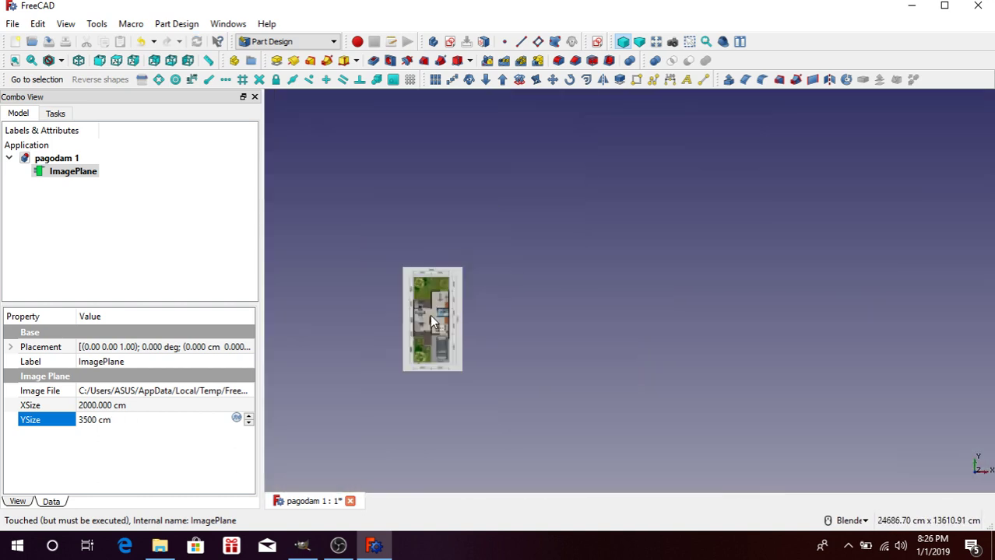
{"action": "scroll", "coordinate": [430, 315], "scroll_direction": "up", "scroll_amount": 2}
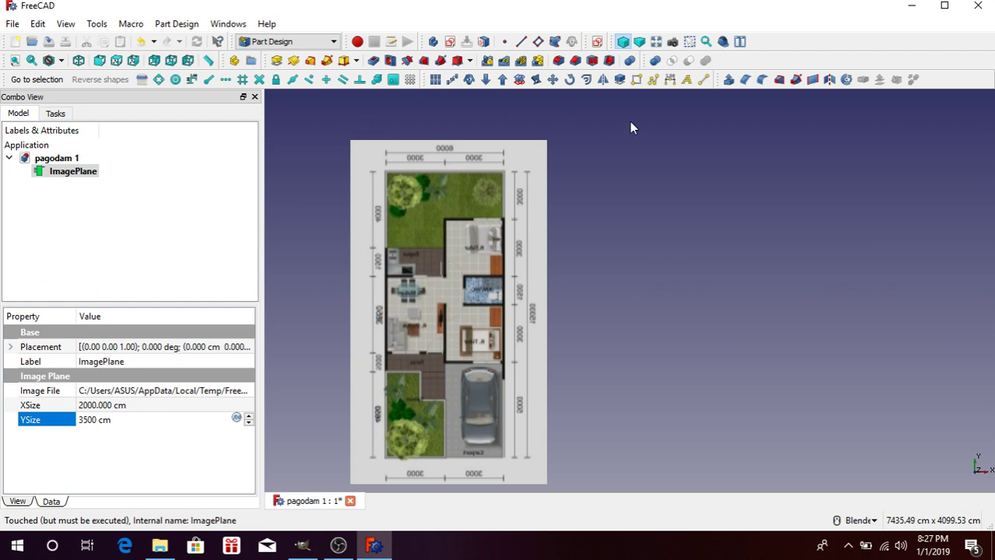
{"action": "left_click", "coordinate": [45, 172]}
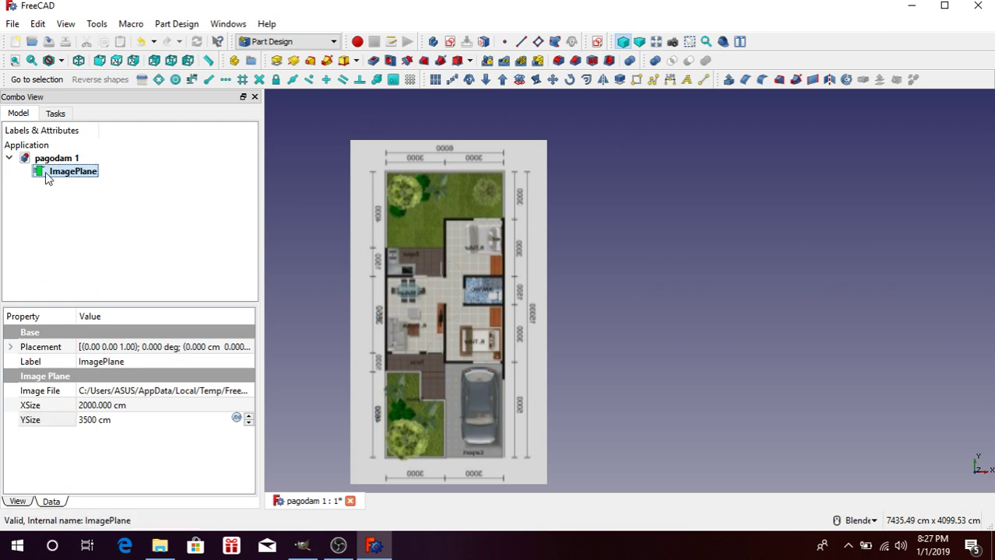
Move the floor-plan image by its corner to a new position
{"action": "left_click", "coordinate": [549, 79]}
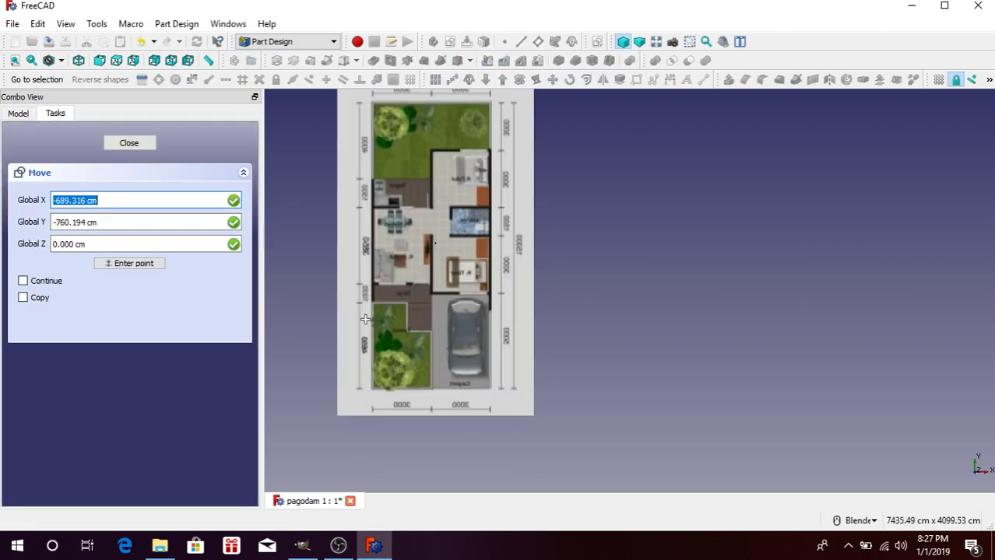
{"action": "scroll", "coordinate": [420, 326], "scroll_direction": "up", "scroll_amount": 3}
{"action": "scroll", "coordinate": [396, 351], "scroll_direction": "down", "scroll_amount": 3}
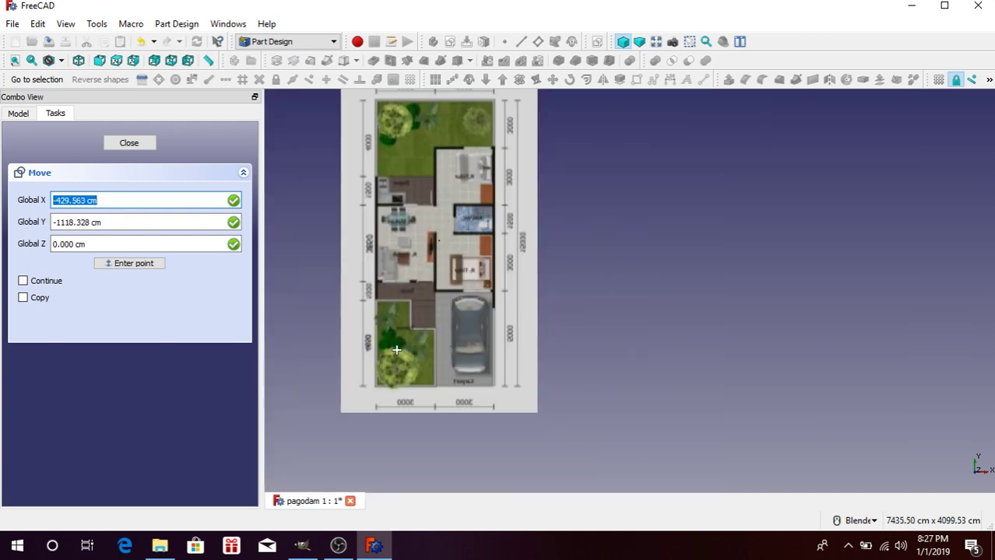
{"action": "scroll", "coordinate": [396, 350], "scroll_direction": "down", "scroll_amount": 2}
{"action": "scroll", "coordinate": [409, 296], "scroll_direction": "up", "scroll_amount": 4}
{"action": "scroll", "coordinate": [406, 295], "scroll_direction": "up", "scroll_amount": 3}
{"action": "scroll", "coordinate": [422, 291], "scroll_direction": "up", "scroll_amount": 3}
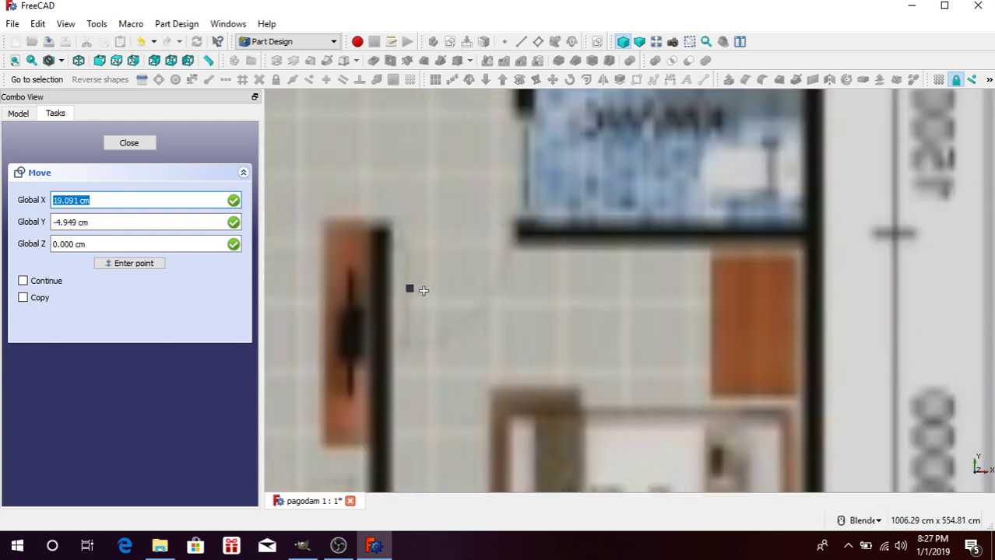
{"action": "scroll", "coordinate": [398, 293], "scroll_direction": "up", "scroll_amount": 5}
{"action": "scroll", "coordinate": [406, 282], "scroll_direction": "up", "scroll_amount": 3}
{"action": "scroll", "coordinate": [460, 289], "scroll_direction": "down", "scroll_amount": 5}
{"action": "scroll", "coordinate": [470, 284], "scroll_direction": "down", "scroll_amount": 10}
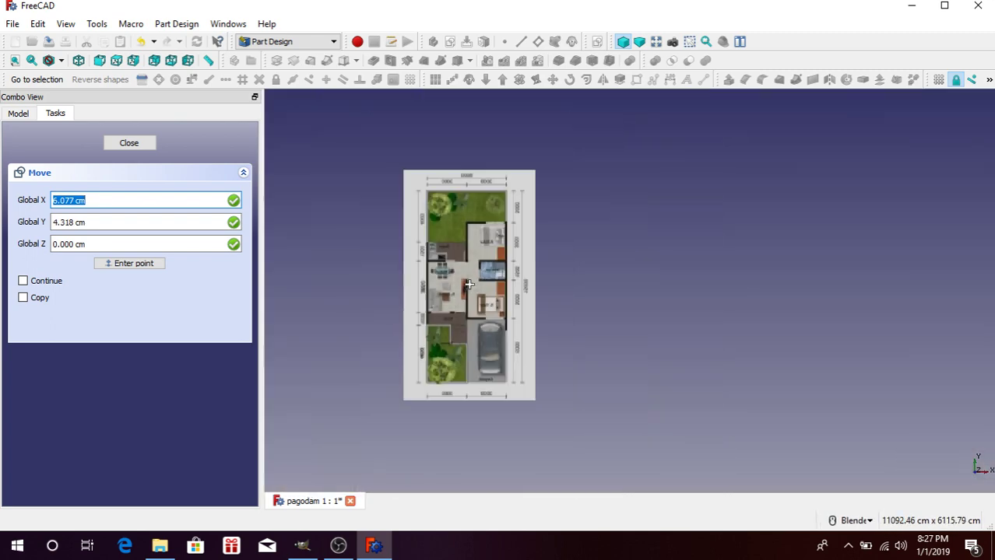
{"action": "left_click", "coordinate": [539, 399]}
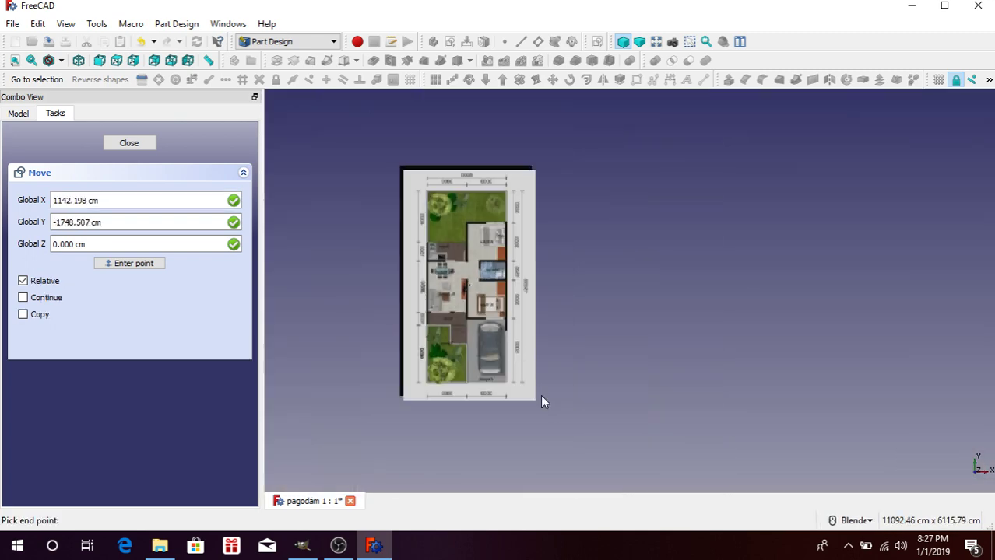
{"action": "left_click", "coordinate": [466, 294]}
Zoom and pan the view to recentre the floor plan
{"action": "scroll", "coordinate": [459, 237], "scroll_direction": "down", "scroll_amount": 3}
{"action": "scroll", "coordinate": [561, 268], "scroll_direction": "up", "scroll_amount": 8}
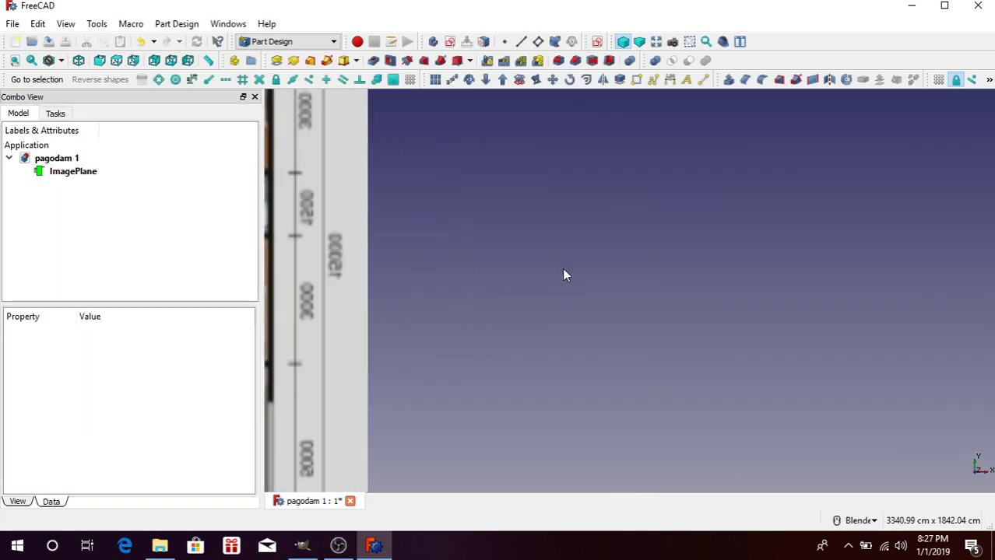
{"action": "scroll", "coordinate": [566, 272], "scroll_direction": "down", "scroll_amount": 6}
{"action": "scroll", "coordinate": [530, 156], "scroll_direction": "up", "scroll_amount": 8}
{"action": "scroll", "coordinate": [513, 184], "scroll_direction": "down", "scroll_amount": 6}
{"action": "scroll", "coordinate": [557, 246], "scroll_direction": "up", "scroll_amount": 2}
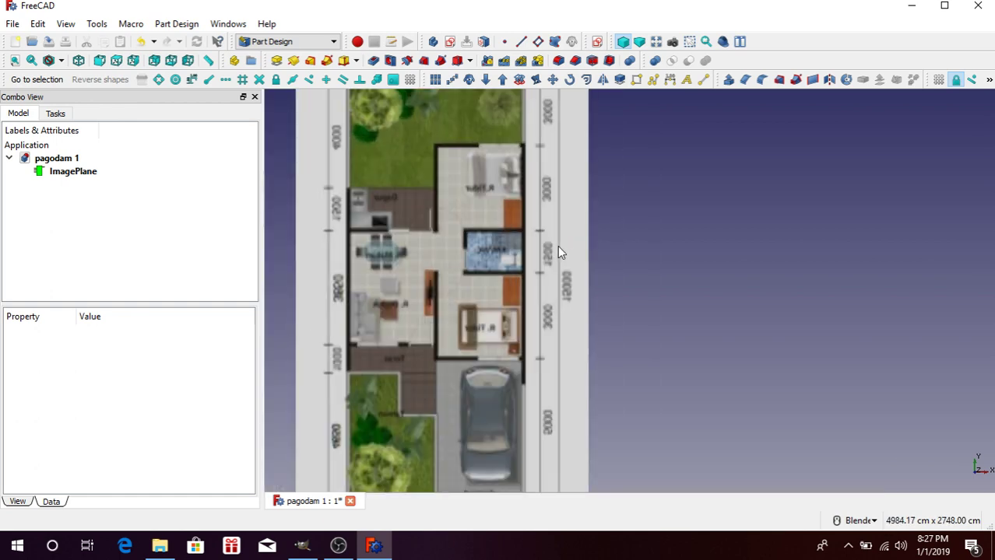
{"action": "scroll", "coordinate": [557, 252], "scroll_direction": "down", "scroll_amount": 2}
{"action": "scroll", "coordinate": [467, 406], "scroll_direction": "down", "scroll_amount": 3}
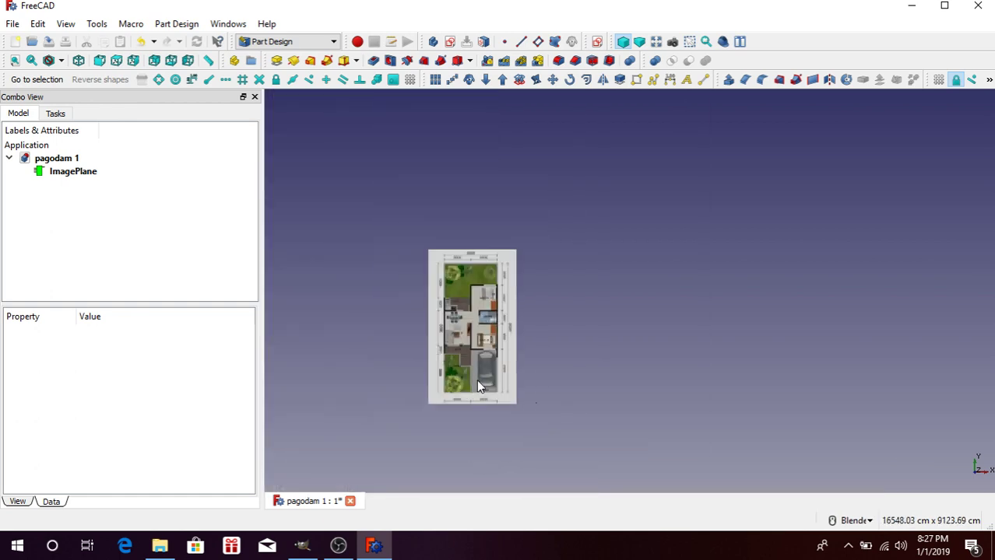
{"action": "scroll", "coordinate": [476, 380], "scroll_direction": "up", "scroll_amount": 2}
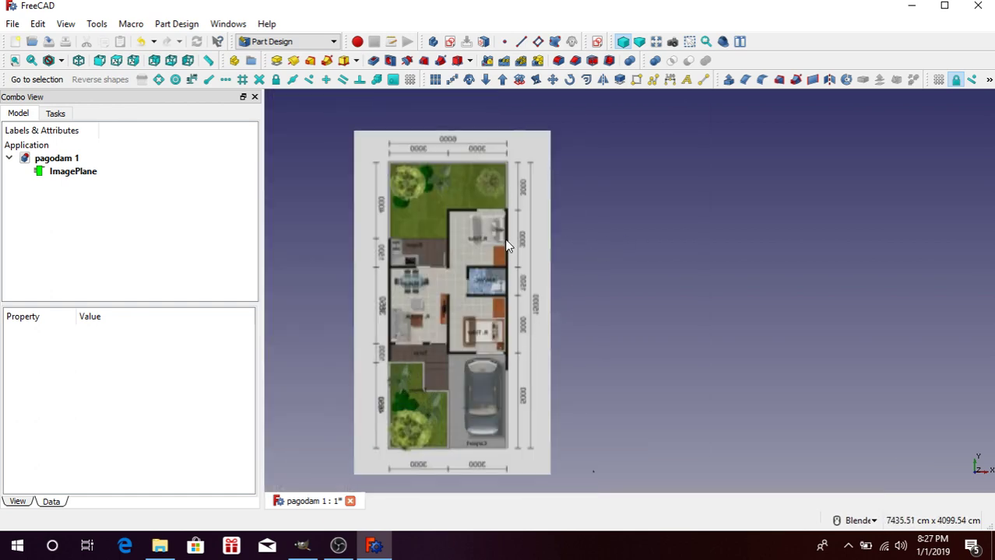
{"action": "middle_click_drag", "start_coordinate": [506, 244], "coordinate": [442, 212], "text": "shift"}
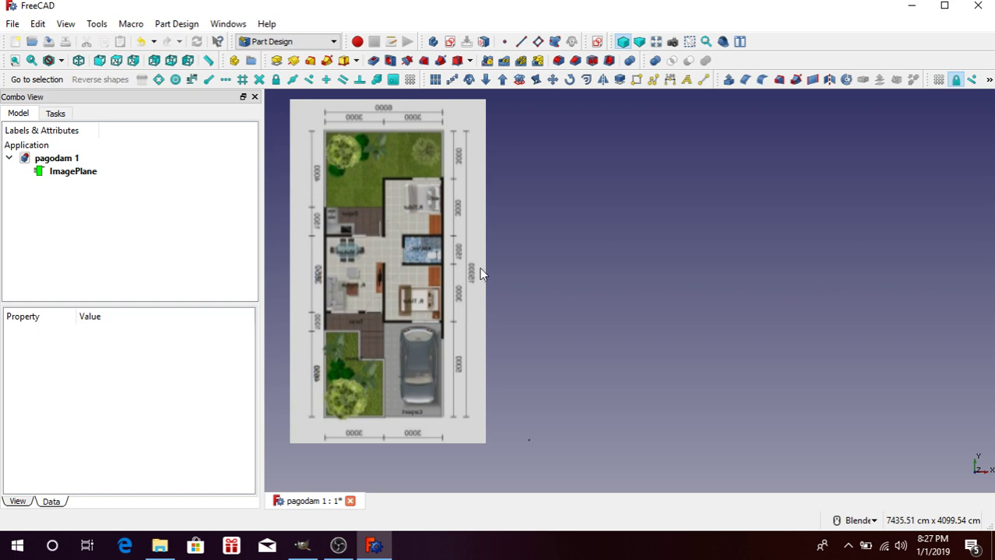
Create a new sketch on the XY-Plane
{"action": "left_click", "coordinate": [599, 41]}
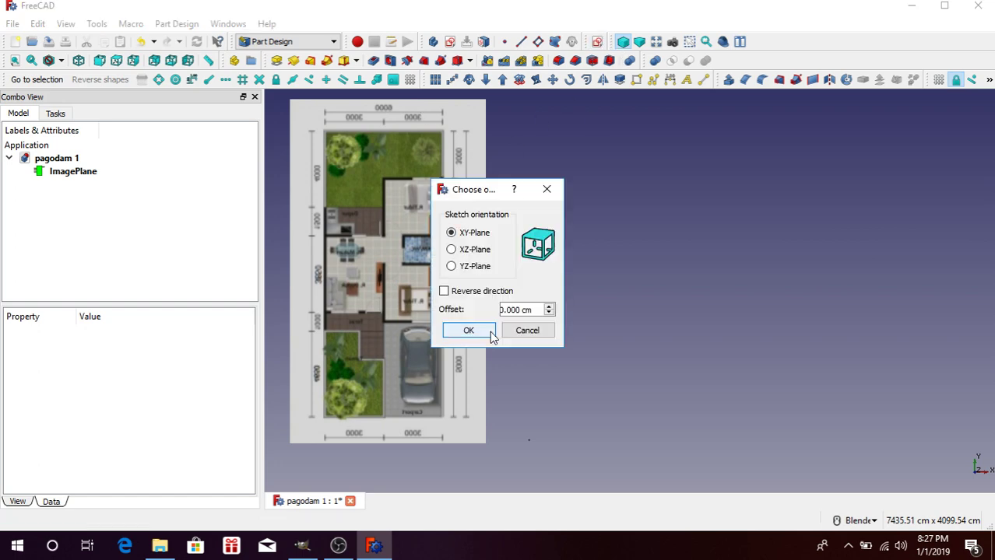
{"action": "left_click", "coordinate": [469, 331]}
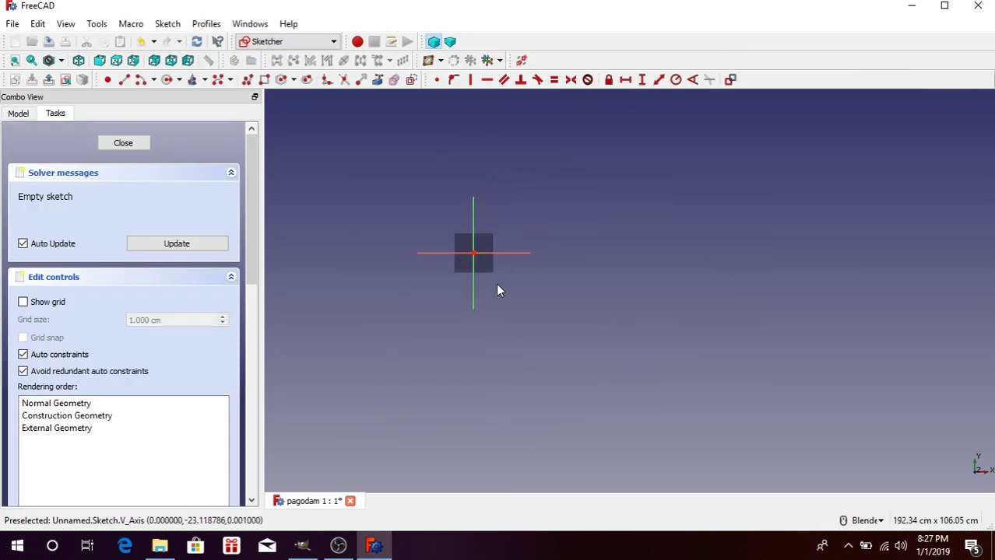
{"action": "scroll", "coordinate": [499, 284], "scroll_direction": "down", "scroll_amount": 10}
{"action": "scroll", "coordinate": [499, 288], "scroll_direction": "down", "scroll_amount": 5}
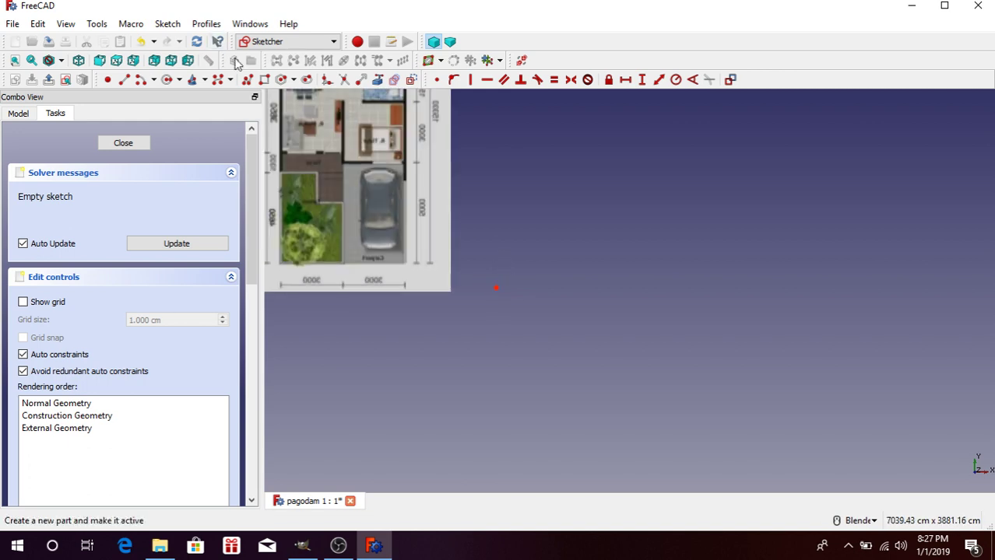
Draw a rectangle in the sketch
{"action": "left_click", "coordinate": [265, 80]}
{"action": "scroll", "coordinate": [492, 286], "scroll_direction": "up", "scroll_amount": 3}
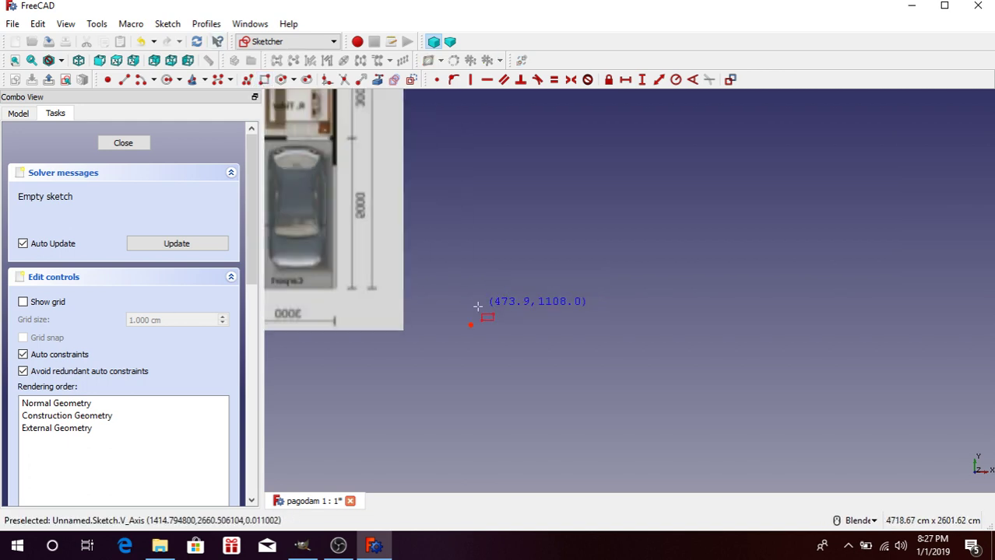
{"action": "left_click", "coordinate": [477, 306]}
{"action": "left_click", "coordinate": [663, 144]}
Constrain the rectangle to 600 cm wide and 1500 cm tall
{"action": "left_click", "coordinate": [545, 308]}
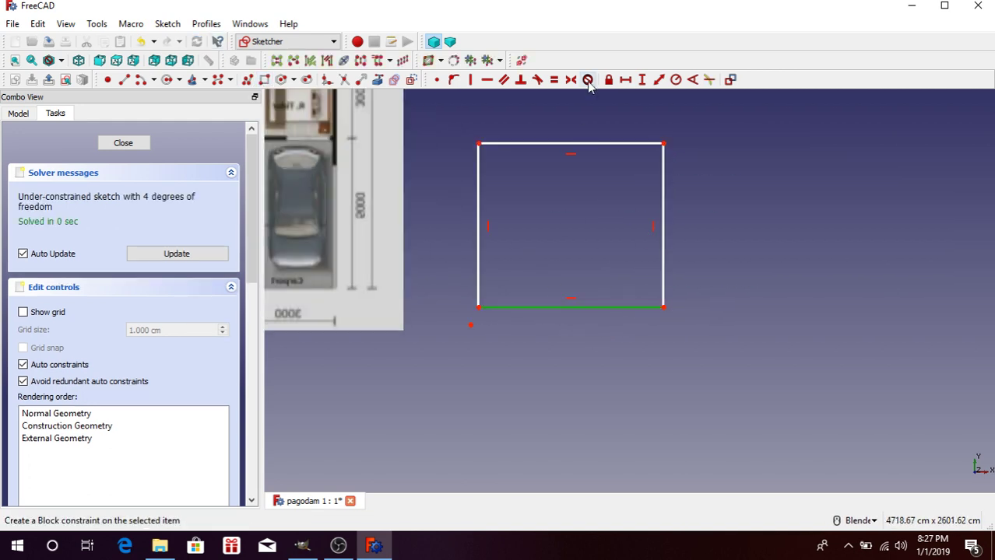
{"action": "left_click", "coordinate": [624, 80]}
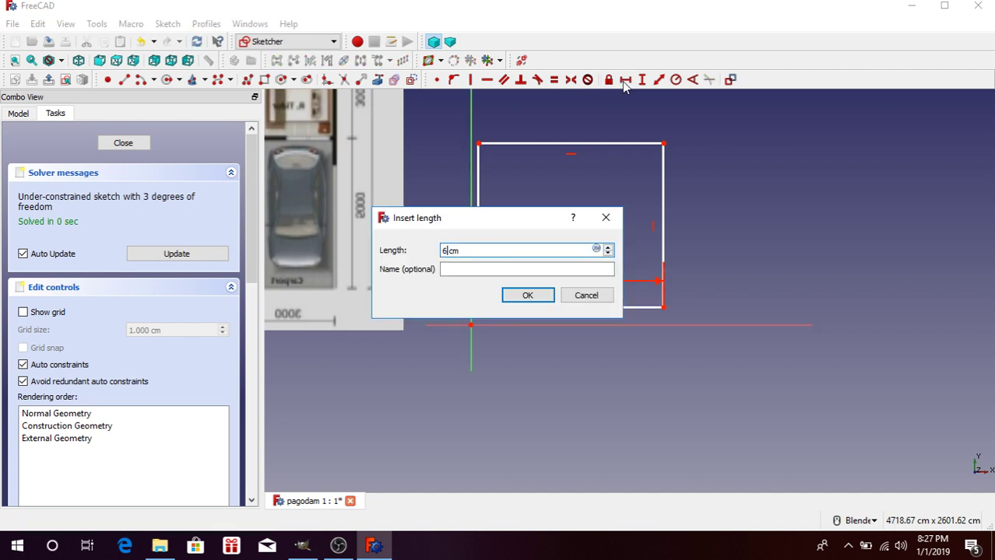
{"action": "left_click", "coordinate": [527, 296]}
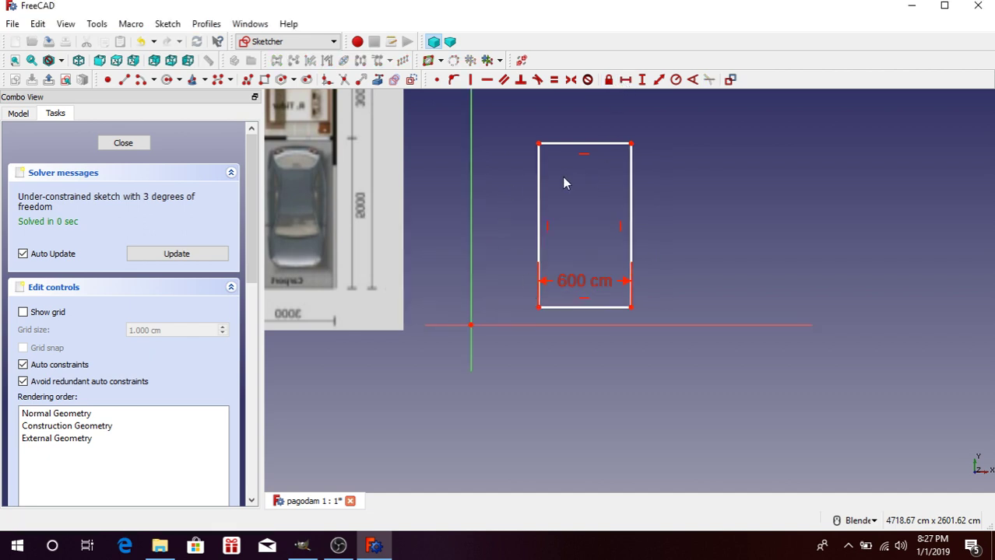
{"action": "left_click", "coordinate": [538, 222]}
{"action": "left_click", "coordinate": [642, 80]}
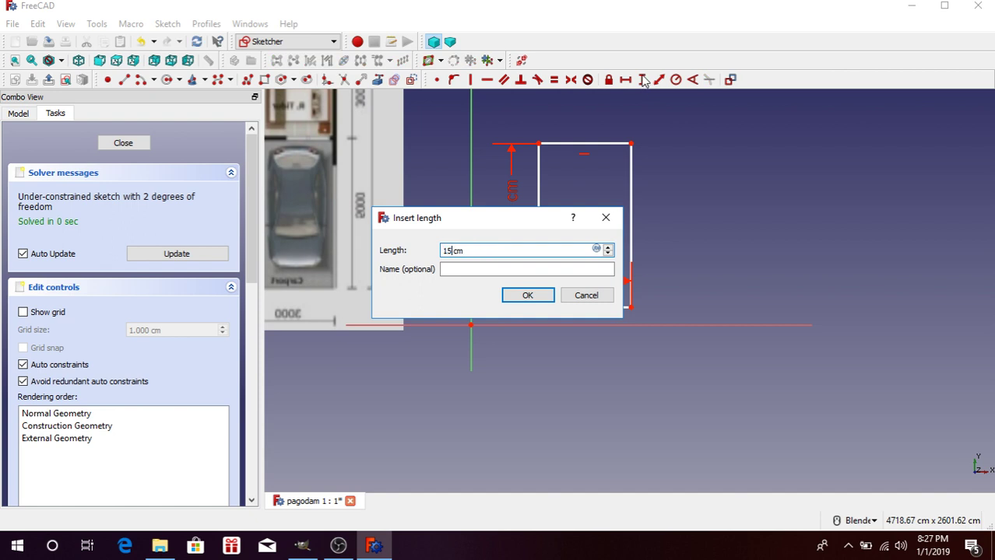
{"action": "left_click", "coordinate": [527, 295]}
Make the rectangle's bottom-left corner coincident with the sketch origin
{"action": "scroll", "coordinate": [561, 257], "scroll_direction": "down", "scroll_amount": 3}
{"action": "scroll", "coordinate": [546, 311], "scroll_direction": "up", "scroll_amount": 3}
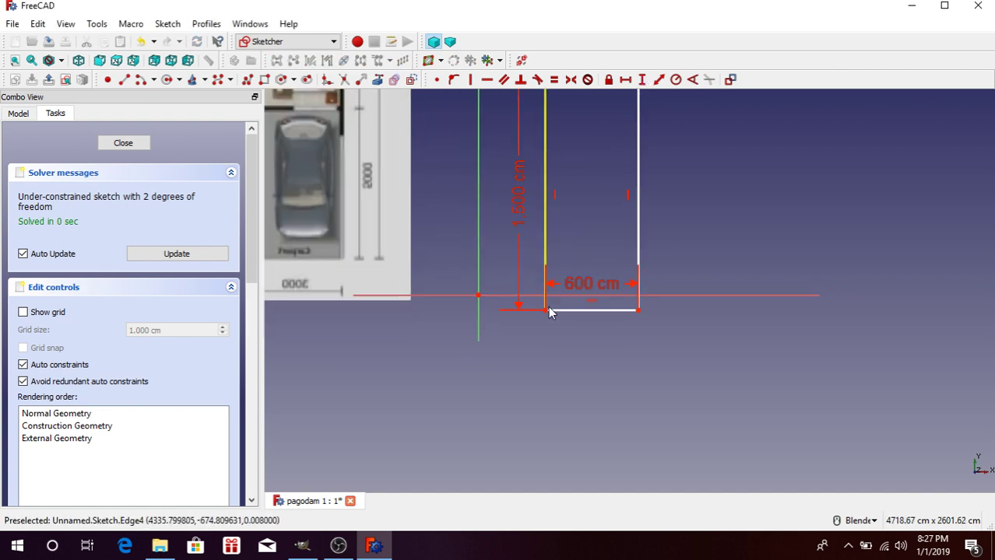
{"action": "left_click", "coordinate": [545, 310]}
{"action": "left_click", "coordinate": [478, 296]}
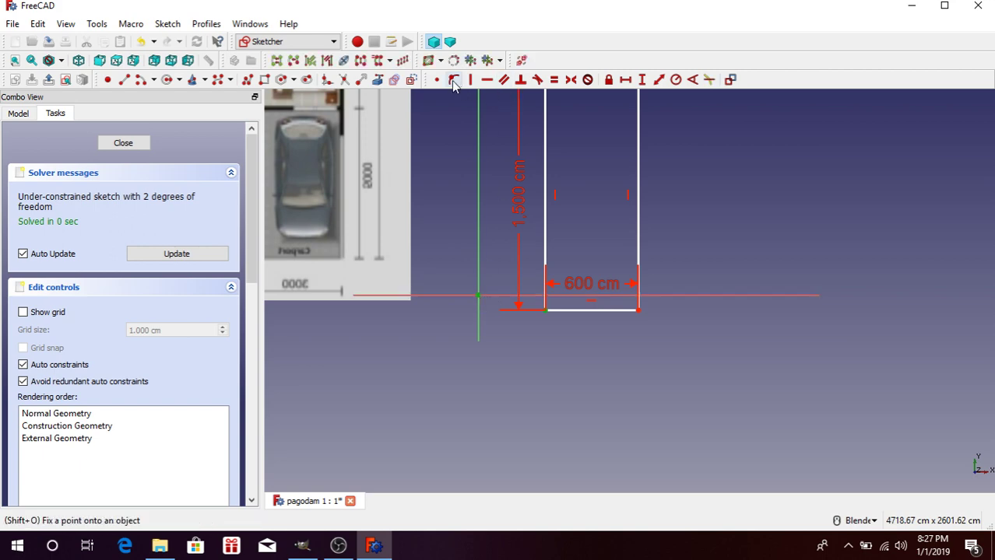
{"action": "left_click", "coordinate": [436, 80]}
{"action": "scroll", "coordinate": [615, 288], "scroll_direction": "down", "scroll_amount": 5}
{"action": "scroll", "coordinate": [626, 301], "scroll_direction": "up", "scroll_amount": 5}
{"action": "scroll", "coordinate": [575, 278], "scroll_direction": "down", "scroll_amount": 2}
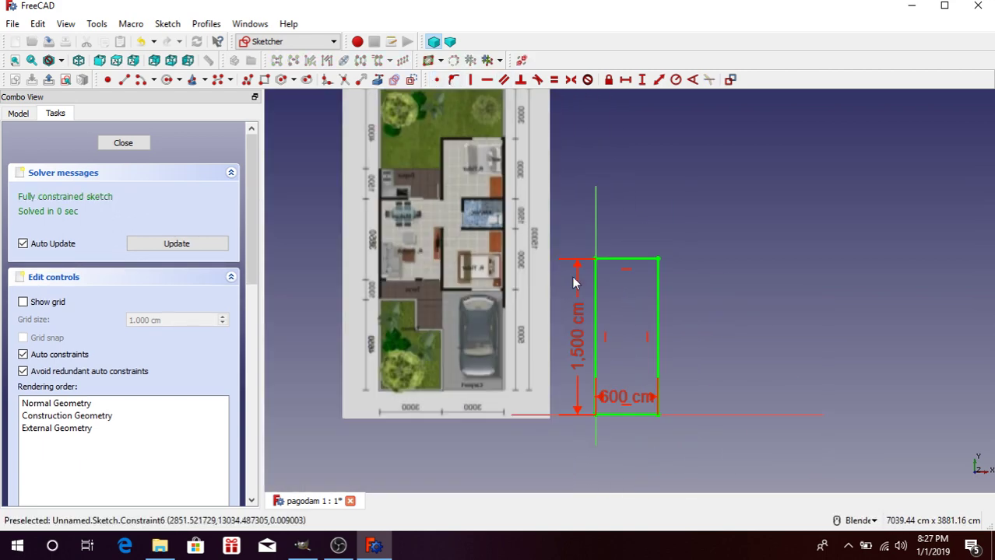
{"action": "scroll", "coordinate": [610, 322], "scroll_direction": "up", "scroll_amount": 1}
{"action": "scroll", "coordinate": [591, 323], "scroll_direction": "down", "scroll_amount": 1}
{"action": "scroll", "coordinate": [577, 311], "scroll_direction": "up", "scroll_amount": 1}
{"action": "scroll", "coordinate": [570, 299], "scroll_direction": "down", "scroll_amount": 1}
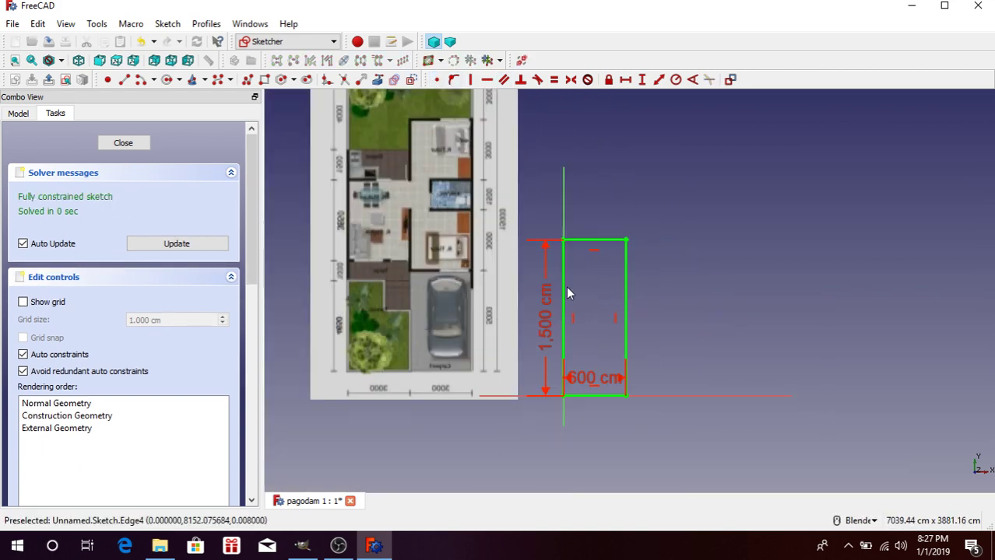
{"action": "scroll", "coordinate": [582, 301], "scroll_direction": "up", "scroll_amount": 3}
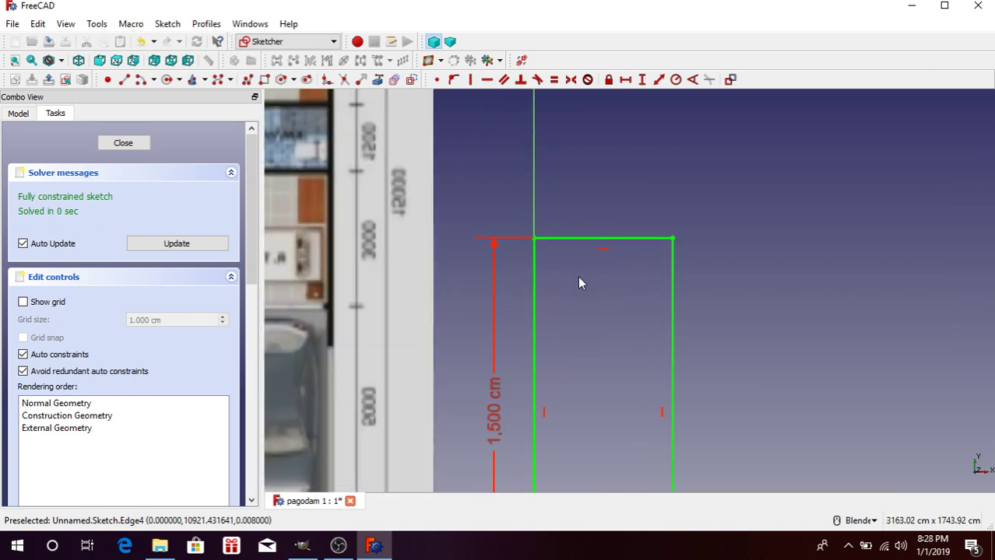
{"action": "scroll", "coordinate": [577, 276], "scroll_direction": "down", "scroll_amount": 3}
{"action": "scroll", "coordinate": [388, 214], "scroll_direction": "up", "scroll_amount": 3}
{"action": "scroll", "coordinate": [387, 209], "scroll_direction": "down", "scroll_amount": 3}
{"action": "scroll", "coordinate": [387, 219], "scroll_direction": "up", "scroll_amount": 3}
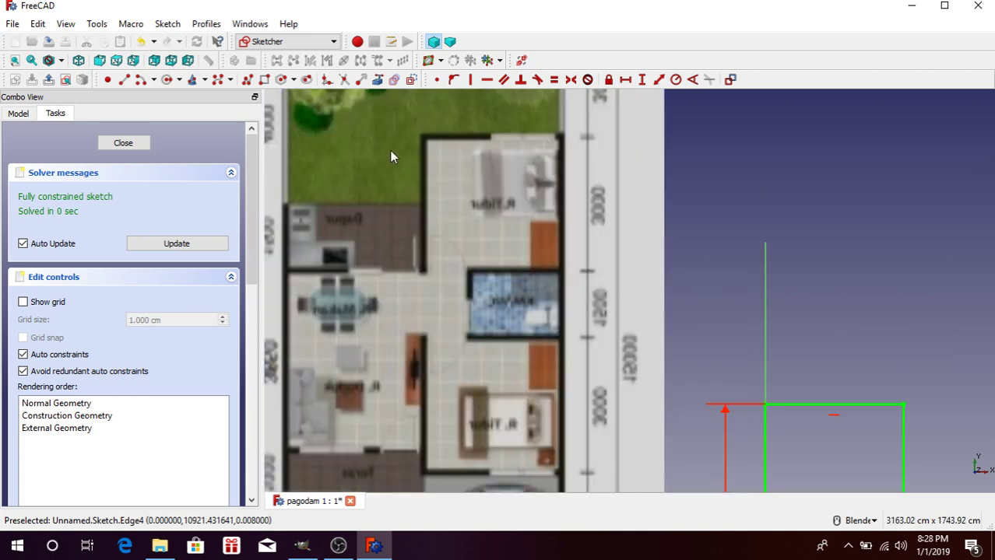
{"action": "scroll", "coordinate": [389, 151], "scroll_direction": "down", "scroll_amount": 2}
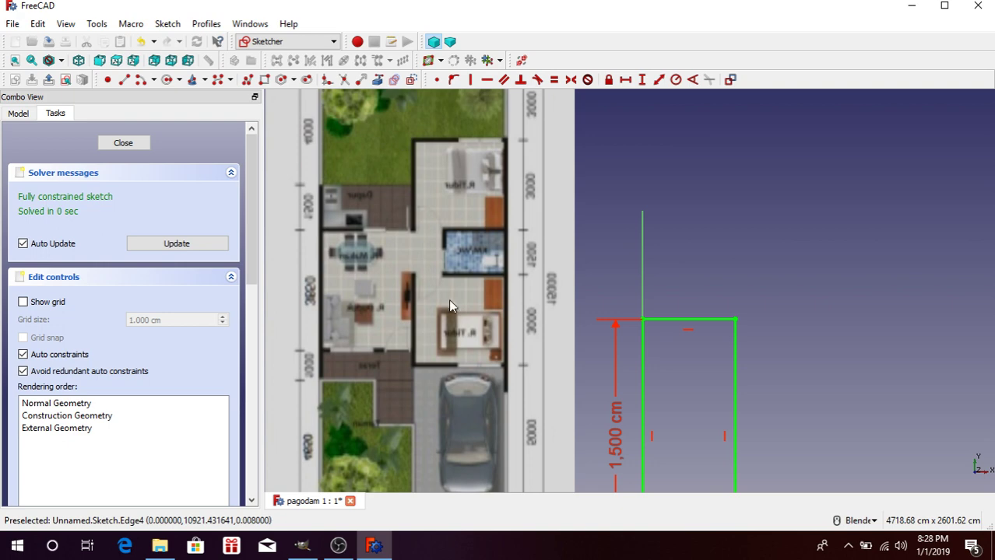
{"action": "scroll", "coordinate": [440, 286], "scroll_direction": "down", "scroll_amount": 3}
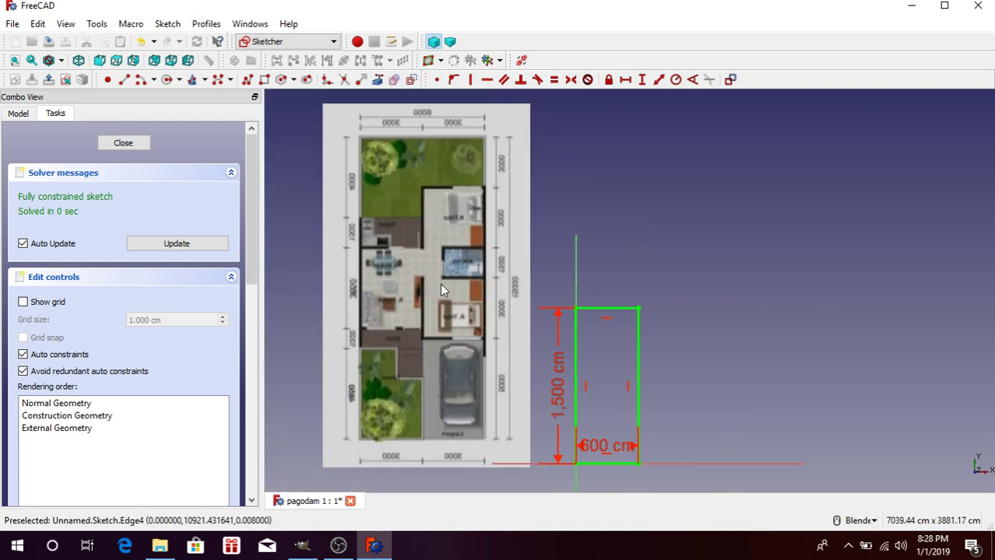
{"action": "scroll", "coordinate": [439, 283], "scroll_direction": "up", "scroll_amount": 3}
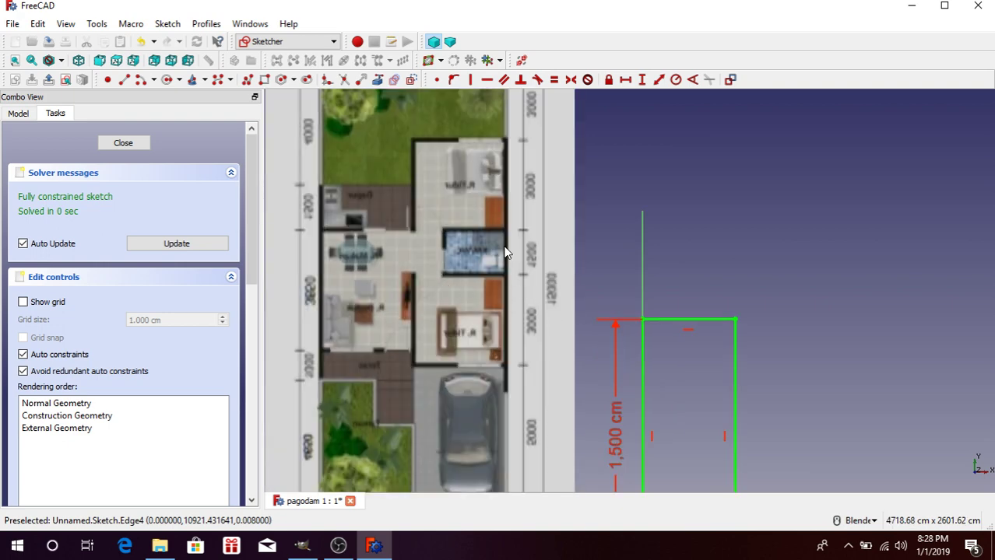
{"action": "scroll", "coordinate": [587, 342], "scroll_direction": "down", "scroll_amount": 3}
{"action": "scroll", "coordinate": [540, 337], "scroll_direction": "up", "scroll_amount": 4}
{"action": "scroll", "coordinate": [526, 326], "scroll_direction": "down", "scroll_amount": 2}
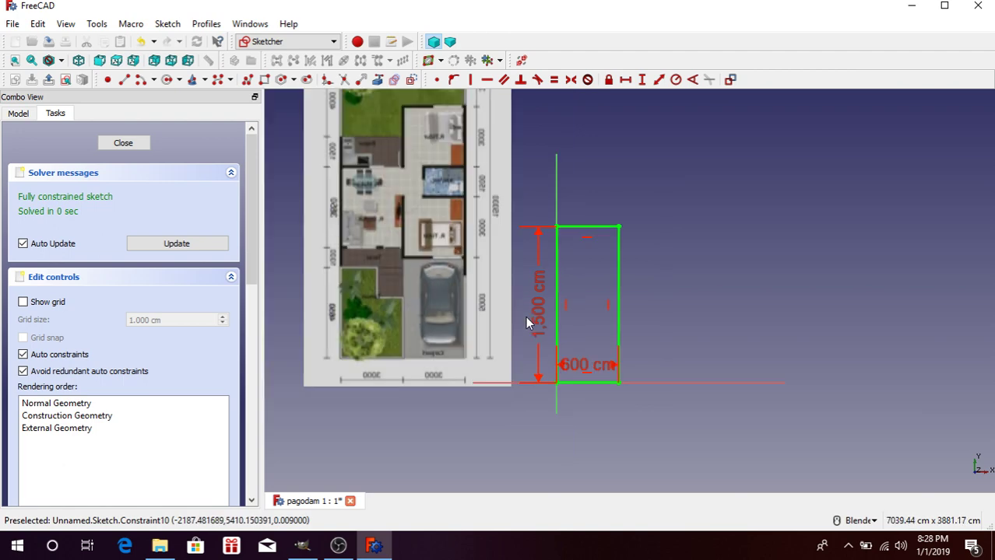
{"action": "scroll", "coordinate": [614, 340], "scroll_direction": "up", "scroll_amount": 2}
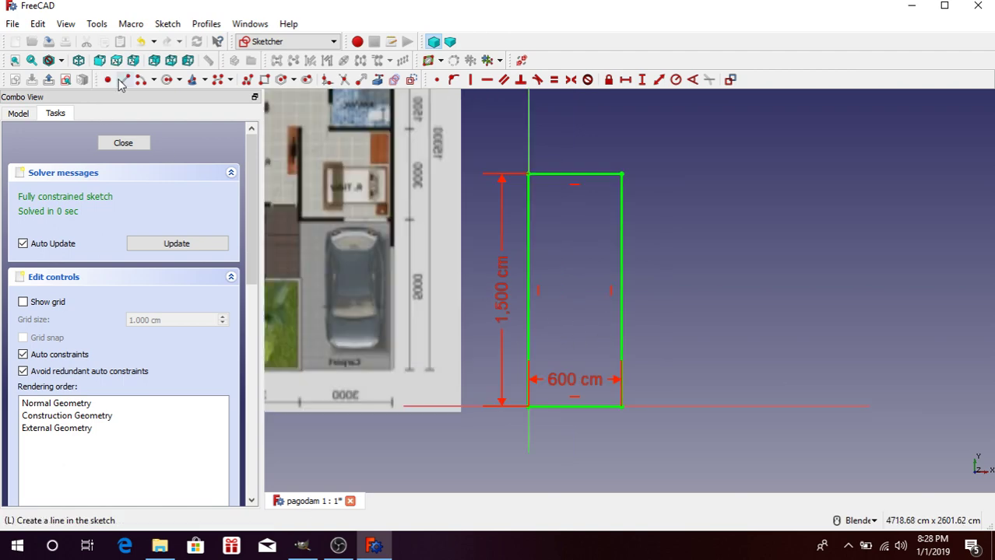
Use the Polyline tool to trace the first horizontal and vertical interior wall segments in the lower outline
{"action": "left_click", "coordinate": [246, 80]}
{"action": "scroll", "coordinate": [600, 340], "scroll_direction": "up", "scroll_amount": 2}
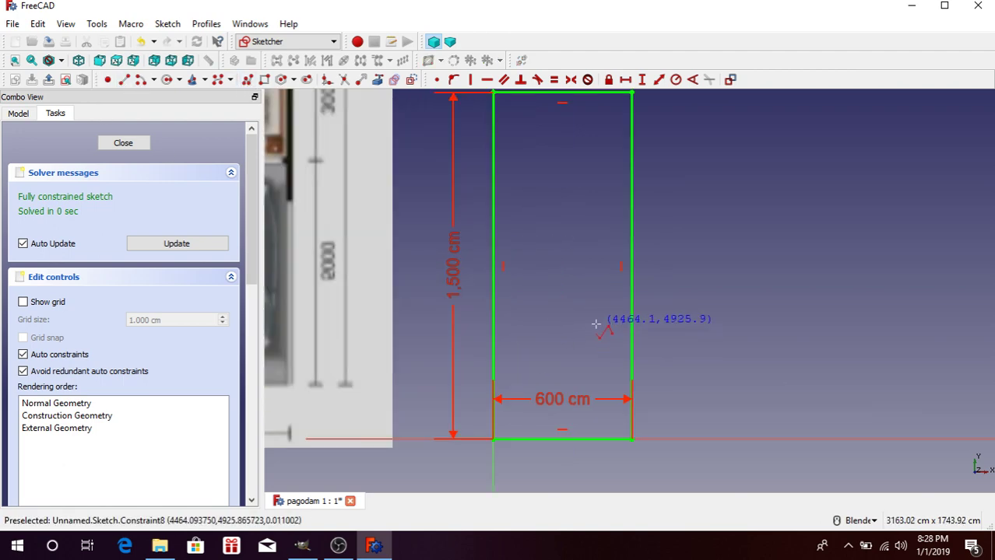
{"action": "scroll", "coordinate": [595, 319], "scroll_direction": "down", "scroll_amount": 3}
{"action": "scroll", "coordinate": [482, 218], "scroll_direction": "down", "scroll_amount": 1}
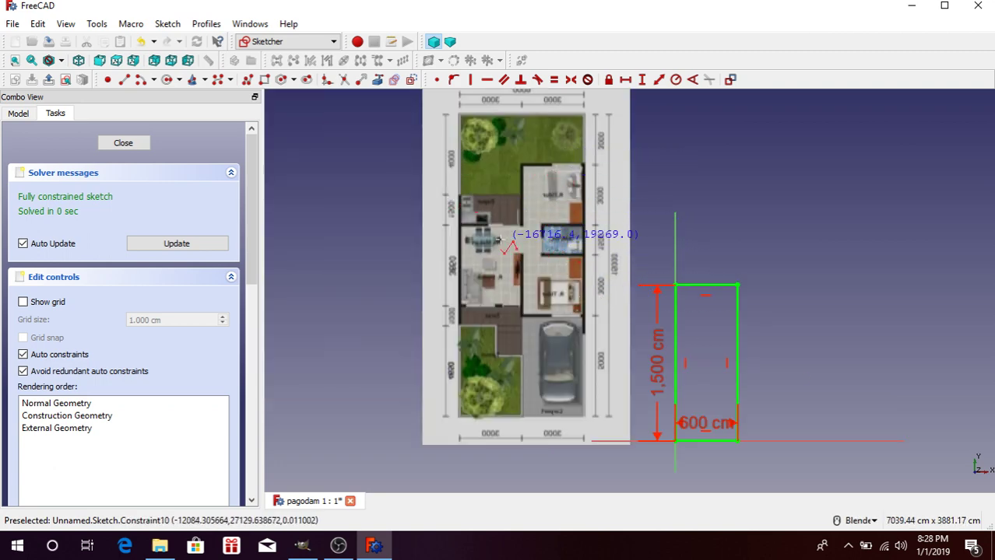
{"action": "scroll", "coordinate": [747, 404], "scroll_direction": "up", "scroll_amount": 3}
{"action": "scroll", "coordinate": [640, 292], "scroll_direction": "down", "scroll_amount": 2}
{"action": "scroll", "coordinate": [649, 319], "scroll_direction": "down", "scroll_amount": 3}
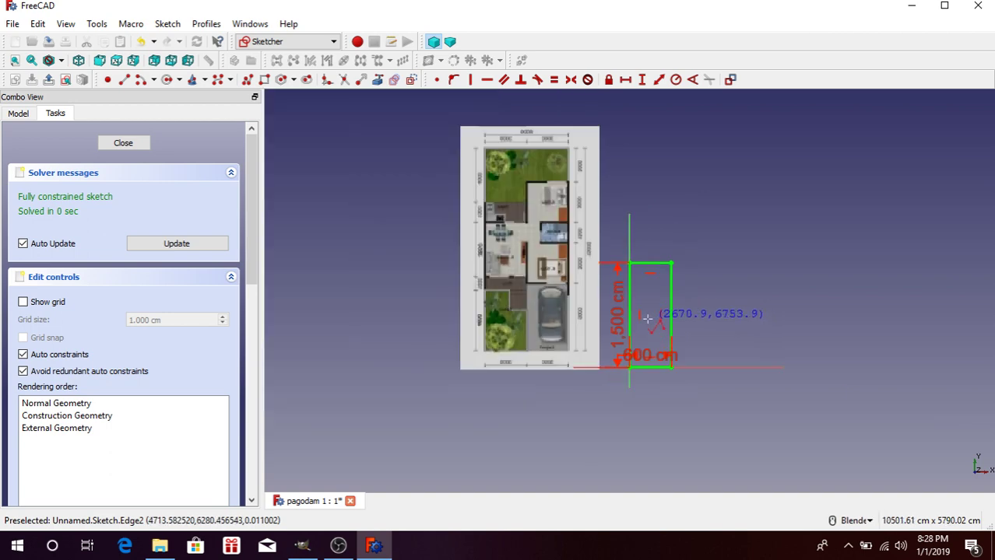
{"action": "scroll", "coordinate": [647, 319], "scroll_direction": "up", "scroll_amount": 5}
{"action": "left_click", "coordinate": [701, 385]}
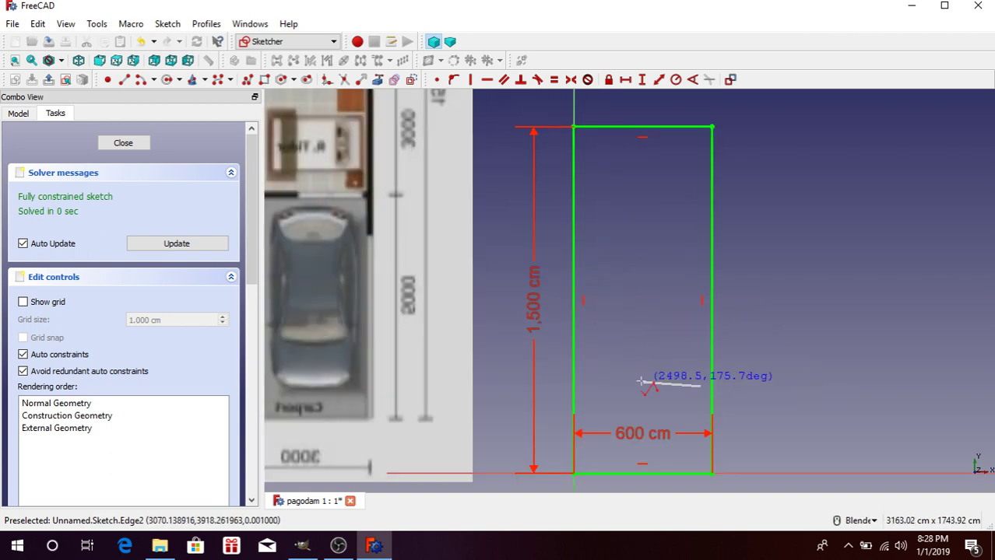
{"action": "left_click", "coordinate": [642, 386]}
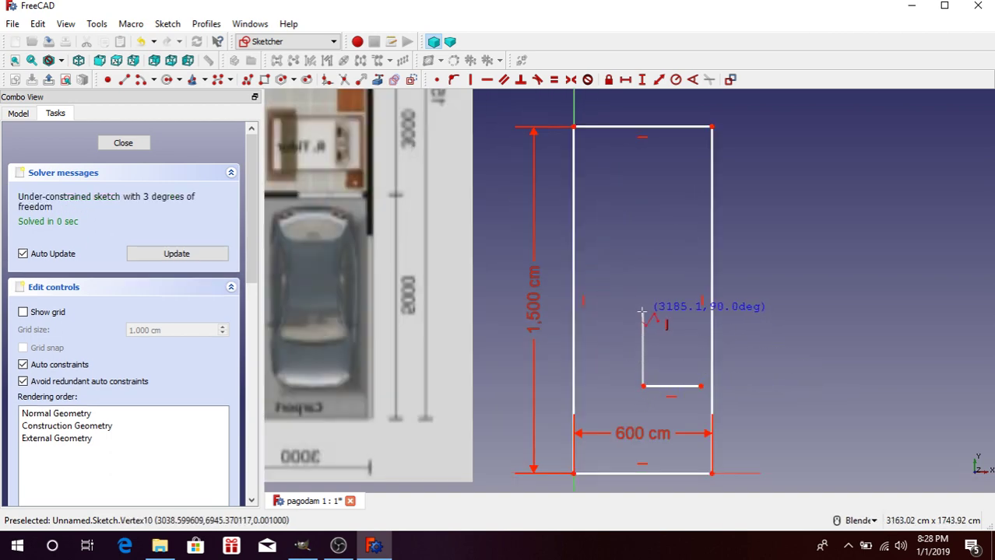
{"action": "left_click", "coordinate": [640, 315]}
{"action": "left_click", "coordinate": [690, 314]}
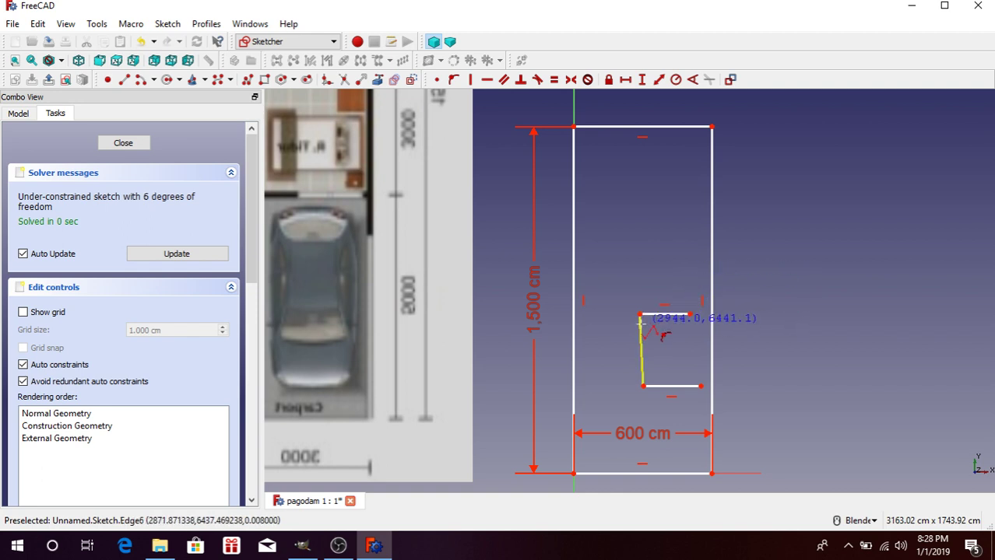
Extend that wall polyline through a short connecting wall up to the top wall, then finish it
{"action": "left_click", "coordinate": [659, 276]}
{"action": "left_click", "coordinate": [639, 267]}
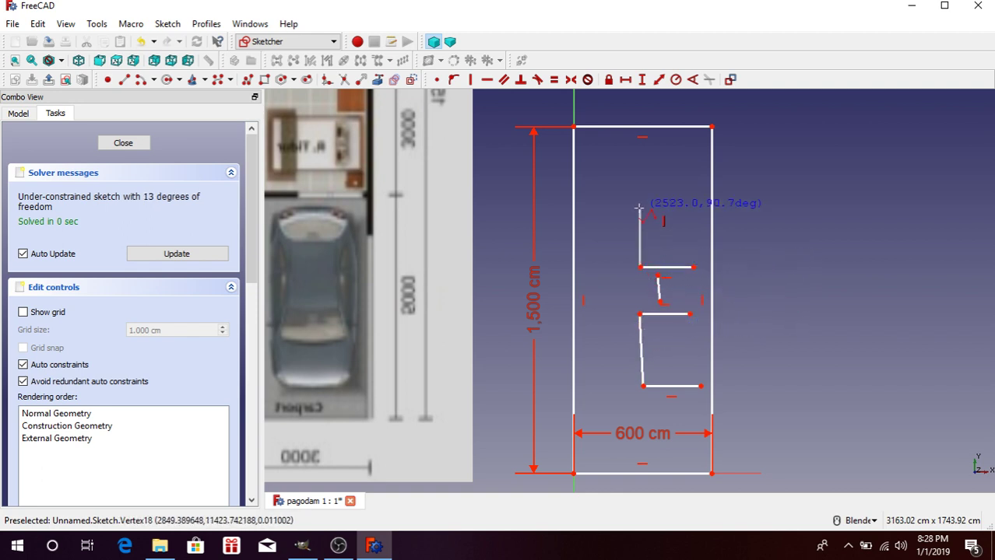
{"action": "left_click", "coordinate": [693, 182]}
{"action": "scroll", "coordinate": [685, 210], "scroll_direction": "down", "scroll_amount": 5}
{"action": "scroll", "coordinate": [677, 221], "scroll_direction": "up", "scroll_amount": 3}
{"action": "scroll", "coordinate": [679, 233], "scroll_direction": "down", "scroll_amount": 1}
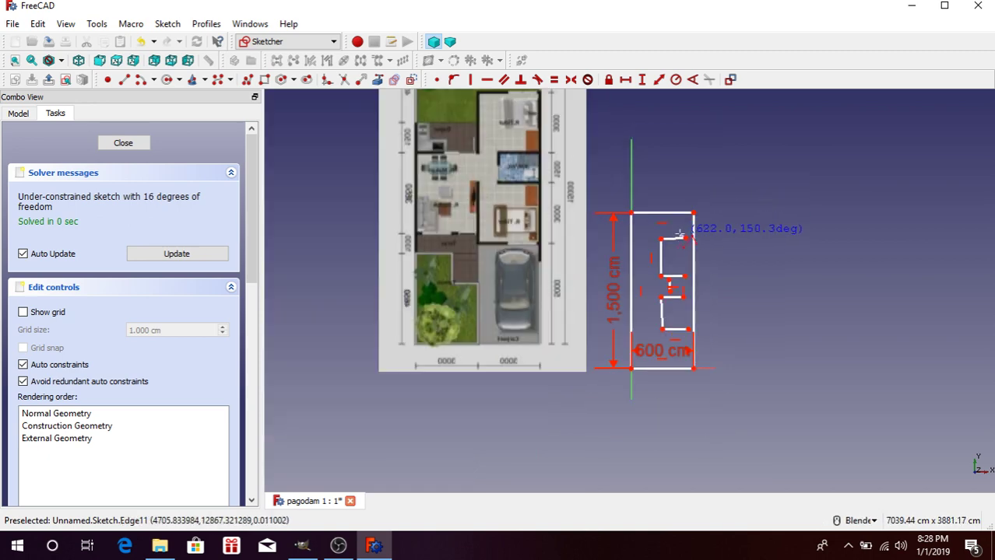
{"action": "scroll", "coordinate": [679, 234], "scroll_direction": "up", "scroll_amount": 4}
{"action": "right_click", "coordinate": [627, 297]}
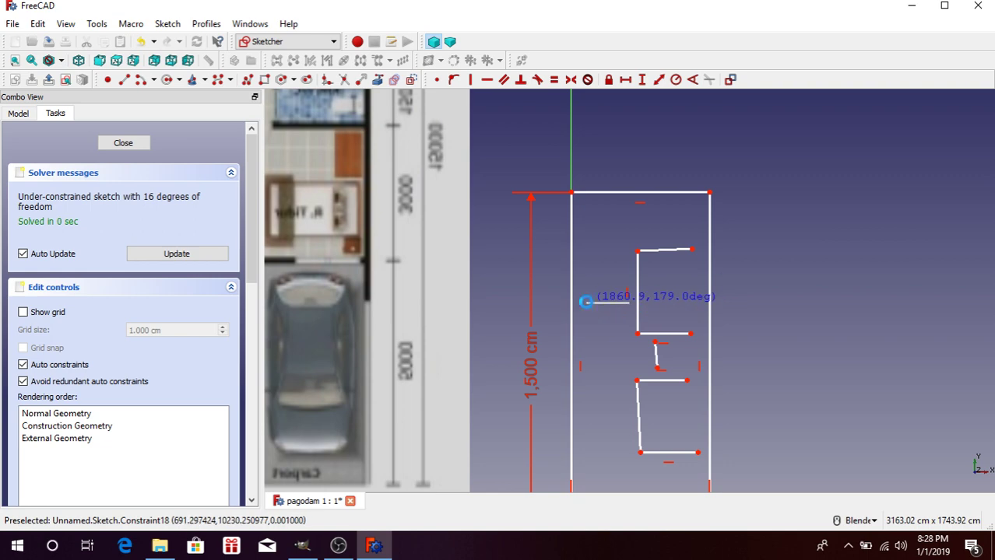
Add a horizontal wall segment toward the left side and end that polyline
{"action": "left_click", "coordinate": [585, 302]}
{"action": "scroll", "coordinate": [651, 247], "scroll_direction": "down", "scroll_amount": 3}
{"action": "scroll", "coordinate": [646, 333], "scroll_direction": "up", "scroll_amount": 3}
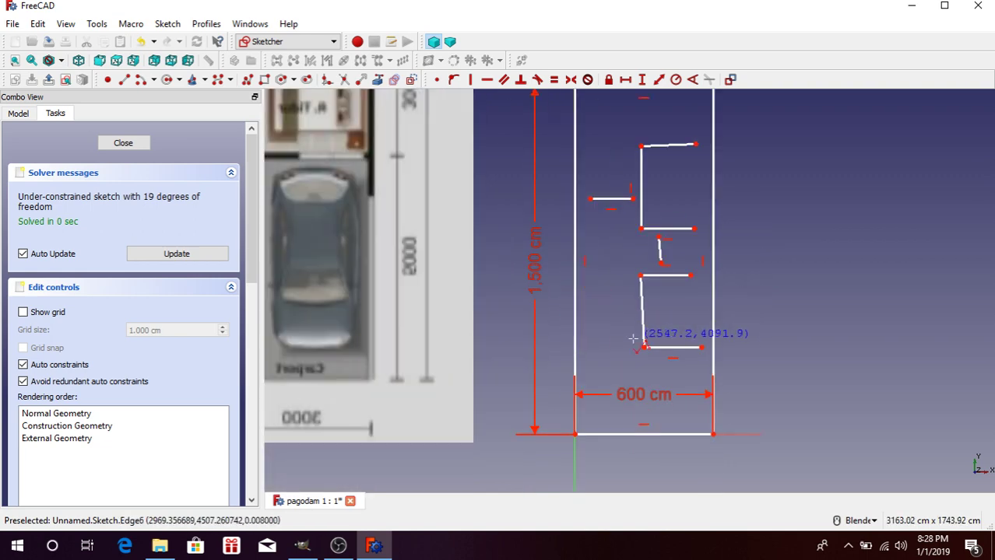
{"action": "right_click", "coordinate": [615, 272]}
{"action": "scroll", "coordinate": [622, 271], "scroll_direction": "down", "scroll_amount": 3}
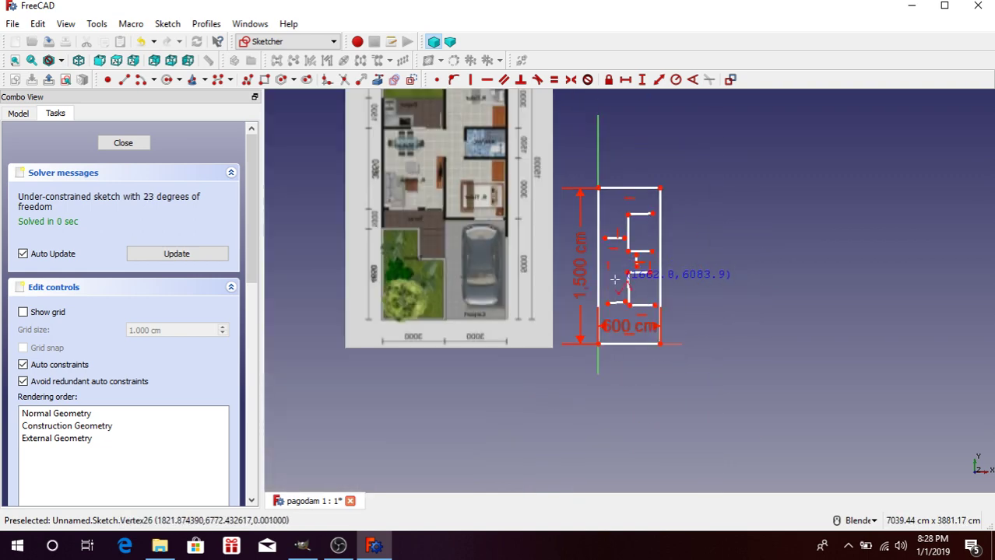
{"action": "scroll", "coordinate": [645, 294], "scroll_direction": "up", "scroll_amount": 2}
{"action": "scroll", "coordinate": [615, 319], "scroll_direction": "up", "scroll_amount": 3}
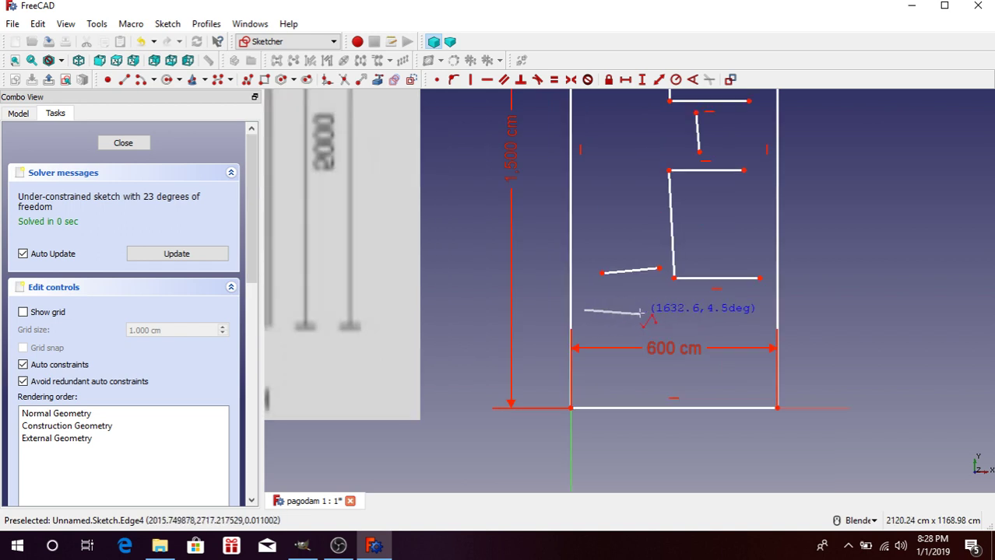
Trace a short wall corner and a vertical interior wall segment following the floor plan
{"action": "left_click", "coordinate": [640, 313]}
{"action": "left_click", "coordinate": [639, 336]}
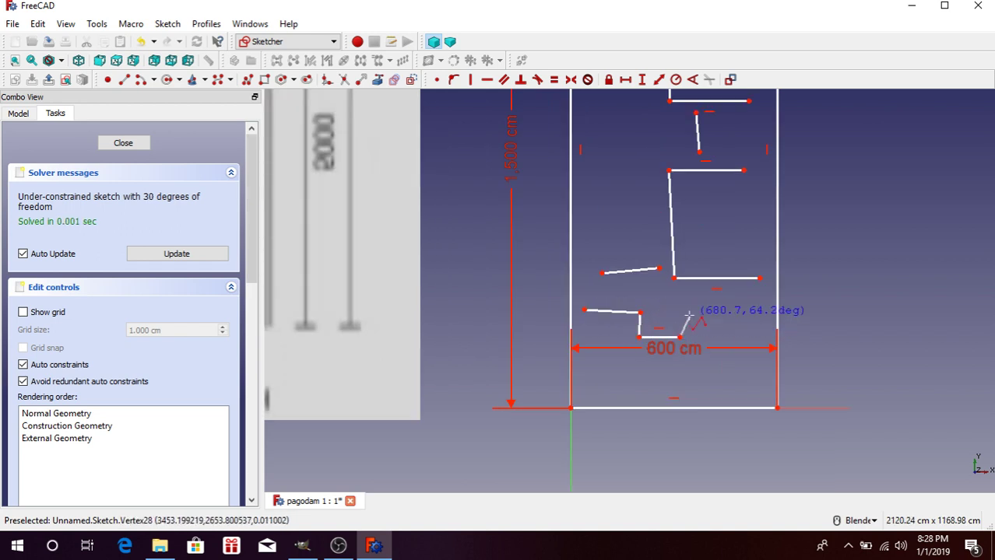
{"action": "scroll", "coordinate": [682, 292], "scroll_direction": "down", "scroll_amount": 2}
{"action": "scroll", "coordinate": [688, 310], "scroll_direction": "up", "scroll_amount": 2}
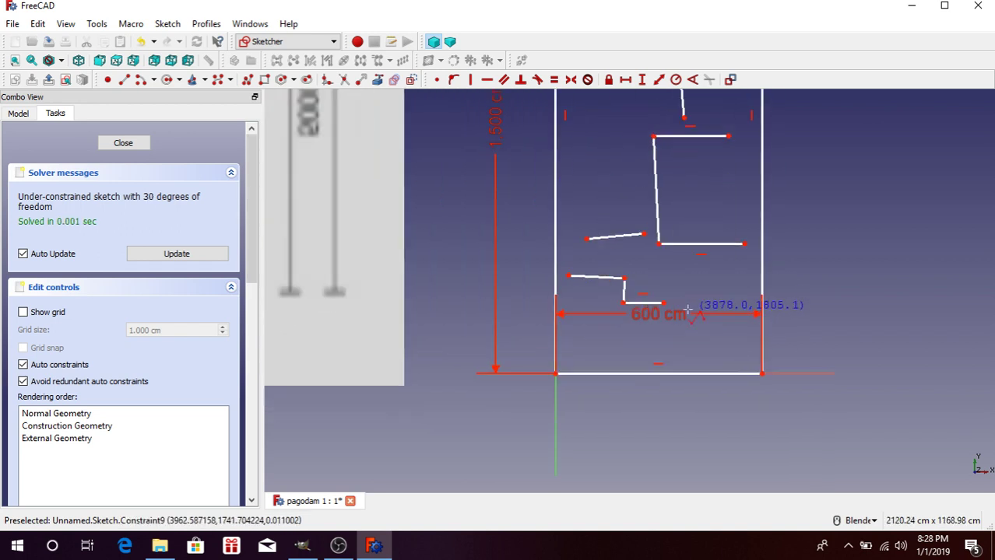
{"action": "left_click", "coordinate": [661, 260]}
{"action": "left_click", "coordinate": [660, 347]}
Finish the current polyline and make the top short wall horizontal
{"action": "scroll", "coordinate": [663, 374], "scroll_direction": "down", "scroll_amount": 4}
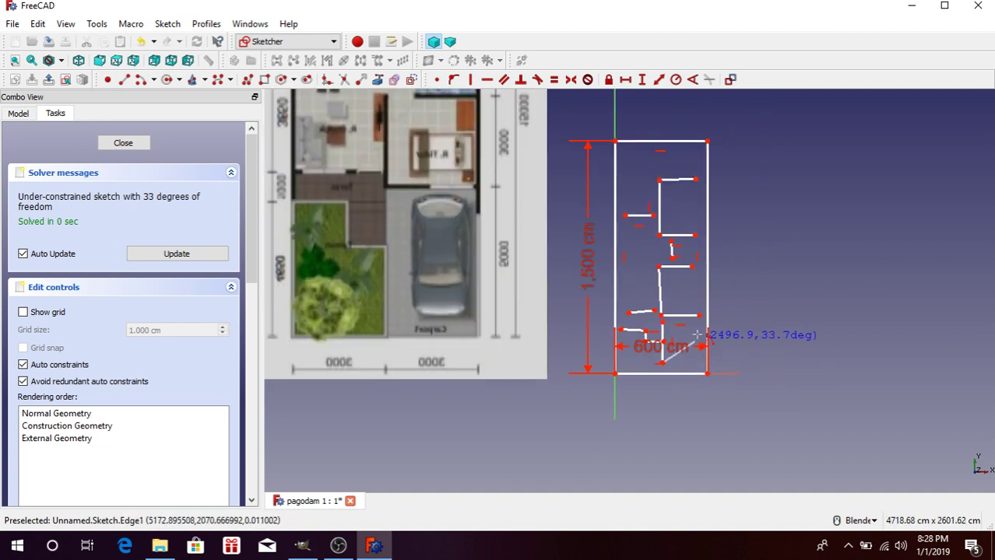
{"action": "key", "text": "Escape"}
{"action": "scroll", "coordinate": [685, 178], "scroll_direction": "up", "scroll_amount": 2}
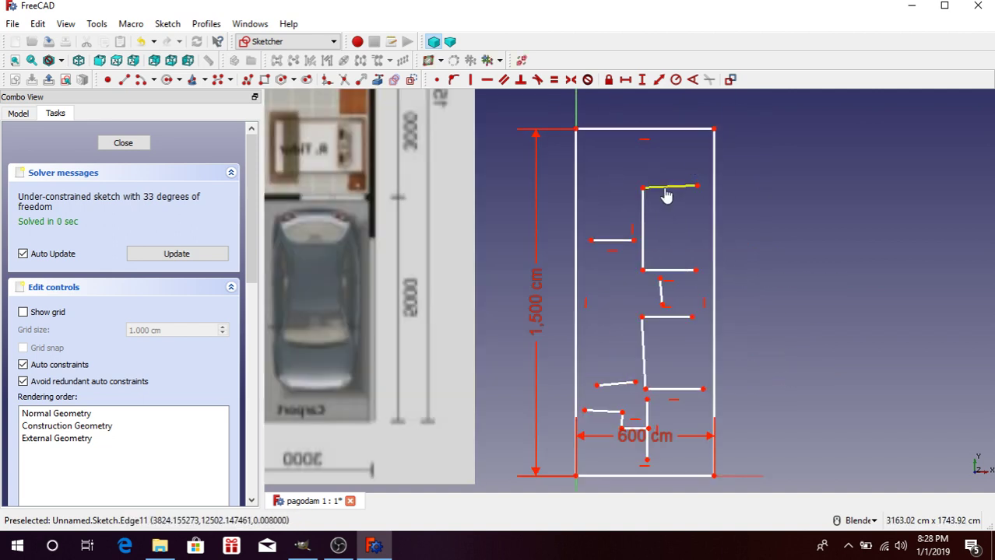
{"action": "left_click", "coordinate": [665, 190]}
{"action": "left_click", "coordinate": [486, 79]}
Constrain the slanted vertical wall to vertical and the left short wall to horizontal
{"action": "scroll", "coordinate": [645, 333], "scroll_direction": "up", "scroll_amount": 2}
{"action": "left_click", "coordinate": [667, 281]}
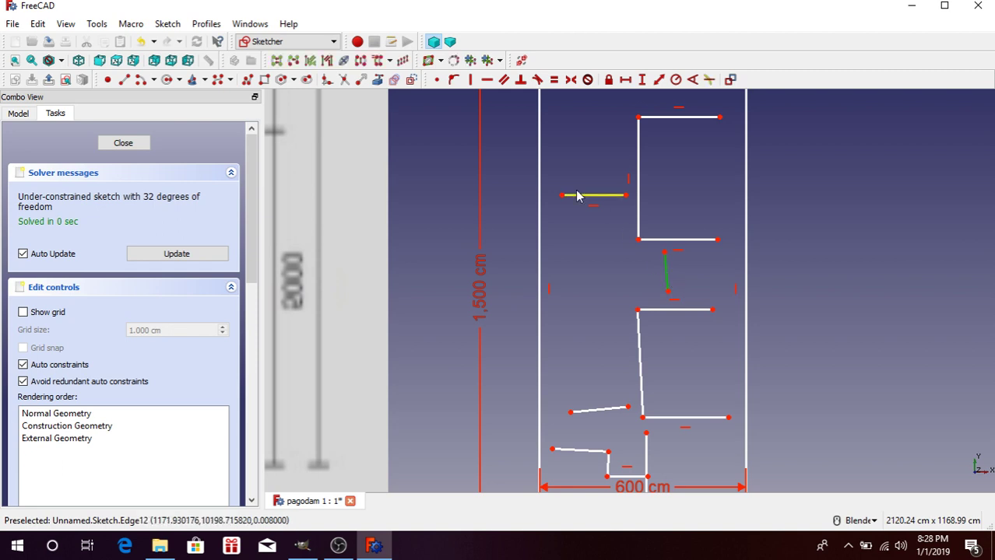
{"action": "scroll", "coordinate": [672, 336], "scroll_direction": "down", "scroll_amount": 2}
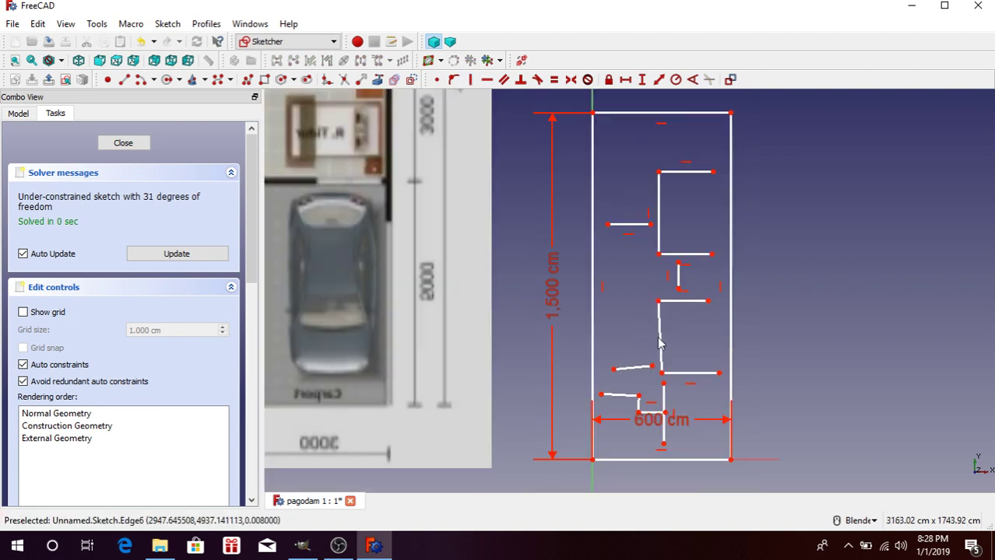
{"action": "left_click", "coordinate": [659, 343]}
{"action": "left_click", "coordinate": [470, 80]}
{"action": "scroll", "coordinate": [638, 357], "scroll_direction": "up", "scroll_amount": 2}
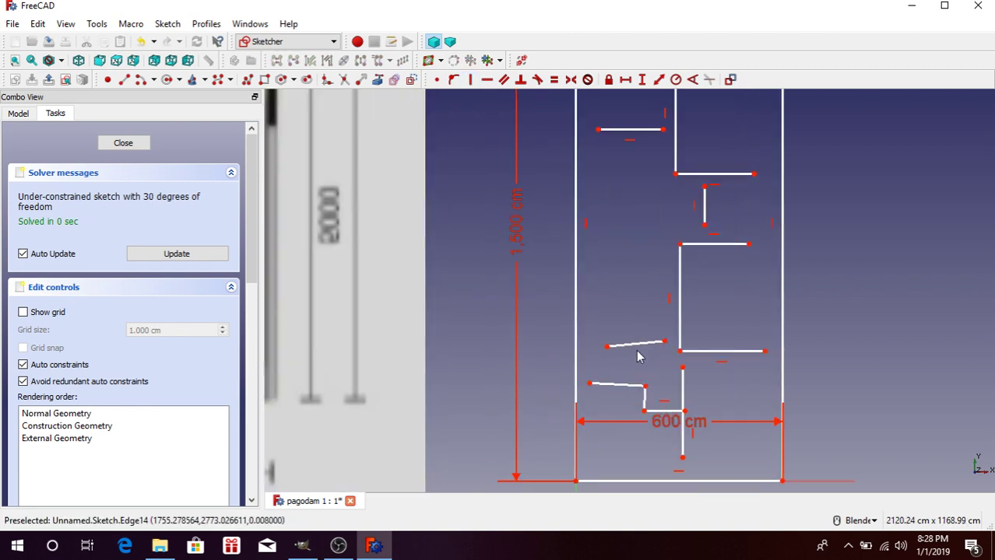
{"action": "left_click", "coordinate": [636, 344]}
{"action": "left_click", "coordinate": [487, 80]}
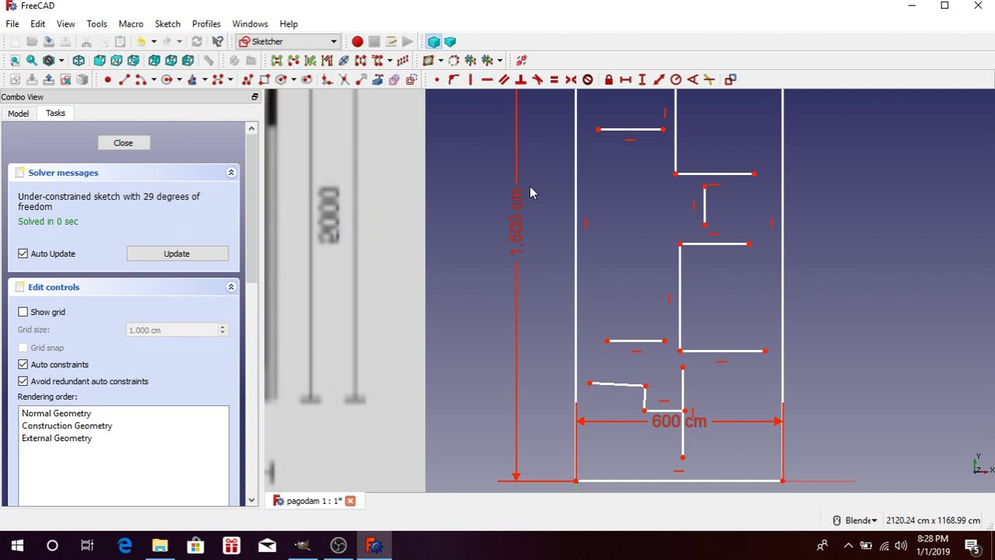
Make the bottom short line horizontal and the short near-vertical segment vertical
{"action": "left_click", "coordinate": [613, 386]}
{"action": "left_click", "coordinate": [486, 79]}
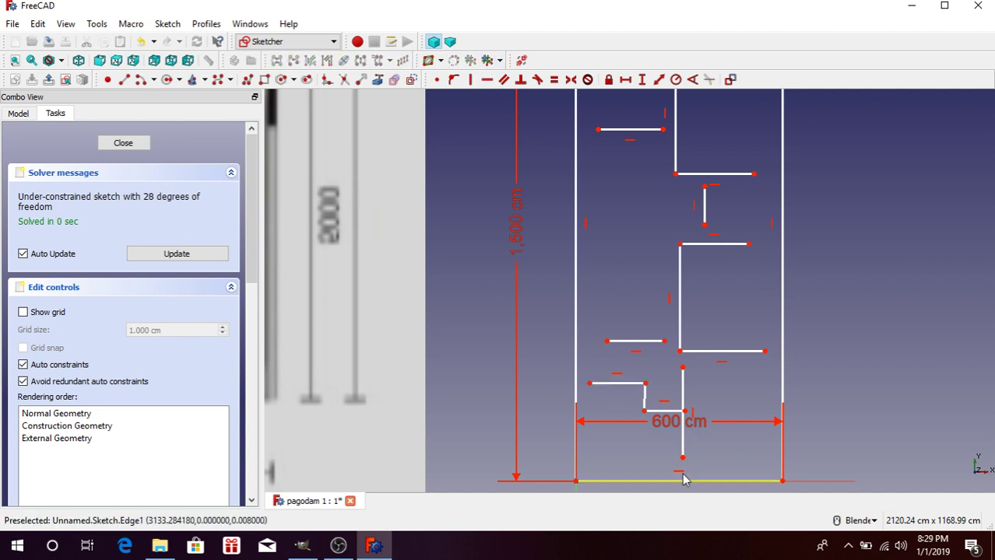
{"action": "left_click", "coordinate": [644, 396]}
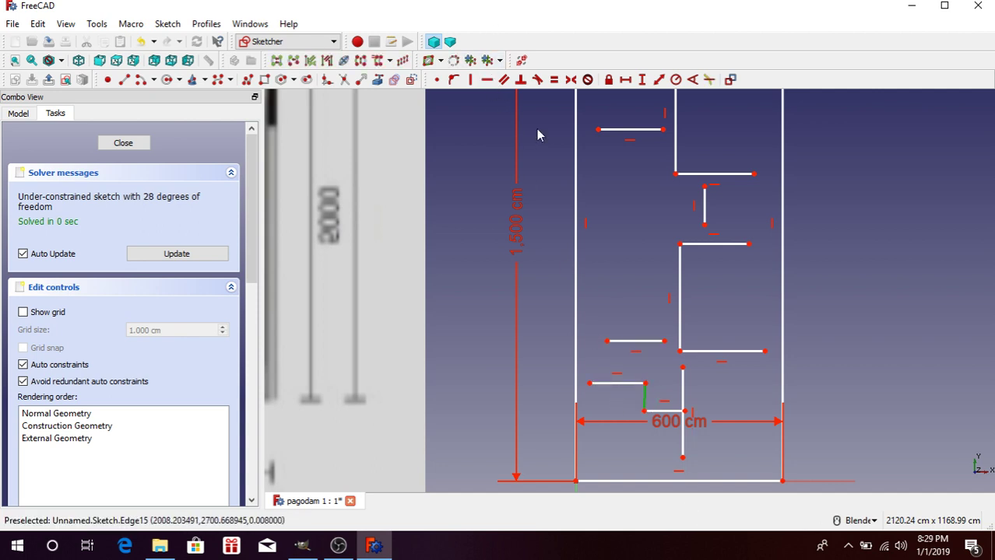
{"action": "left_click", "coordinate": [470, 79]}
{"action": "scroll", "coordinate": [612, 246], "scroll_direction": "down", "scroll_amount": 2}
{"action": "scroll", "coordinate": [646, 311], "scroll_direction": "up", "scroll_amount": 3}
{"action": "scroll", "coordinate": [682, 382], "scroll_direction": "down", "scroll_amount": 2}
{"action": "scroll", "coordinate": [669, 326], "scroll_direction": "down", "scroll_amount": 2}
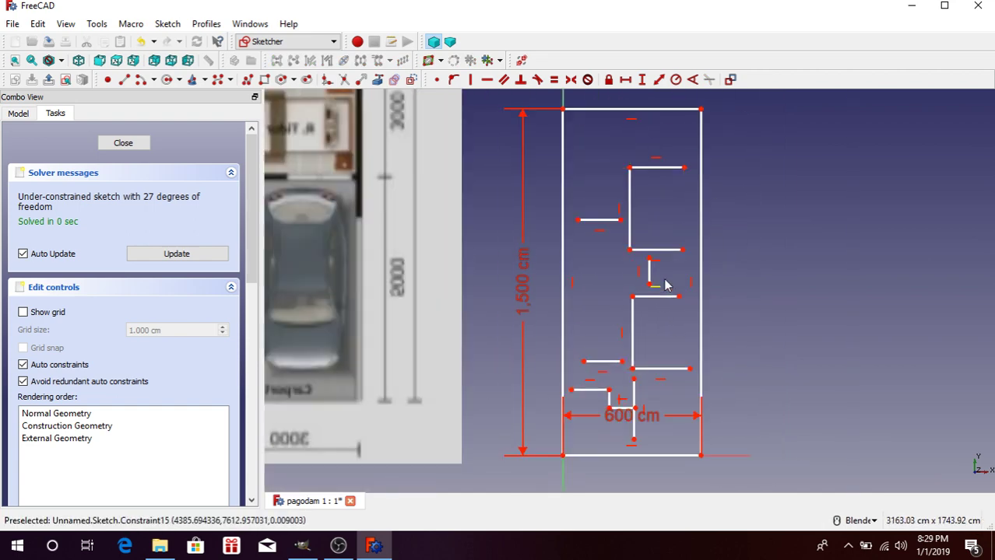
{"action": "scroll", "coordinate": [666, 282], "scroll_direction": "up", "scroll_amount": 2}
{"action": "scroll", "coordinate": [657, 325], "scroll_direction": "down", "scroll_amount": 2}
{"action": "scroll", "coordinate": [599, 257], "scroll_direction": "down", "scroll_amount": 1}
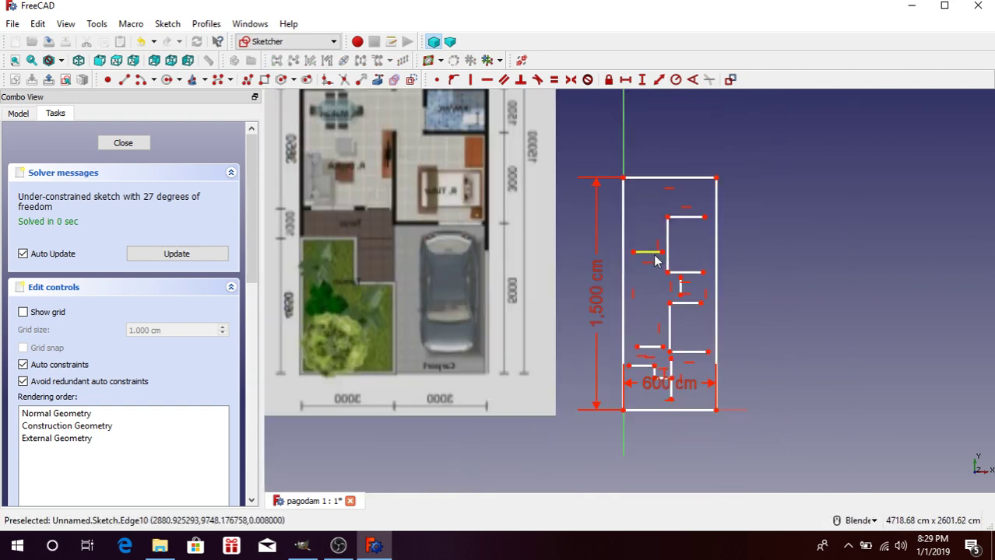
{"action": "scroll", "coordinate": [527, 187], "scroll_direction": "down", "scroll_amount": 2}
{"action": "scroll", "coordinate": [527, 187], "scroll_direction": "down", "scroll_amount": 3}
{"action": "scroll", "coordinate": [562, 226], "scroll_direction": "up", "scroll_amount": 4}
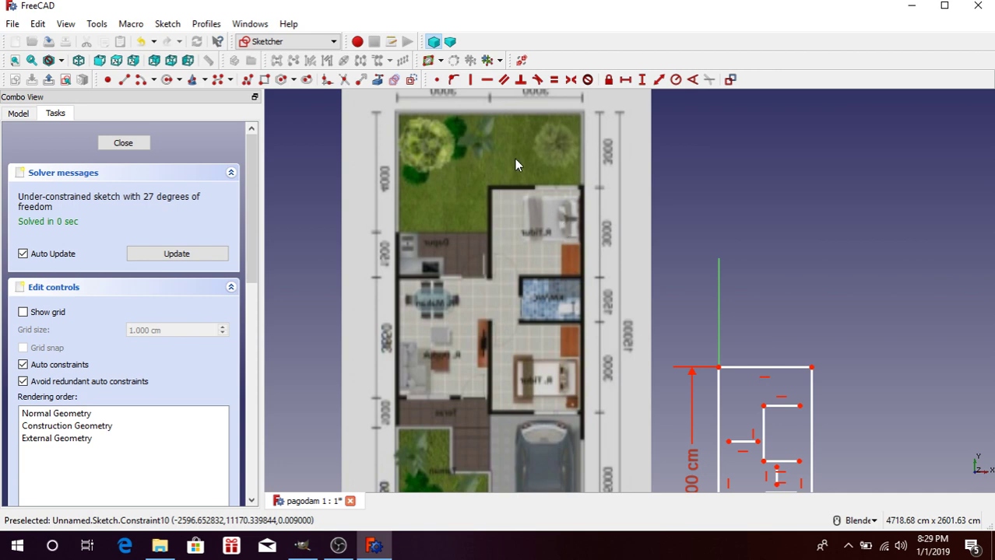
{"action": "scroll", "coordinate": [514, 165], "scroll_direction": "down", "scroll_amount": 3}
{"action": "scroll", "coordinate": [638, 303], "scroll_direction": "up", "scroll_amount": 5}
{"action": "scroll", "coordinate": [641, 299], "scroll_direction": "up", "scroll_amount": 1}
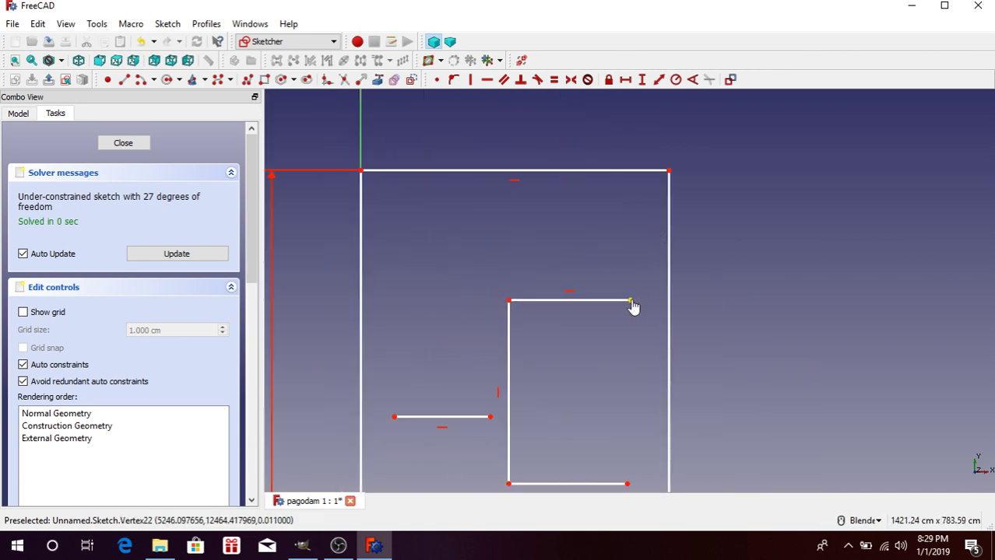
Select the outline's right edge for attaching a wall end
{"action": "left_click", "coordinate": [669, 288]}
{"action": "scroll", "coordinate": [624, 233], "scroll_direction": "down", "scroll_amount": 3}
{"action": "scroll", "coordinate": [463, 164], "scroll_direction": "up", "scroll_amount": 5}
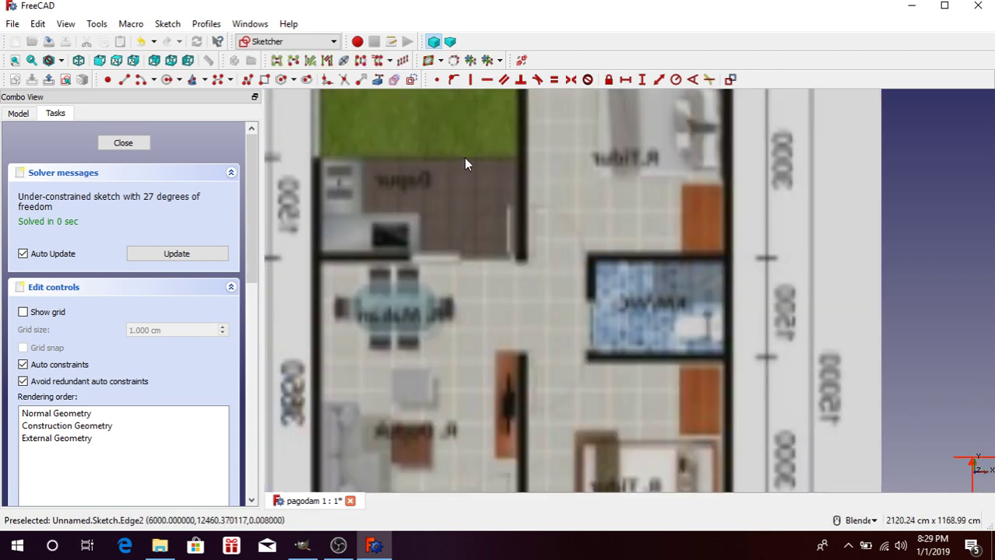
{"action": "scroll", "coordinate": [464, 163], "scroll_direction": "down", "scroll_amount": 5}
Attach the wall ends onto the outline's right edge with Point on Object
{"action": "scroll", "coordinate": [800, 284], "scroll_direction": "up", "scroll_amount": 1}
{"action": "scroll", "coordinate": [763, 311], "scroll_direction": "up", "scroll_amount": 3}
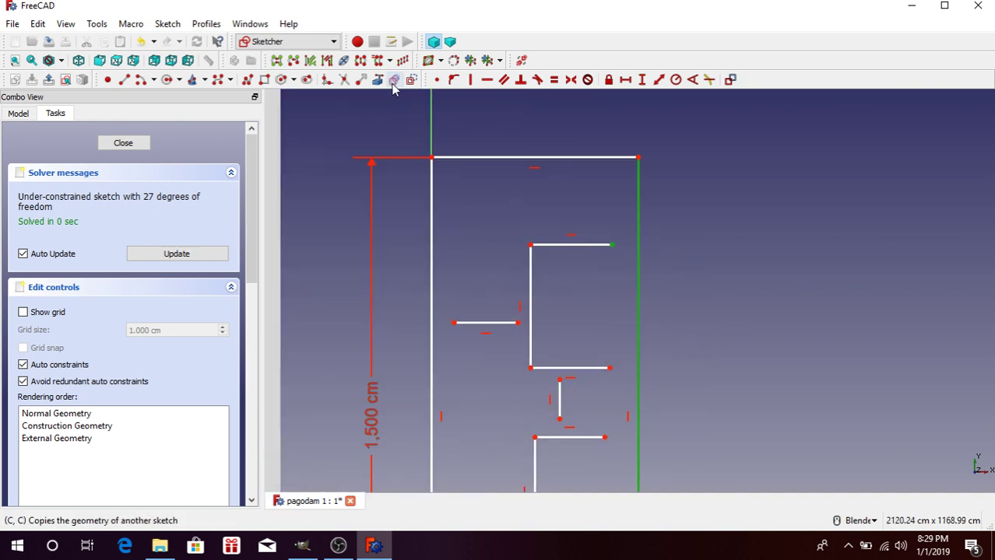
{"action": "left_click", "coordinate": [455, 81]}
{"action": "scroll", "coordinate": [607, 311], "scroll_direction": "down", "scroll_amount": 2}
{"action": "scroll", "coordinate": [609, 317], "scroll_direction": "up", "scroll_amount": 2}
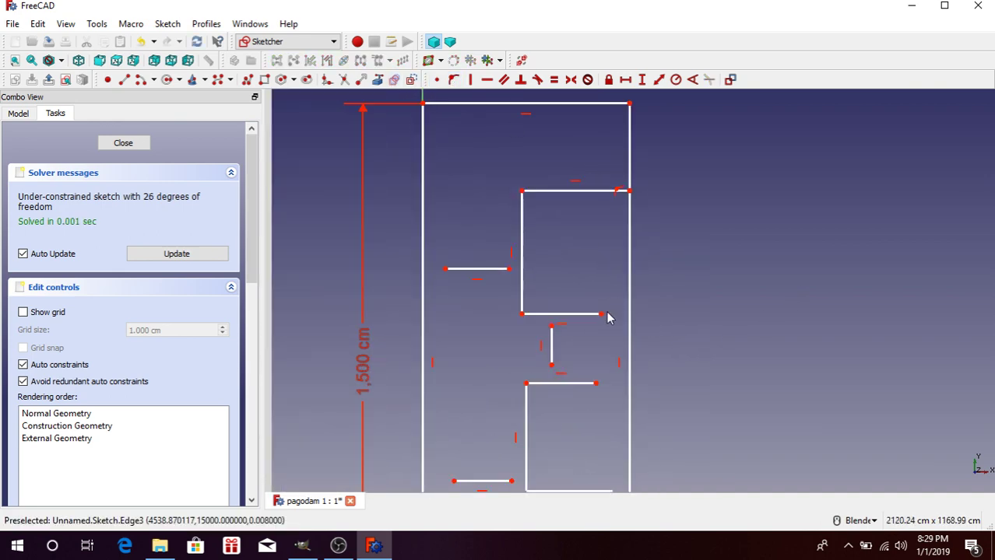
{"action": "left_click", "coordinate": [629, 320]}
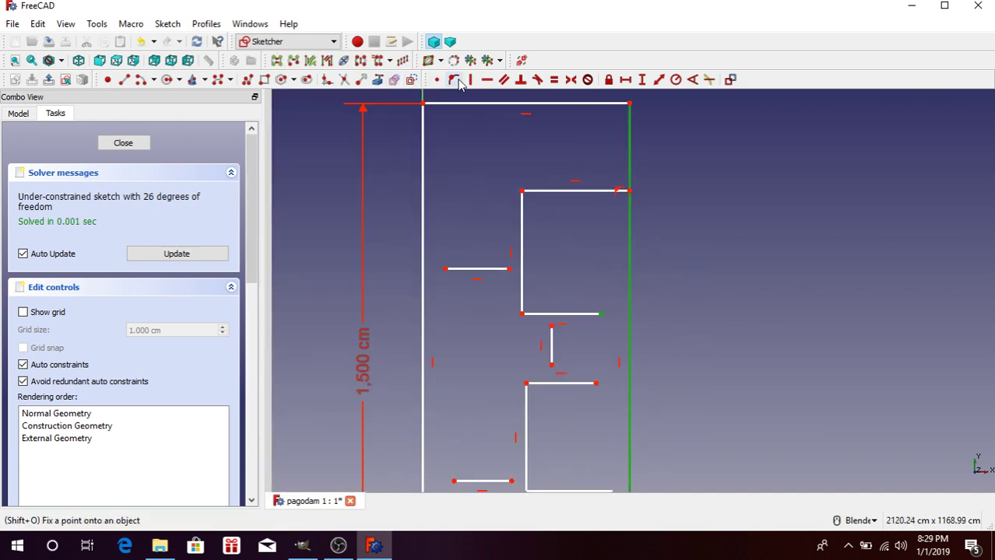
{"action": "left_click", "coordinate": [456, 81]}
{"action": "scroll", "coordinate": [609, 239], "scroll_direction": "down", "scroll_amount": 1}
{"action": "scroll", "coordinate": [588, 289], "scroll_direction": "up", "scroll_amount": 1}
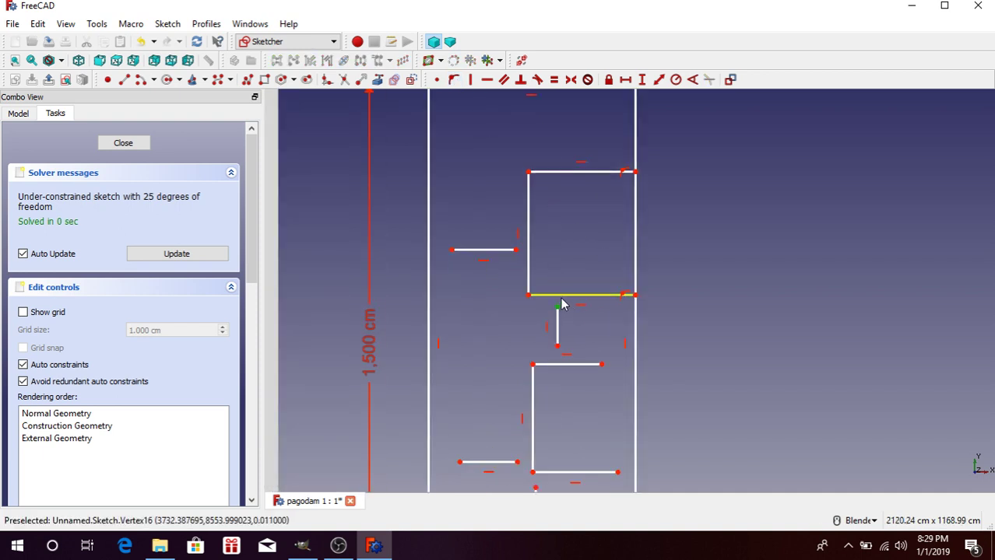
Put the short wall's endpoint on the horizontal wall below and extend that wall to the right edge
{"action": "left_click", "coordinate": [455, 81]}
{"action": "scroll", "coordinate": [548, 292], "scroll_direction": "down", "scroll_amount": 2}
{"action": "scroll", "coordinate": [542, 290], "scroll_direction": "up", "scroll_amount": 4}
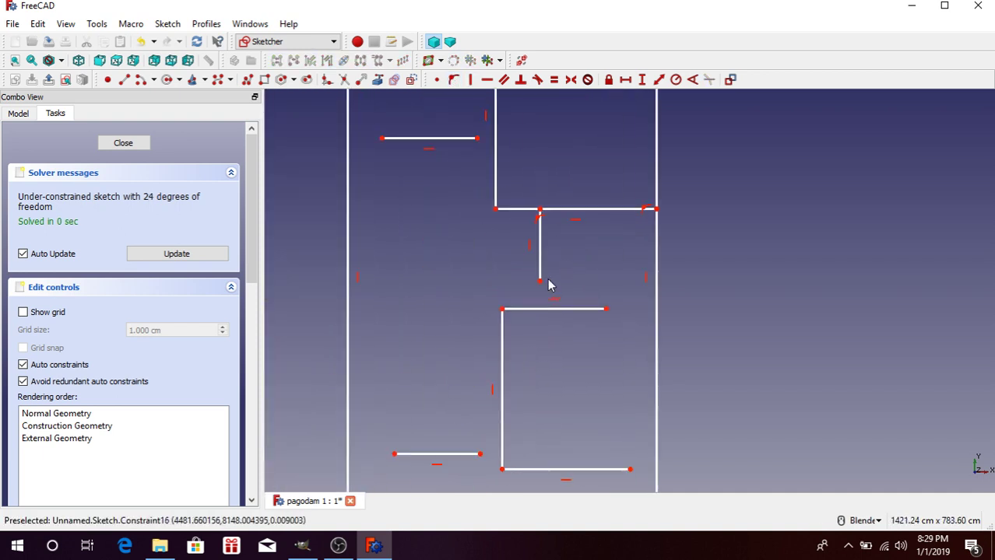
{"action": "left_click", "coordinate": [538, 281]}
{"action": "left_click", "coordinate": [537, 309]}
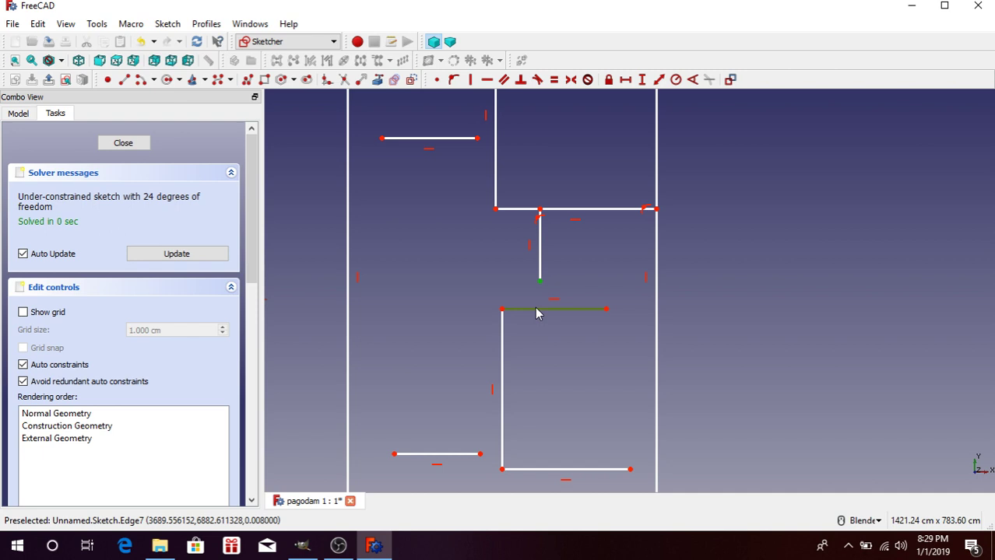
{"action": "left_click", "coordinate": [455, 81]}
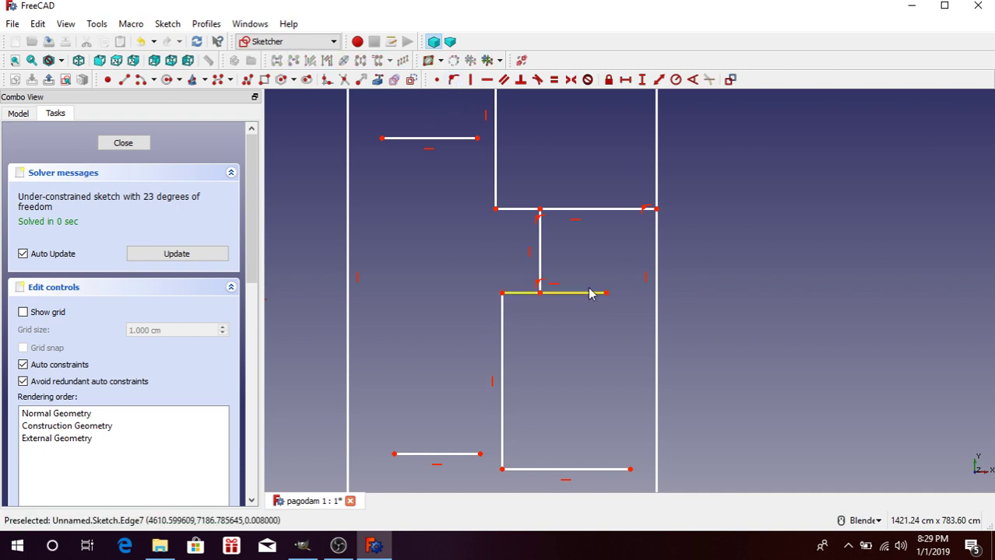
{"action": "left_click", "coordinate": [659, 296]}
{"action": "left_click", "coordinate": [456, 81]}
Shift the short vertical wall right and join the short horizontal wall's end to its bottom
{"action": "scroll", "coordinate": [644, 355], "scroll_direction": "down", "scroll_amount": 2}
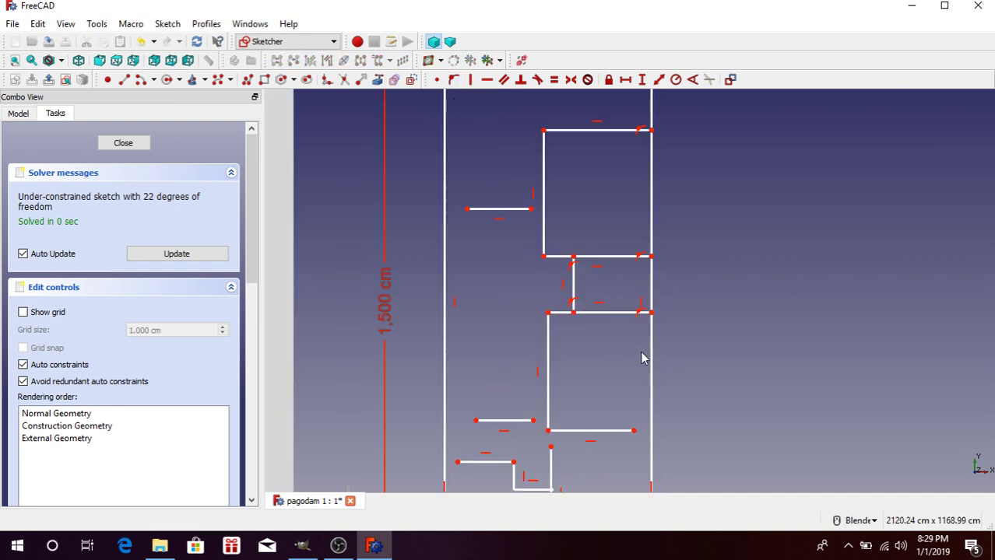
{"action": "scroll", "coordinate": [570, 265], "scroll_direction": "up", "scroll_amount": 2}
{"action": "left_click_drag", "start_coordinate": [558, 256], "coordinate": [578, 260]}
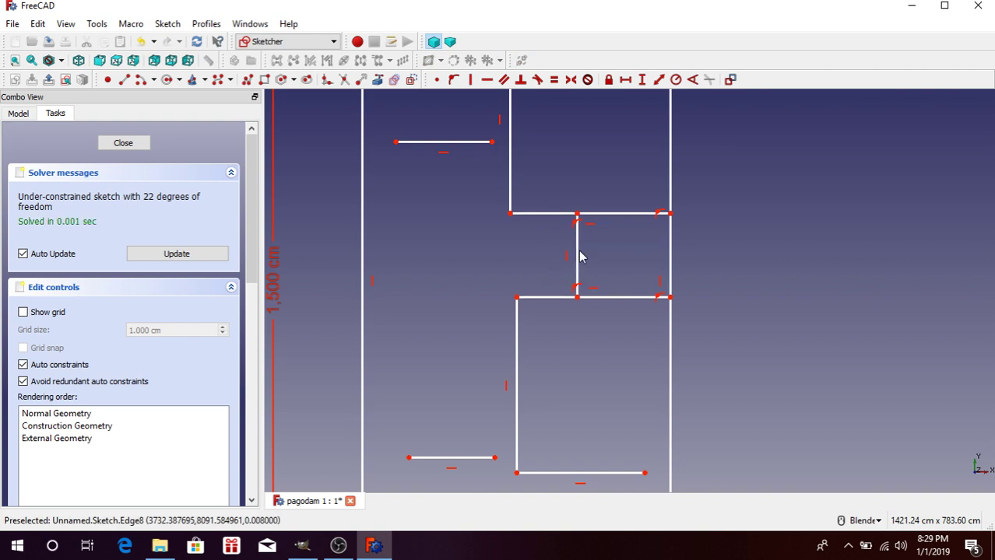
{"action": "scroll", "coordinate": [578, 260], "scroll_direction": "down", "scroll_amount": 2}
{"action": "scroll", "coordinate": [544, 188], "scroll_direction": "up", "scroll_amount": 2}
{"action": "left_click", "coordinate": [510, 178]}
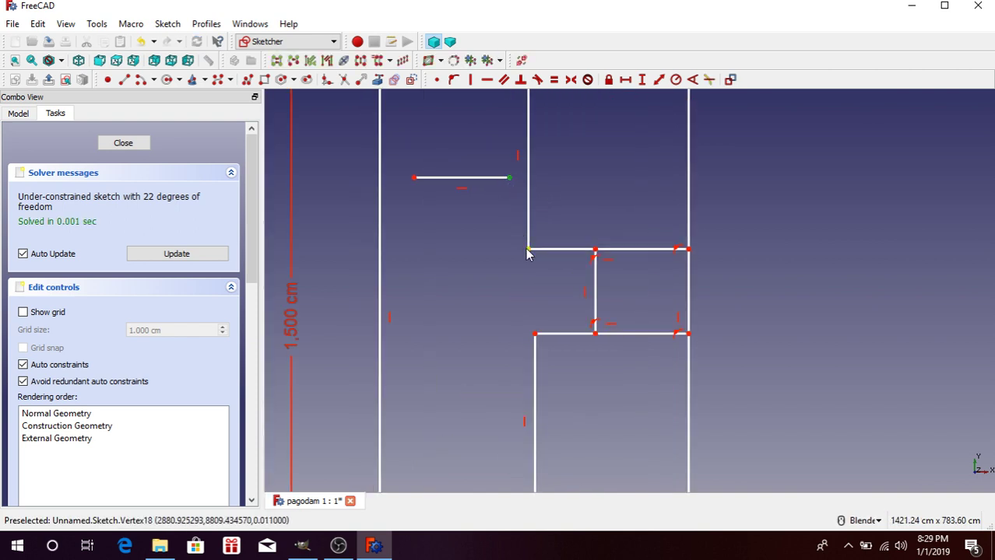
{"action": "left_click", "coordinate": [436, 80]}
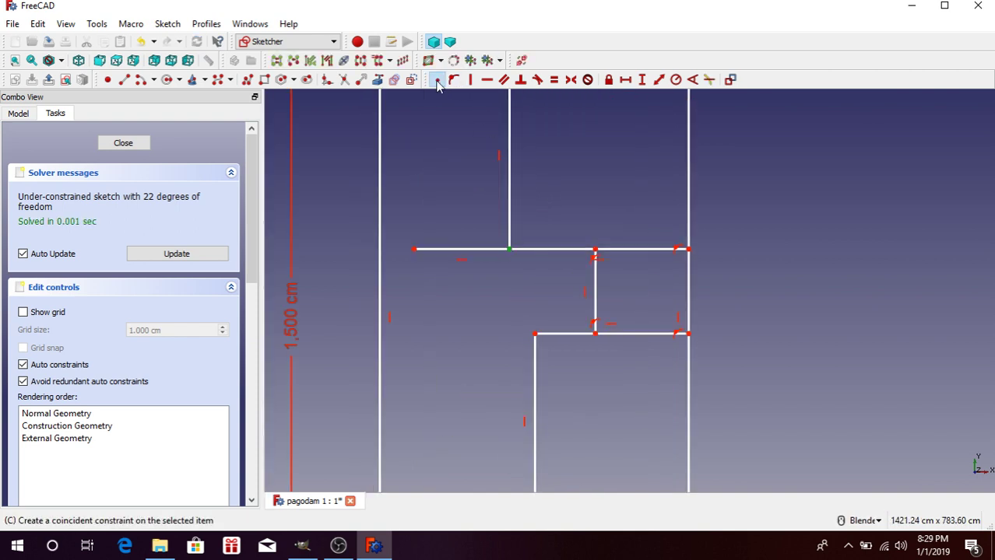
Pin a loose wall endpoint onto the left outer wall
{"action": "left_click", "coordinate": [414, 250]}
{"action": "left_click", "coordinate": [380, 237]}
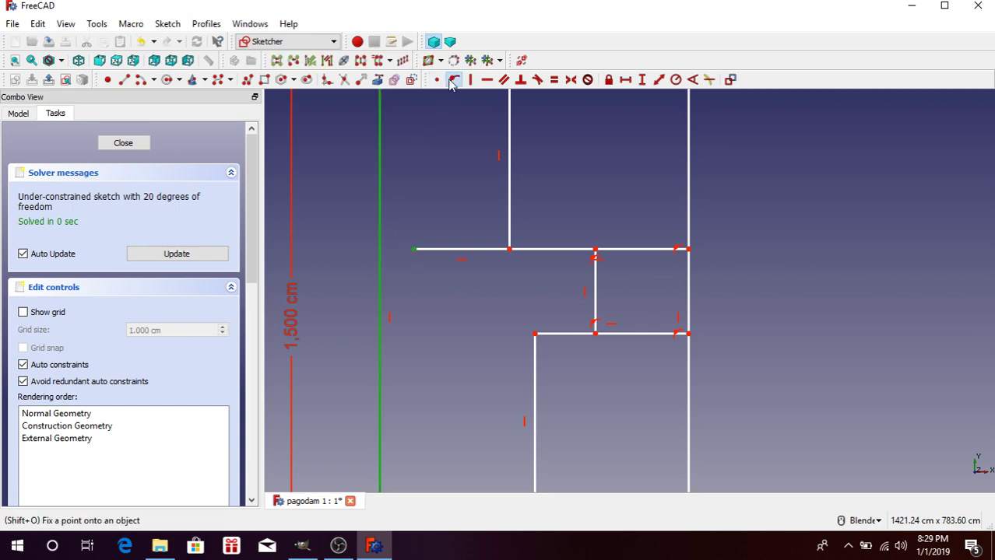
{"action": "left_click", "coordinate": [453, 79]}
{"action": "scroll", "coordinate": [551, 209], "scroll_direction": "down", "scroll_amount": 3}
{"action": "scroll", "coordinate": [558, 303], "scroll_direction": "up", "scroll_amount": 4}
{"action": "scroll", "coordinate": [528, 266], "scroll_direction": "up", "scroll_amount": 2}
{"action": "scroll", "coordinate": [566, 278], "scroll_direction": "down", "scroll_amount": 10}
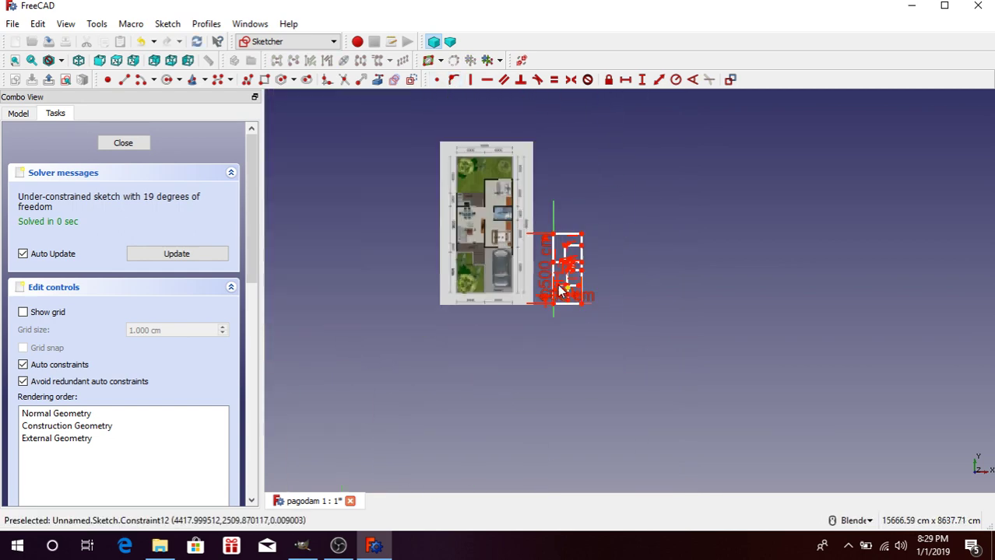
{"action": "scroll", "coordinate": [490, 266], "scroll_direction": "up", "scroll_amount": 5}
{"action": "scroll", "coordinate": [490, 266], "scroll_direction": "down", "scroll_amount": 4}
{"action": "scroll", "coordinate": [606, 317], "scroll_direction": "up", "scroll_amount": 8}
{"action": "scroll", "coordinate": [544, 350], "scroll_direction": "up", "scroll_amount": 3}
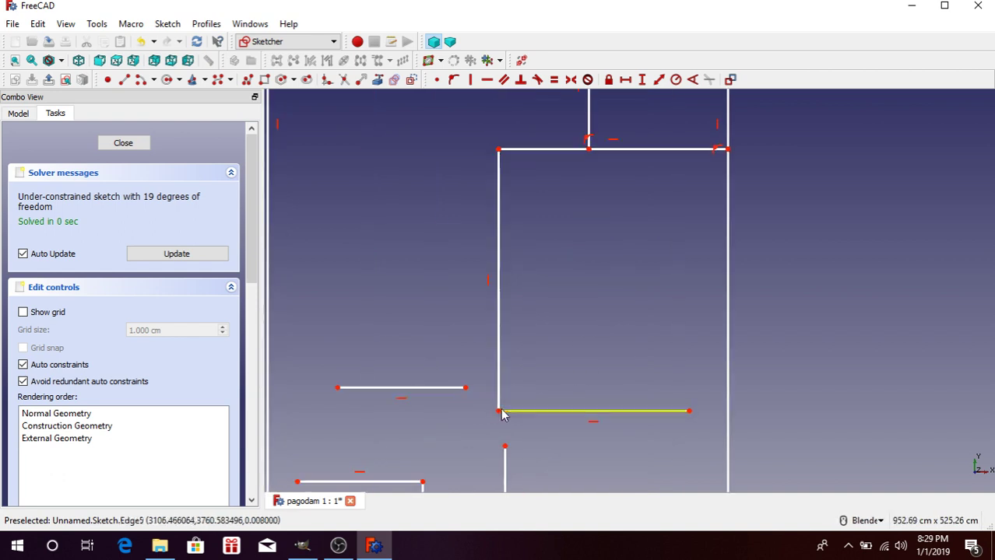
Fix the lower wall's loose endpoint onto the wall line, then try constraining the upper wall's lone endpoint
{"action": "left_click", "coordinate": [466, 388]}
{"action": "left_click", "coordinate": [499, 387]}
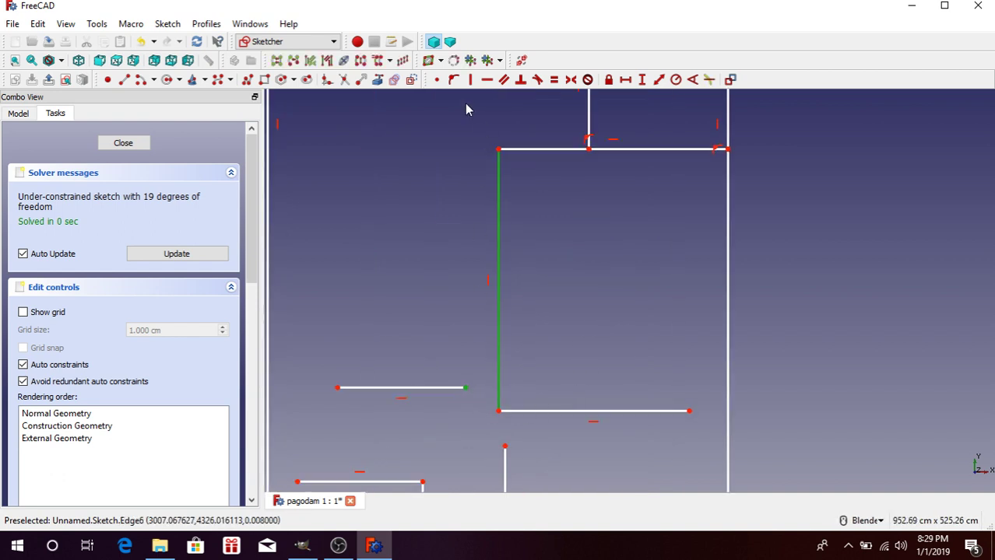
{"action": "left_click", "coordinate": [460, 84]}
{"action": "scroll", "coordinate": [526, 328], "scroll_direction": "down", "scroll_amount": 3}
{"action": "scroll", "coordinate": [519, 331], "scroll_direction": "up", "scroll_amount": 3}
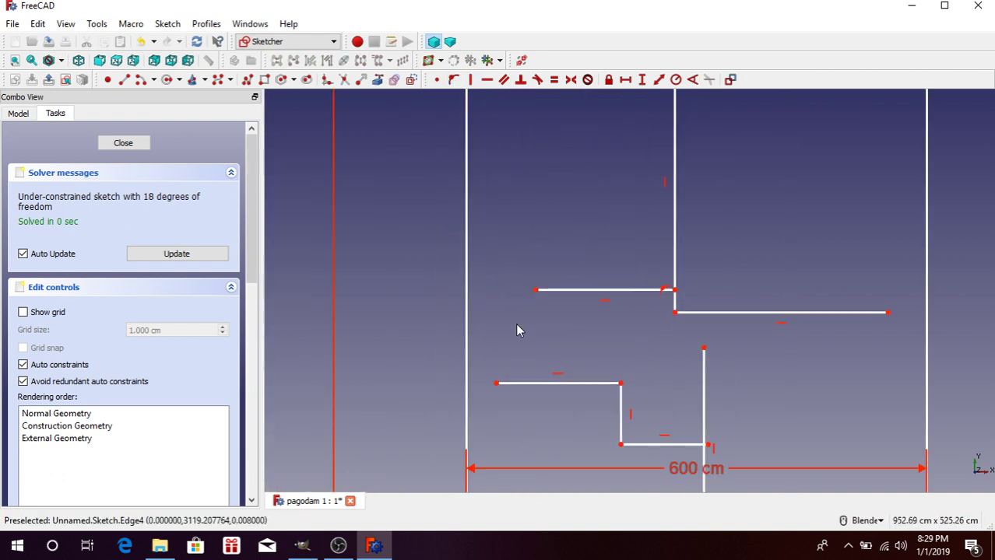
{"action": "left_click", "coordinate": [536, 291]}
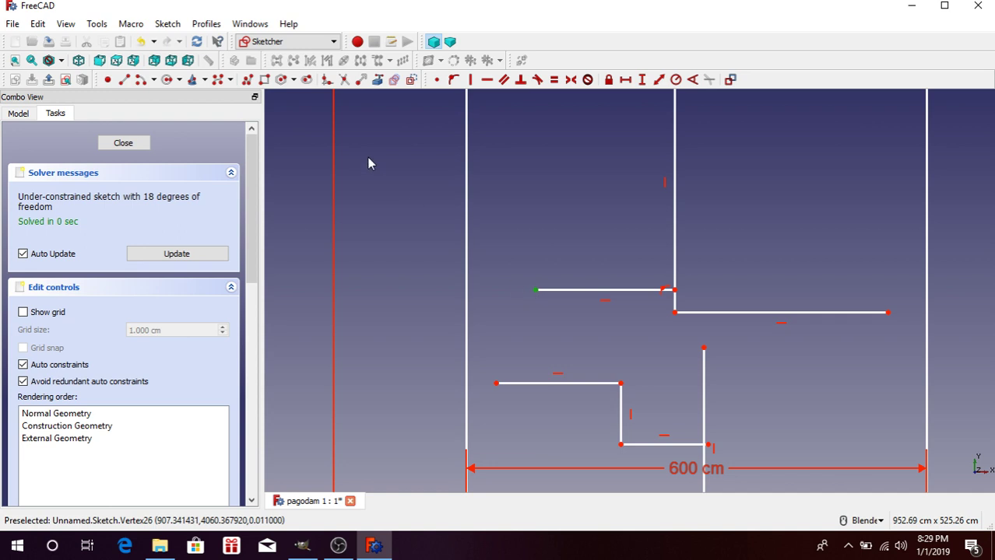
{"action": "left_click", "coordinate": [452, 84]}
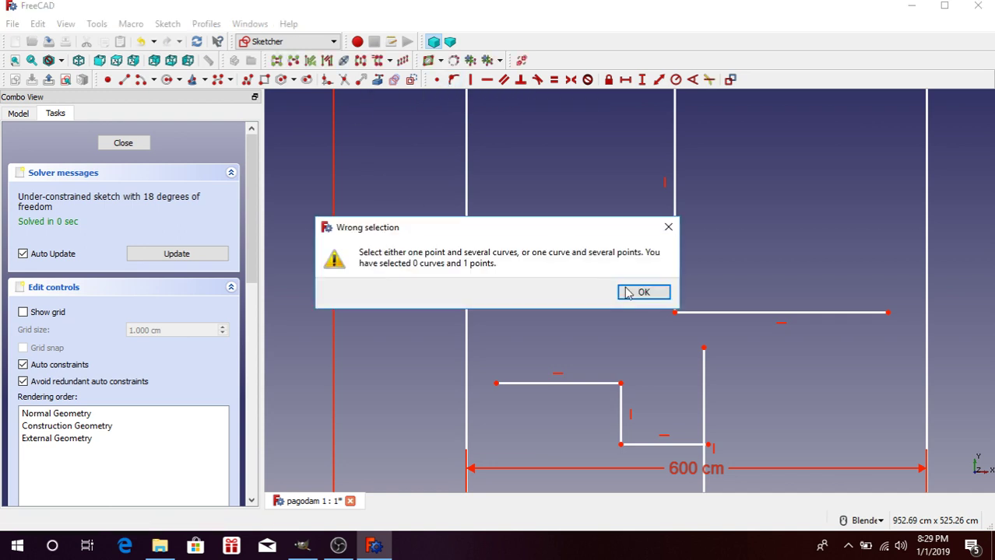
Dismiss the Wrong selection warning and fix the endpoint onto the left outer wall
{"action": "left_click", "coordinate": [668, 229]}
{"action": "left_click", "coordinate": [467, 250]}
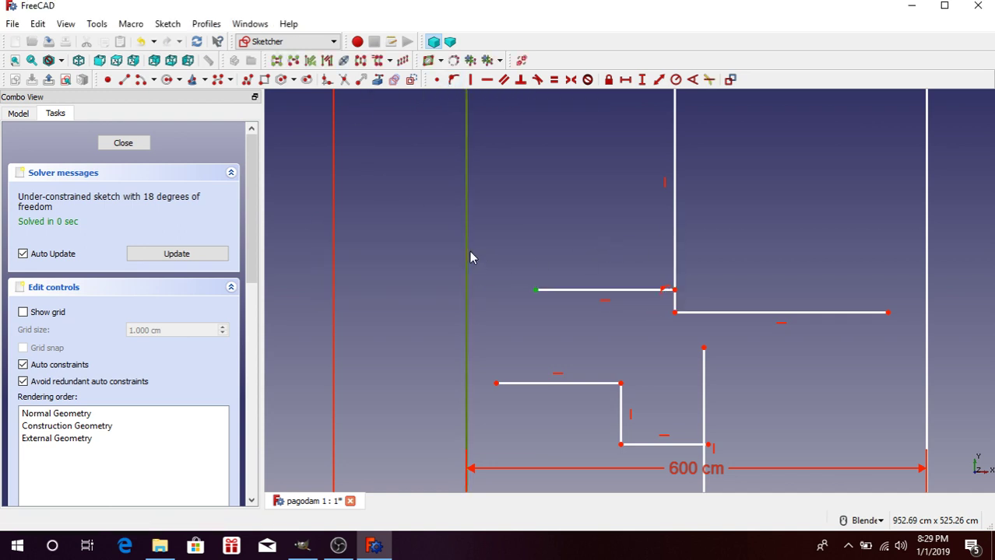
{"action": "left_click", "coordinate": [455, 83]}
{"action": "scroll", "coordinate": [666, 339], "scroll_direction": "down", "scroll_amount": 5}
{"action": "scroll", "coordinate": [656, 345], "scroll_direction": "down", "scroll_amount": 3}
{"action": "scroll", "coordinate": [656, 344], "scroll_direction": "down", "scroll_amount": 4}
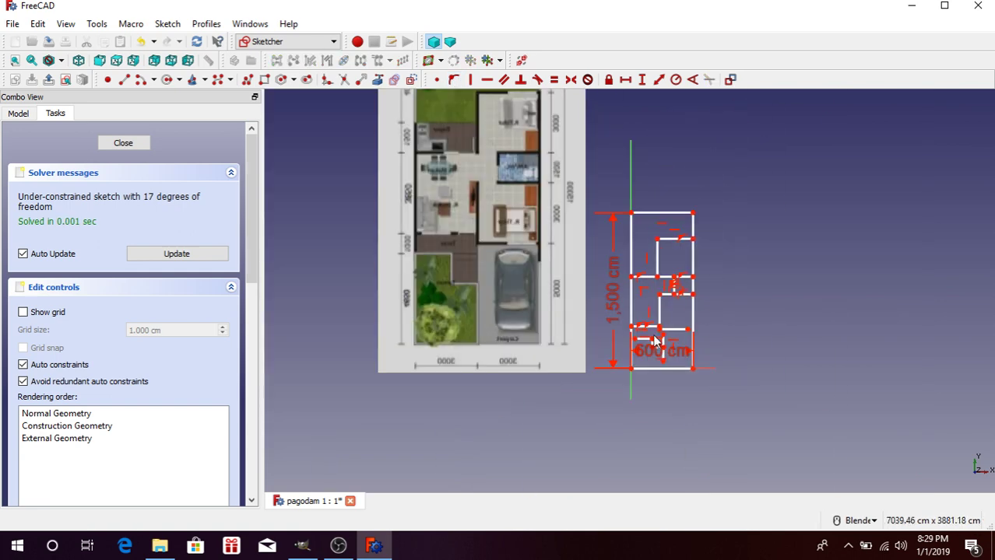
{"action": "scroll", "coordinate": [648, 322], "scroll_direction": "up", "scroll_amount": 9}
{"action": "scroll", "coordinate": [621, 312], "scroll_direction": "up", "scroll_amount": 5}
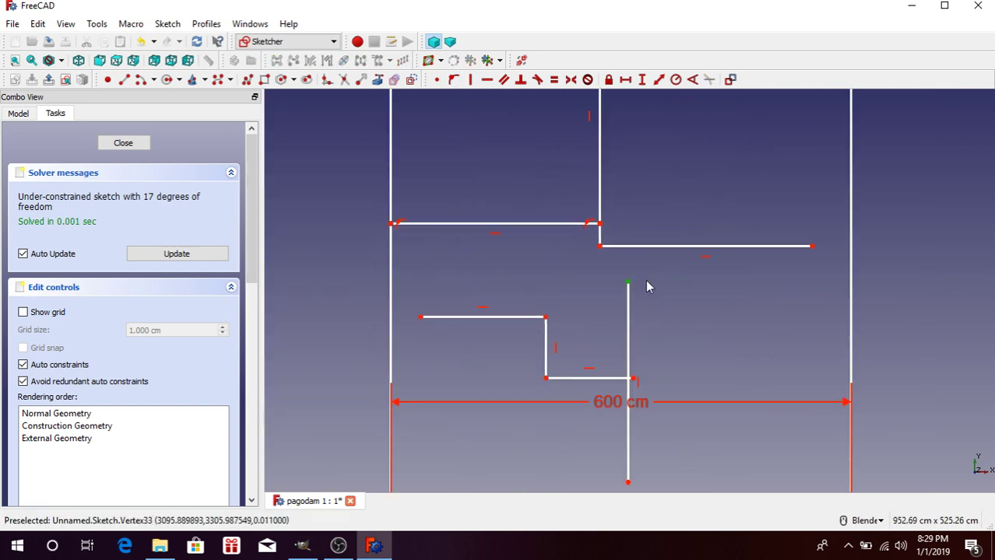
{"action": "scroll", "coordinate": [657, 311], "scroll_direction": "down", "scroll_amount": 5}
{"action": "scroll", "coordinate": [669, 331], "scroll_direction": "up", "scroll_amount": 2}
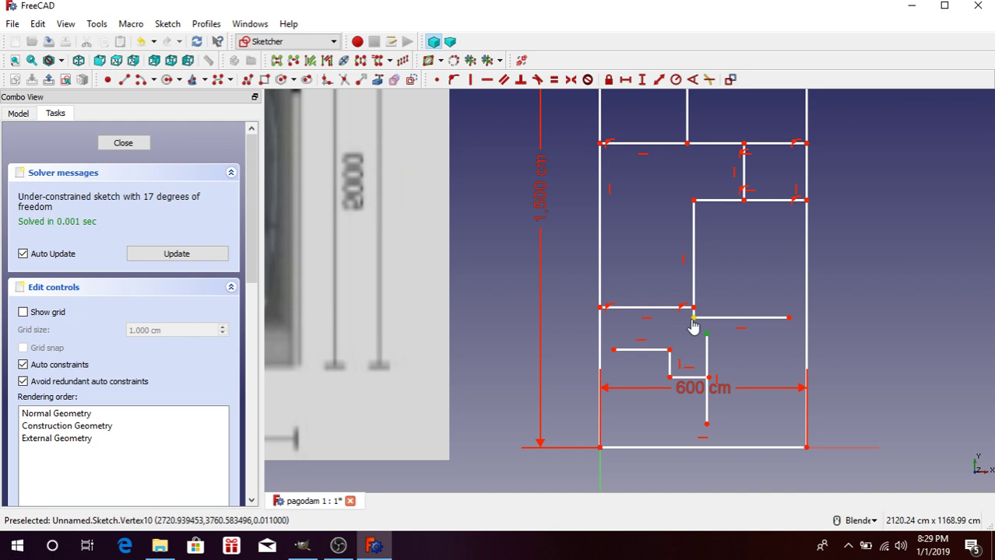
Pin endpoints onto the vertical interior wall and the bottom outer wall
{"action": "left_click", "coordinate": [437, 80]}
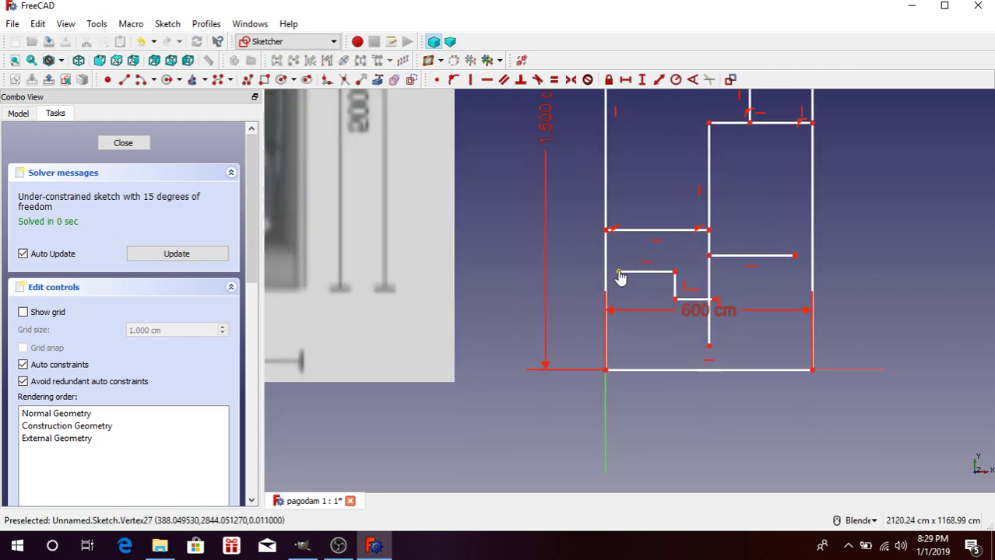
{"action": "left_click", "coordinate": [453, 79]}
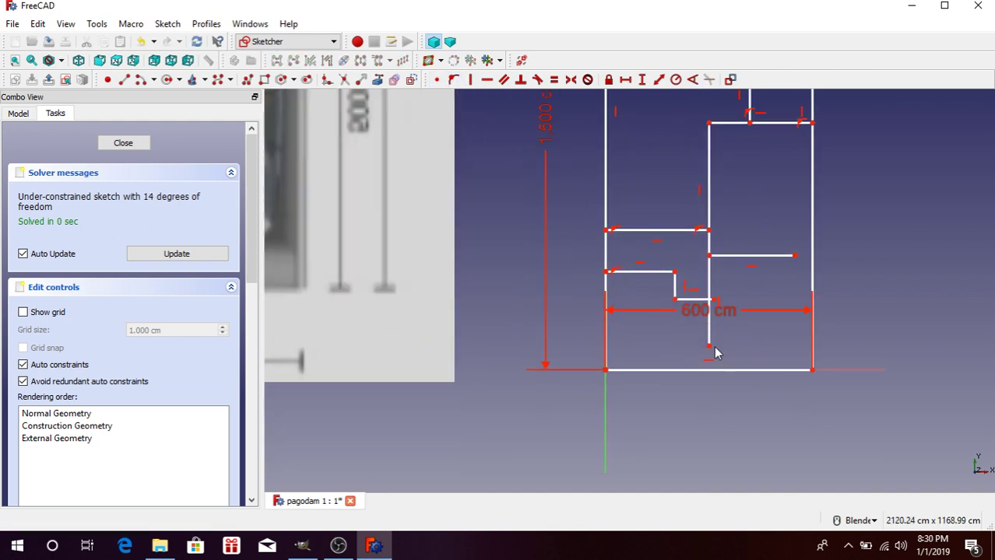
{"action": "left_click", "coordinate": [709, 345]}
{"action": "left_click", "coordinate": [714, 370]}
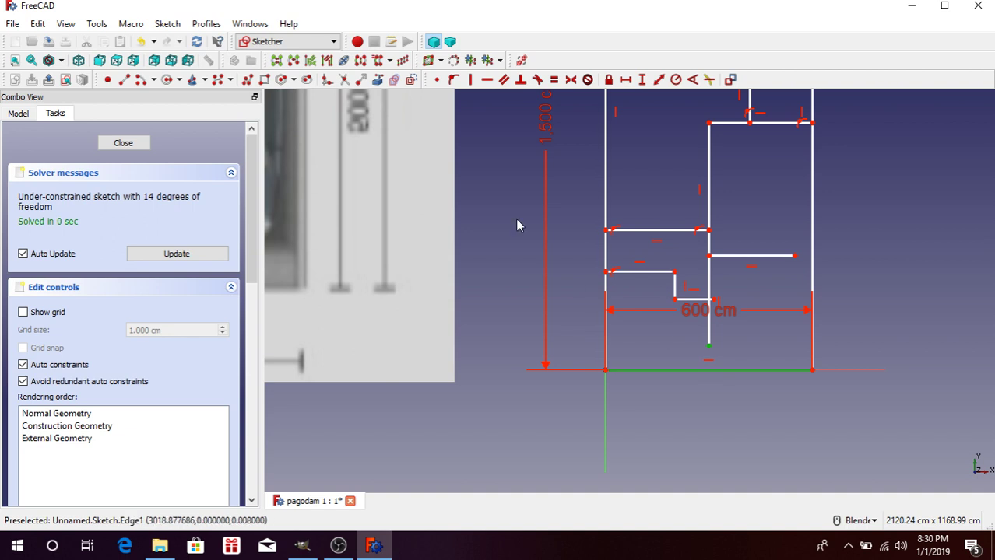
{"action": "left_click", "coordinate": [454, 80]}
Pin another endpoint onto the vertical wall and one onto the right outer wall
{"action": "scroll", "coordinate": [746, 328], "scroll_direction": "up", "scroll_amount": 4}
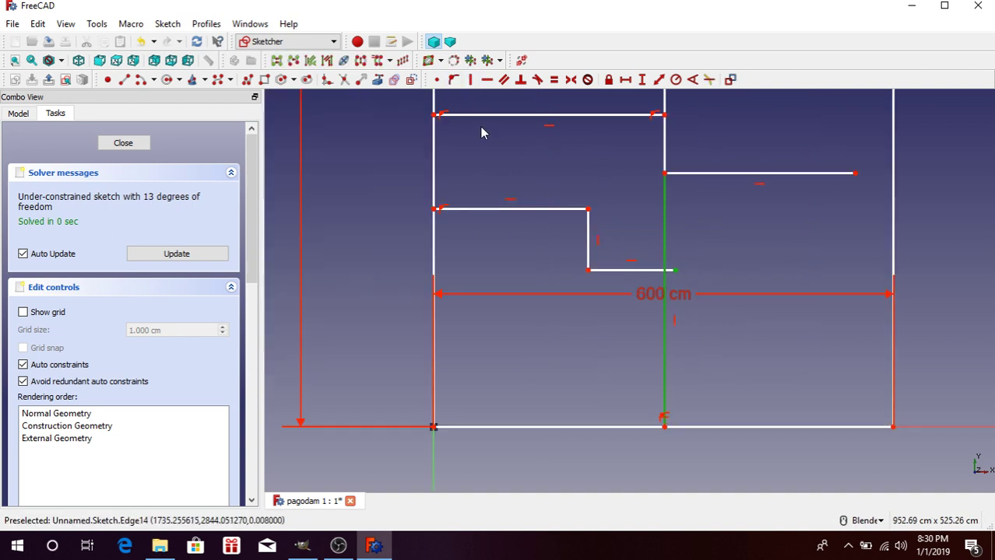
{"action": "left_click", "coordinate": [454, 79]}
{"action": "scroll", "coordinate": [628, 311], "scroll_direction": "down", "scroll_amount": 3}
{"action": "scroll", "coordinate": [732, 230], "scroll_direction": "up", "scroll_amount": 3}
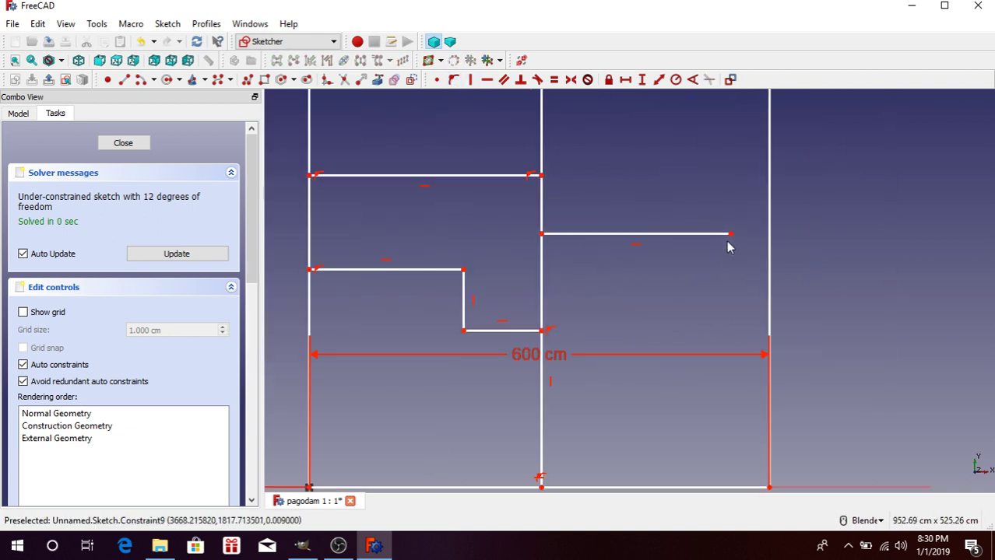
{"action": "left_click", "coordinate": [768, 235]}
{"action": "left_click", "coordinate": [453, 80]}
Select the interior wall's corner on the right outer wall
{"action": "scroll", "coordinate": [689, 382], "scroll_direction": "down", "scroll_amount": 3}
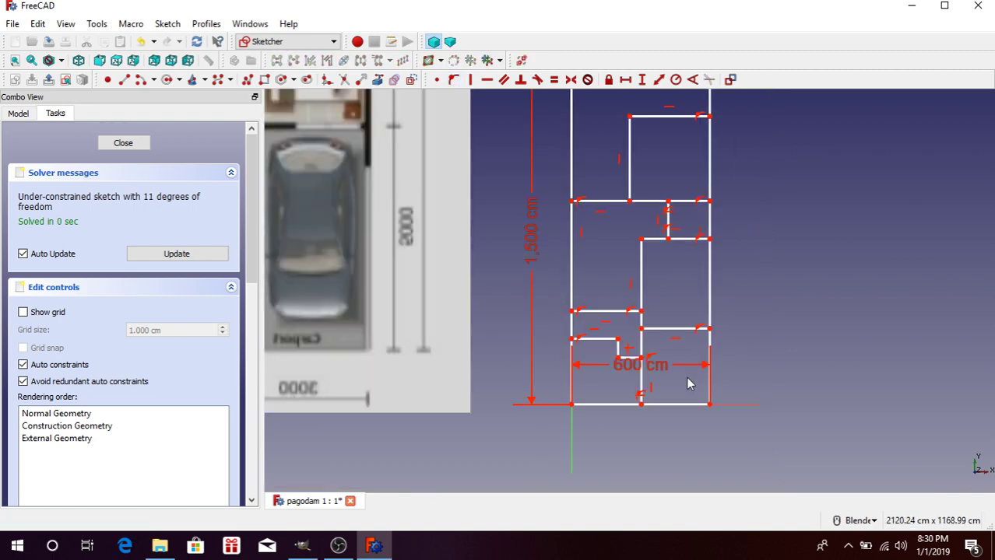
{"action": "scroll", "coordinate": [675, 267], "scroll_direction": "up", "scroll_amount": 3}
{"action": "scroll", "coordinate": [674, 245], "scroll_direction": "down", "scroll_amount": 3}
{"action": "scroll", "coordinate": [658, 265], "scroll_direction": "up", "scroll_amount": 2}
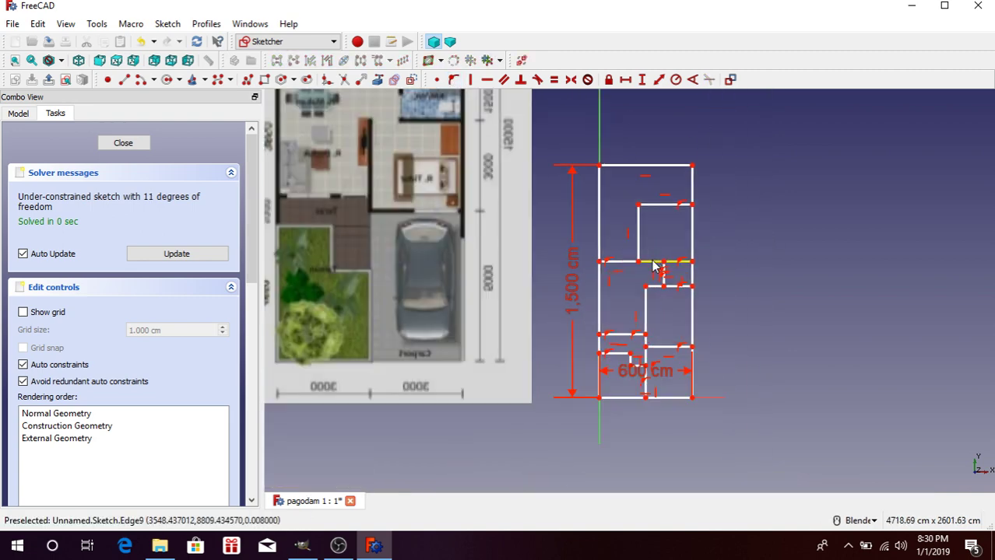
{"action": "scroll", "coordinate": [601, 153], "scroll_direction": "down", "scroll_amount": 3}
{"action": "scroll", "coordinate": [574, 175], "scroll_direction": "down", "scroll_amount": 1}
{"action": "scroll", "coordinate": [570, 171], "scroll_direction": "up", "scroll_amount": 5}
{"action": "scroll", "coordinate": [607, 234], "scroll_direction": "down", "scroll_amount": 5}
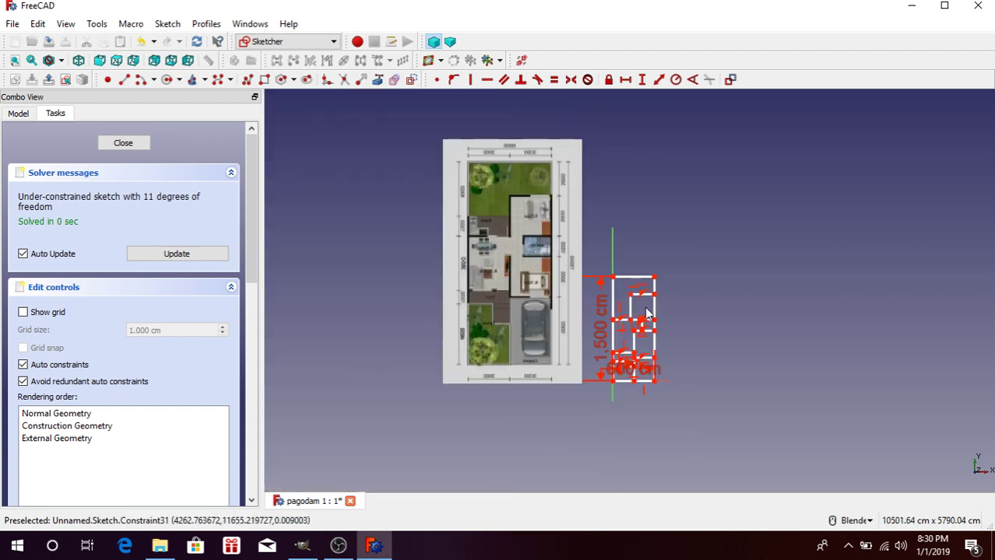
{"action": "scroll", "coordinate": [646, 311], "scroll_direction": "up", "scroll_amount": 5}
{"action": "left_click", "coordinate": [682, 304]}
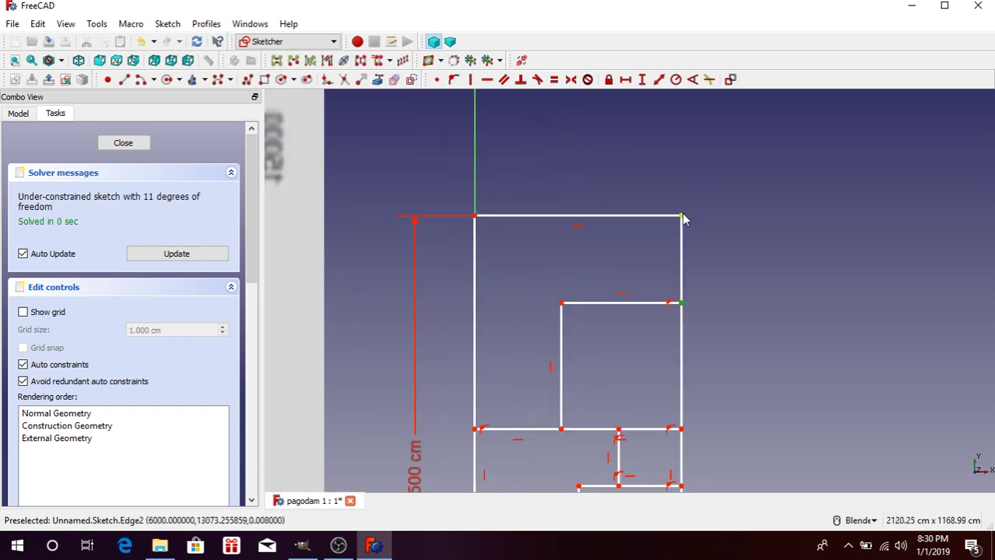
Constrain the vertical distance from the top-right outline corner to 300 cm
{"action": "left_click", "coordinate": [682, 217]}
{"action": "left_click", "coordinate": [641, 79]}
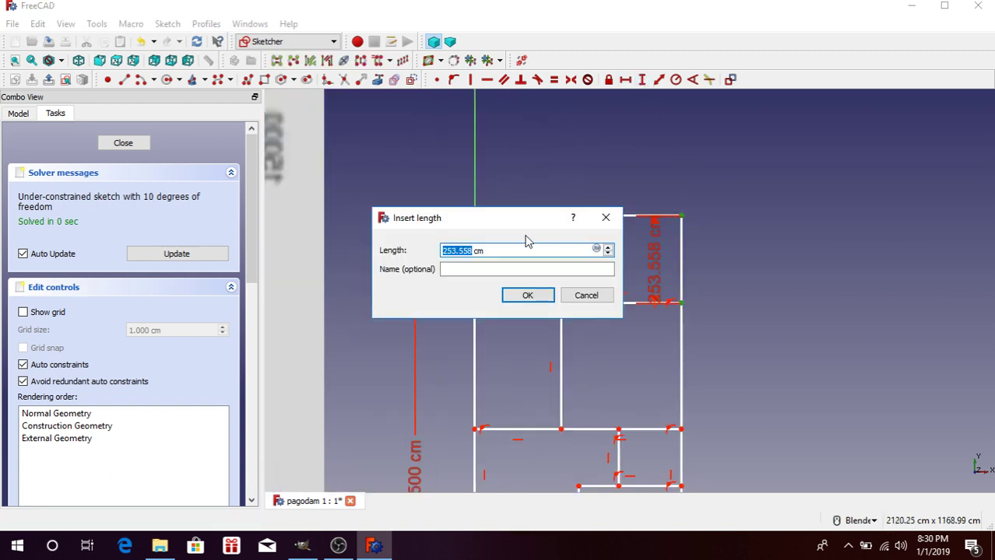
{"action": "type", "text": "0"}
{"action": "left_click", "coordinate": [526, 296]}
{"action": "scroll", "coordinate": [667, 311], "scroll_direction": "down", "scroll_amount": 4}
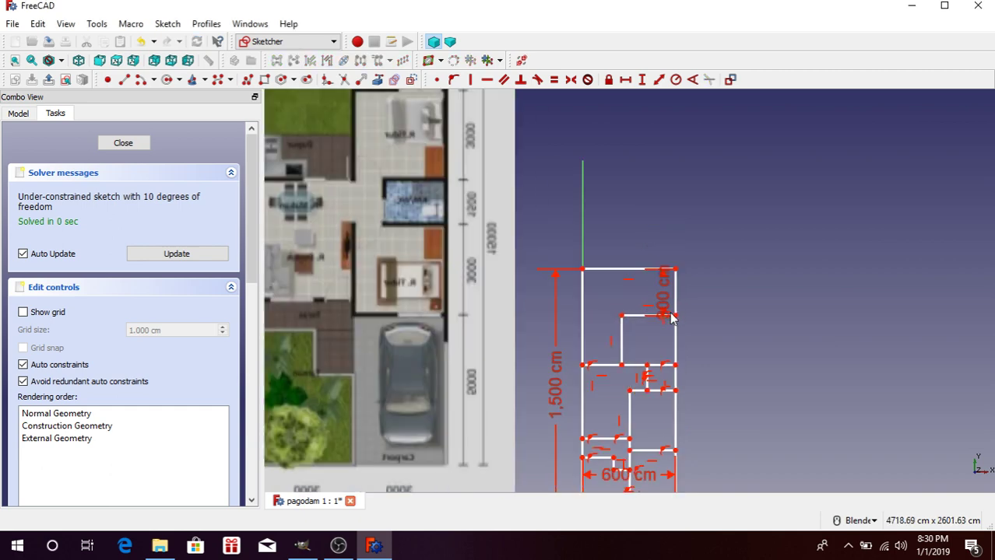
{"action": "scroll", "coordinate": [770, 292], "scroll_direction": "down", "scroll_amount": 4}
{"action": "scroll", "coordinate": [619, 181], "scroll_direction": "up", "scroll_amount": 4}
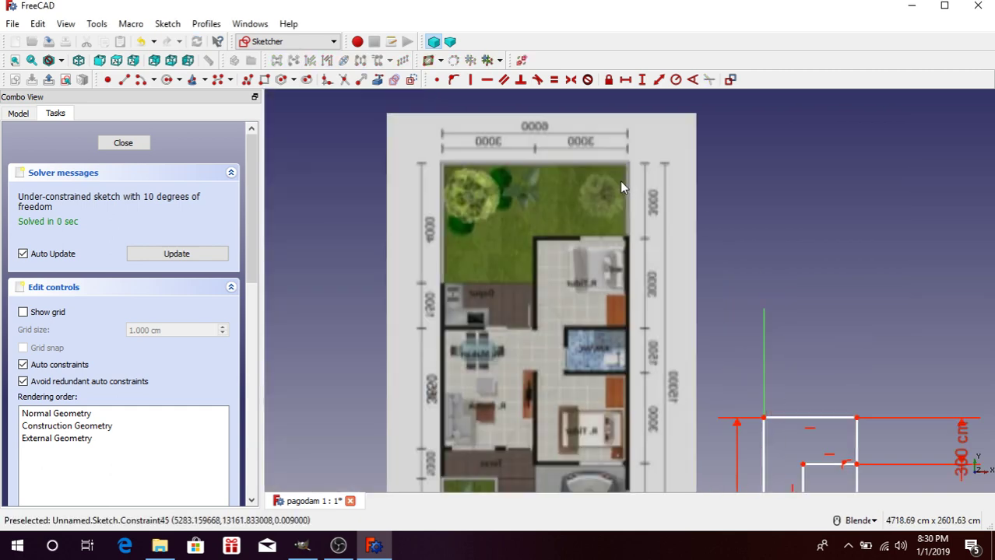
{"action": "scroll", "coordinate": [633, 219], "scroll_direction": "down", "scroll_amount": 3}
{"action": "scroll", "coordinate": [730, 361], "scroll_direction": "up", "scroll_amount": 3}
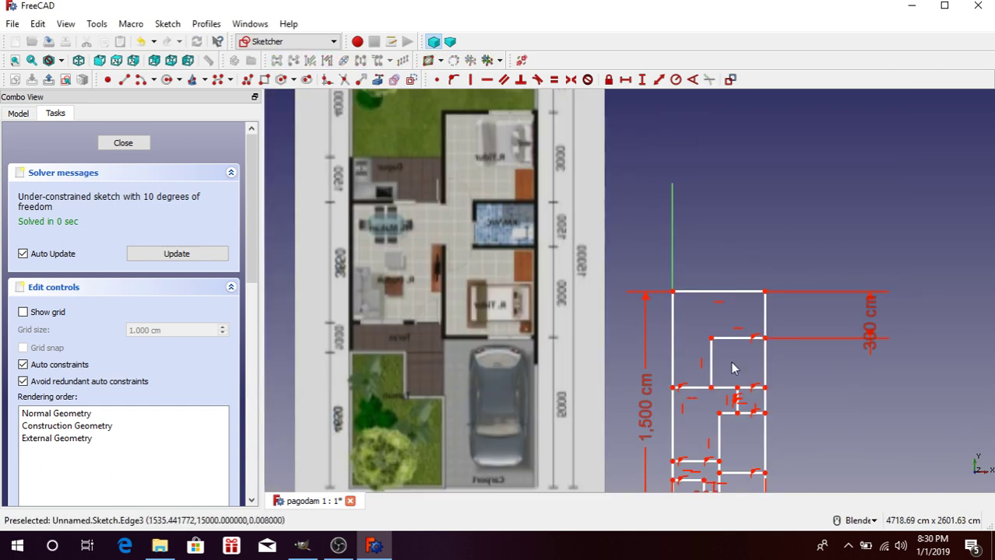
{"action": "scroll", "coordinate": [725, 335], "scroll_direction": "up", "scroll_amount": 3}
Dimension the upper interior wall's horizontal length as 300 cm
{"action": "left_click", "coordinate": [726, 331]}
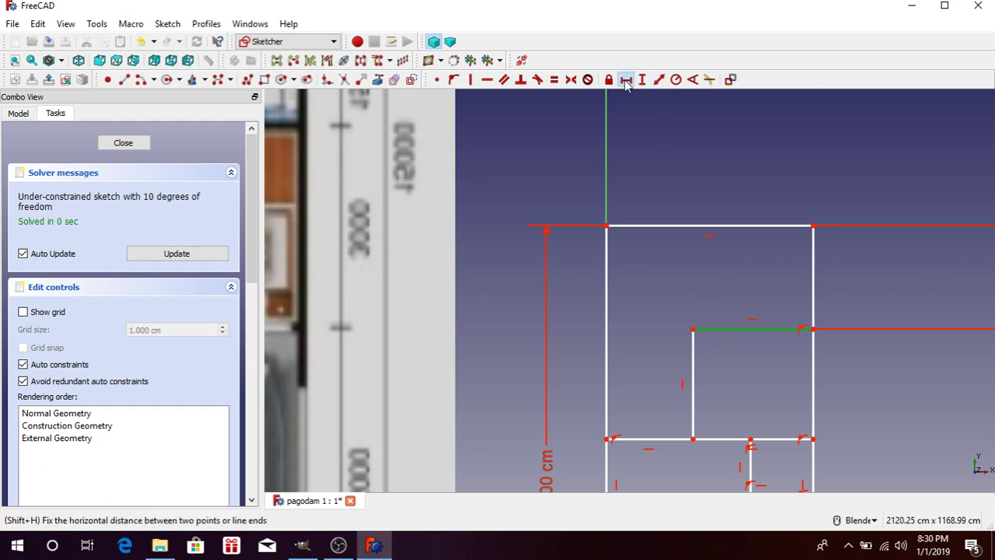
{"action": "left_click", "coordinate": [625, 80]}
{"action": "type", "text": "300"}
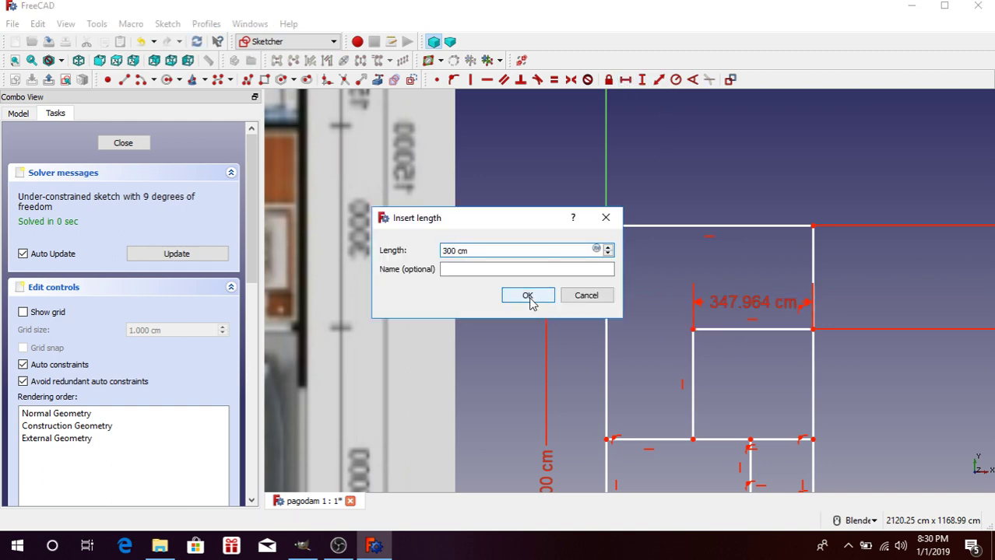
{"action": "left_click", "coordinate": [527, 295]}
{"action": "scroll", "coordinate": [682, 237], "scroll_direction": "down", "scroll_amount": 2}
{"action": "scroll", "coordinate": [700, 311], "scroll_direction": "down", "scroll_amount": 2}
{"action": "scroll", "coordinate": [728, 359], "scroll_direction": "up", "scroll_amount": 5}
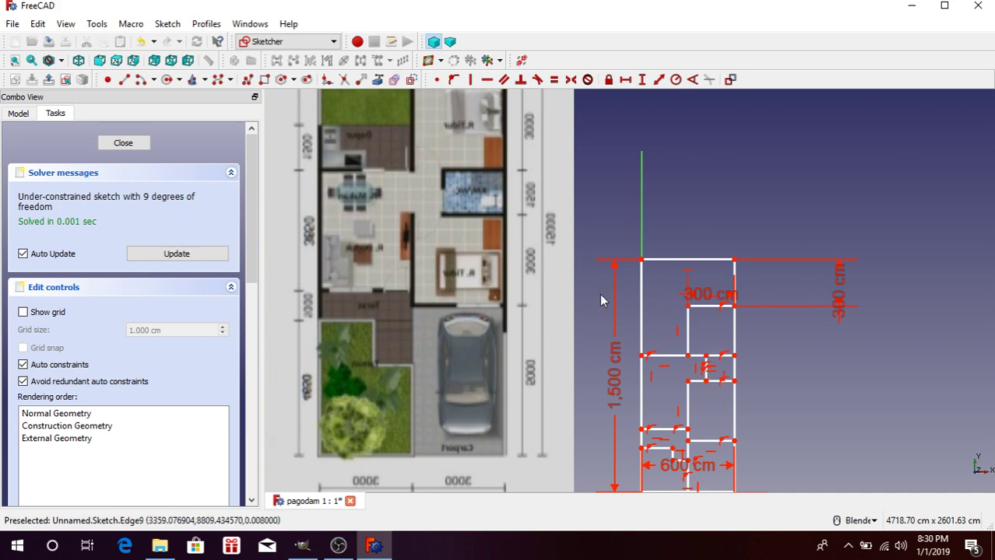
{"action": "scroll", "coordinate": [623, 312], "scroll_direction": "down", "scroll_amount": 2}
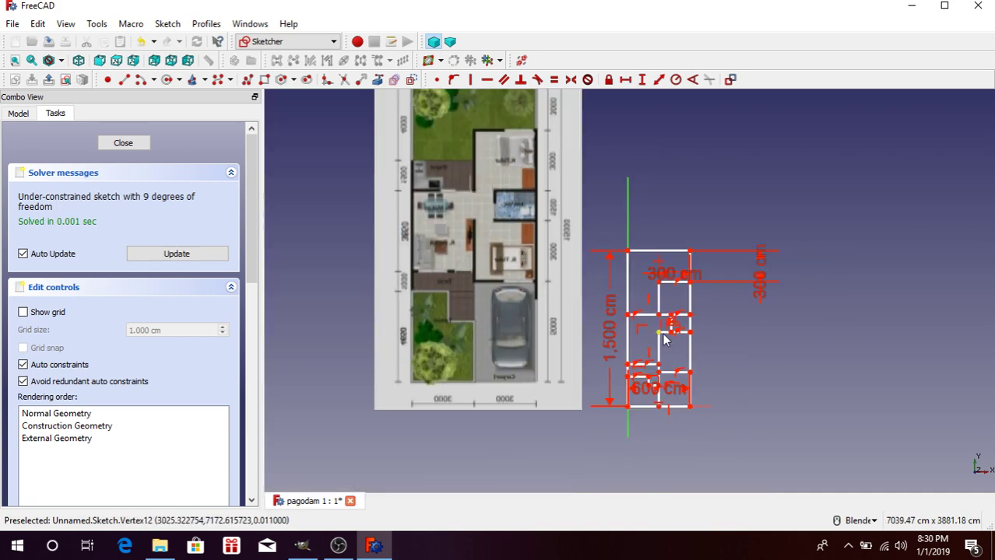
{"action": "scroll", "coordinate": [695, 368], "scroll_direction": "up", "scroll_amount": 4}
{"action": "scroll", "coordinate": [693, 361], "scroll_direction": "up", "scroll_amount": 1}
{"action": "scroll", "coordinate": [678, 309], "scroll_direction": "up", "scroll_amount": 2}
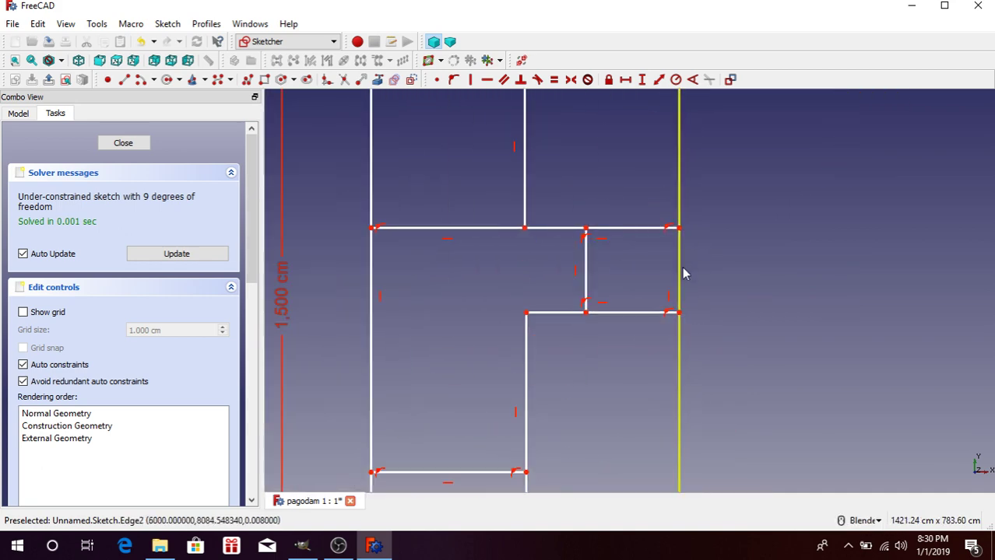
Fix the right wall segment of the small room at 150 cm tall
{"action": "left_click", "coordinate": [680, 313]}
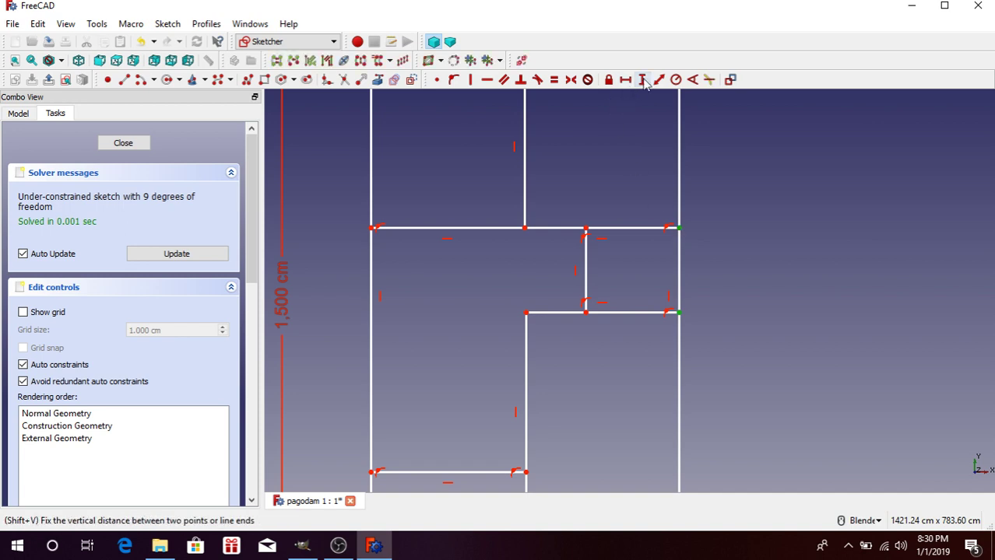
{"action": "left_click", "coordinate": [642, 80]}
{"action": "type", "text": "0"}
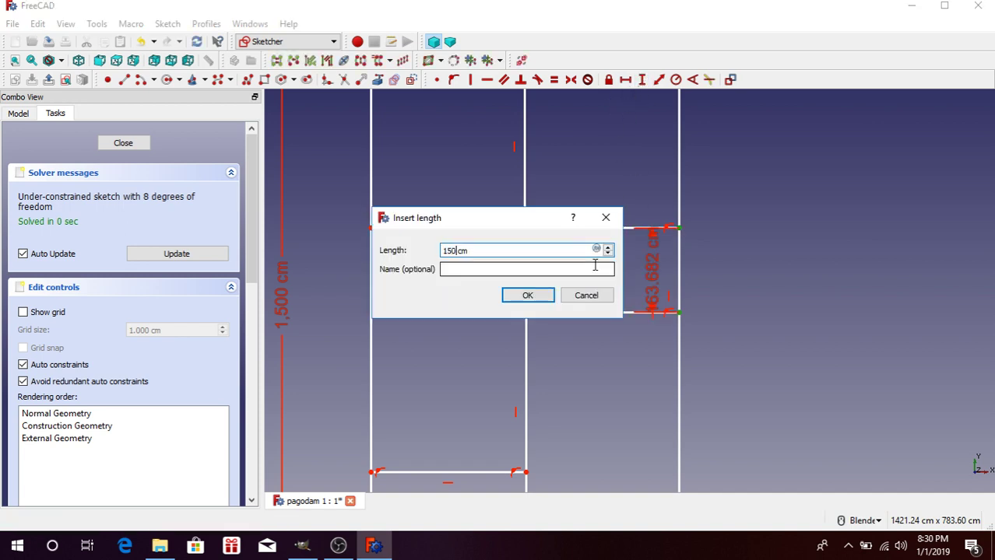
{"action": "left_click", "coordinate": [536, 295]}
{"action": "scroll", "coordinate": [588, 327], "scroll_direction": "down", "scroll_amount": 3}
{"action": "scroll", "coordinate": [545, 330], "scroll_direction": "up", "scroll_amount": 4}
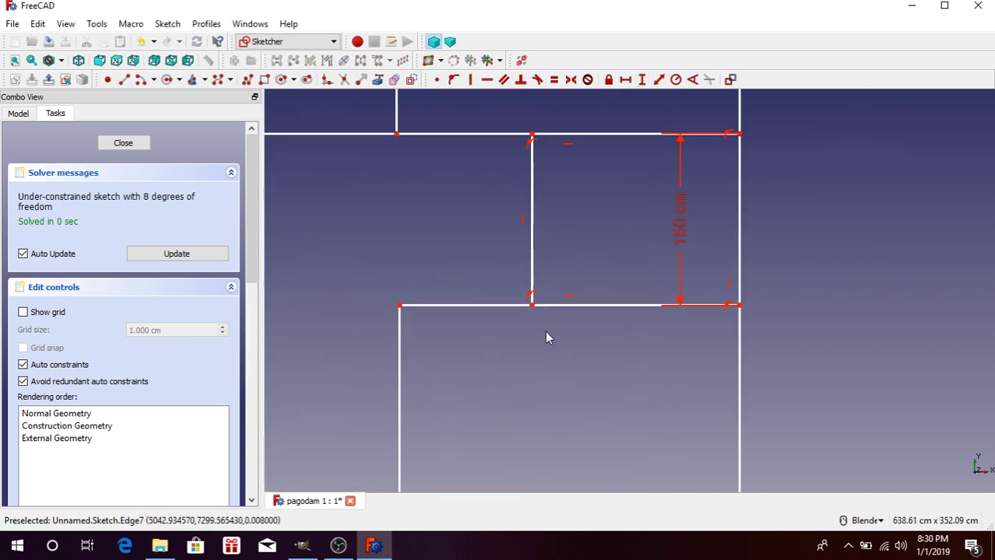
{"action": "scroll", "coordinate": [545, 330], "scroll_direction": "down", "scroll_amount": 1}
{"action": "scroll", "coordinate": [544, 305], "scroll_direction": "down", "scroll_amount": 1}
{"action": "scroll", "coordinate": [545, 241], "scroll_direction": "up", "scroll_amount": 1}
Set the horizontal distance from the room's upper-left corner to the outer wall to 200 cm
{"action": "left_click", "coordinate": [533, 238]}
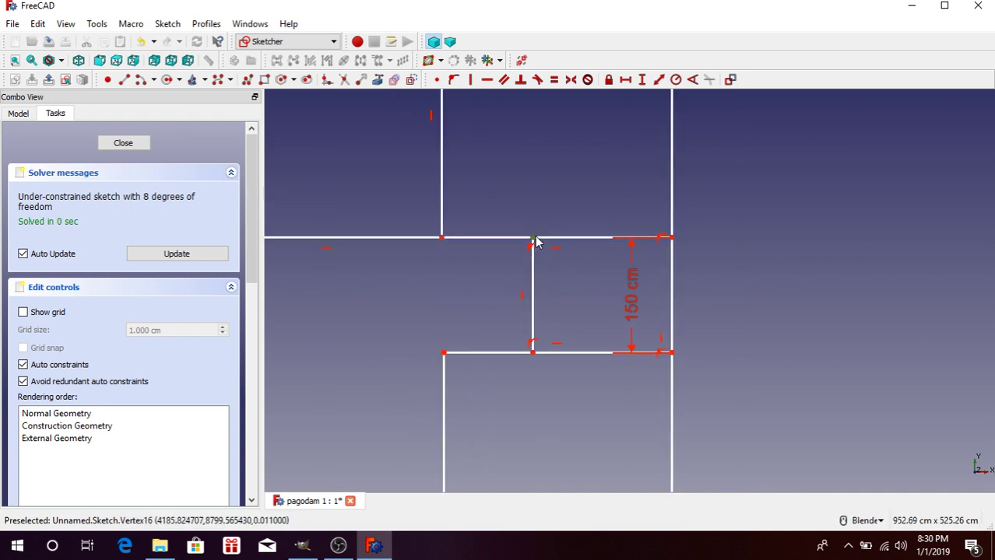
{"action": "left_click", "coordinate": [626, 79]}
{"action": "type", "text": "2"}
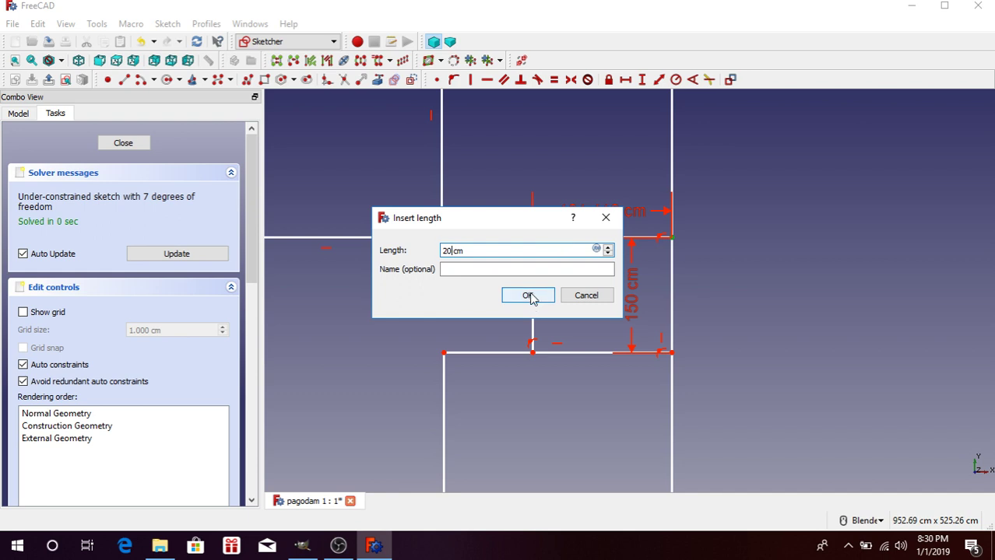
{"action": "type", "text": "0"}
{"action": "left_click", "coordinate": [528, 295]}
{"action": "scroll", "coordinate": [541, 281], "scroll_direction": "up", "scroll_amount": 2}
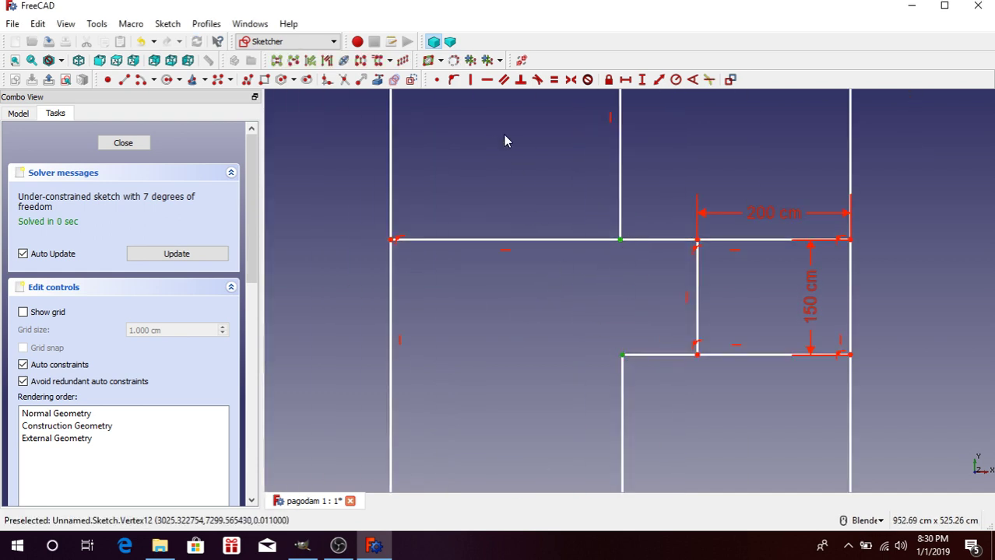
Constrain the short vertical interior wall segment to 50 cm
{"action": "scroll", "coordinate": [636, 244], "scroll_direction": "down", "scroll_amount": 4}
{"action": "scroll", "coordinate": [643, 282], "scroll_direction": "down", "scroll_amount": 2}
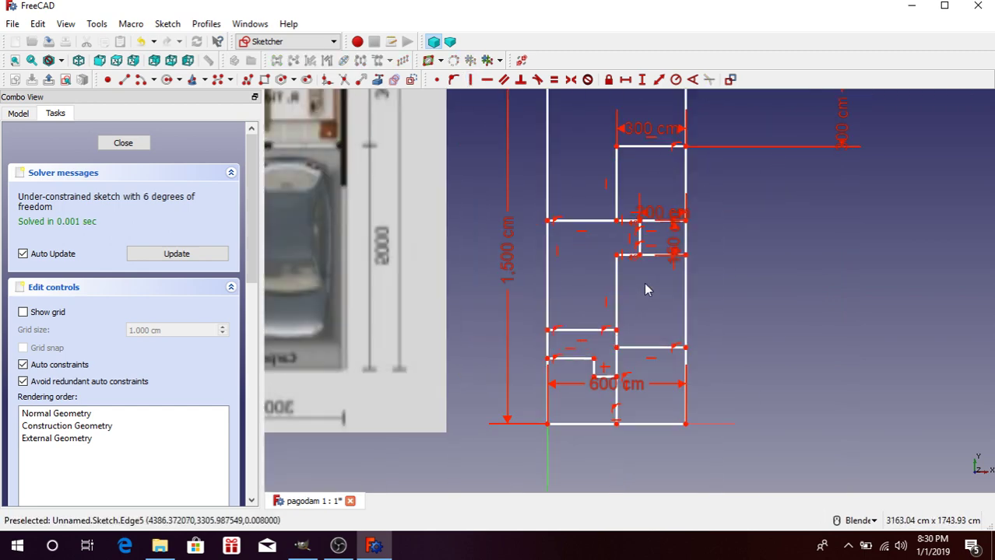
{"action": "scroll", "coordinate": [650, 297], "scroll_direction": "down", "scroll_amount": 2}
{"action": "scroll", "coordinate": [491, 218], "scroll_direction": "up", "scroll_amount": 4}
{"action": "scroll", "coordinate": [495, 226], "scroll_direction": "down", "scroll_amount": 4}
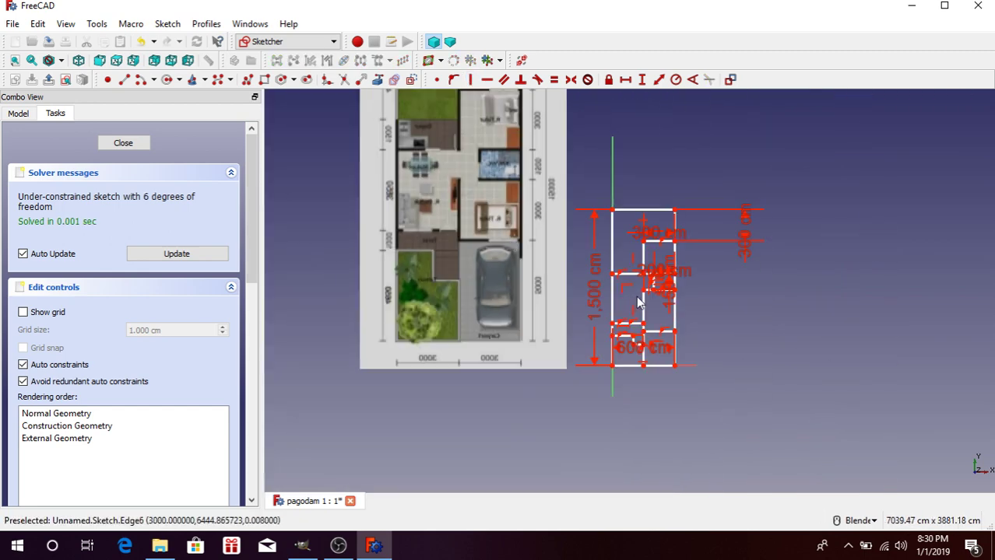
{"action": "scroll", "coordinate": [639, 292], "scroll_direction": "up", "scroll_amount": 6}
{"action": "scroll", "coordinate": [724, 391], "scroll_direction": "down", "scroll_amount": 5}
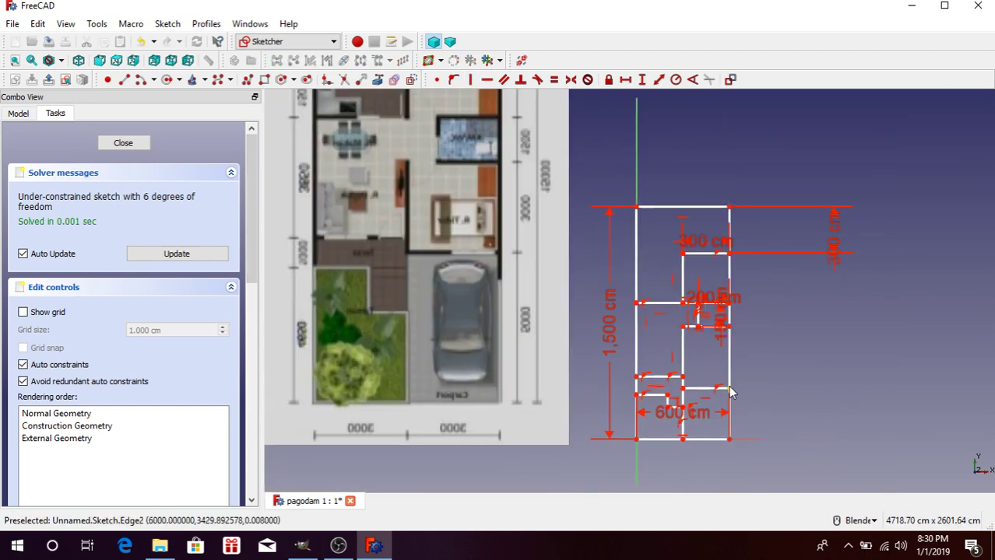
{"action": "scroll", "coordinate": [710, 389], "scroll_direction": "down", "scroll_amount": 3}
{"action": "scroll", "coordinate": [700, 389], "scroll_direction": "up", "scroll_amount": 4}
{"action": "scroll", "coordinate": [701, 389], "scroll_direction": "up", "scroll_amount": 2}
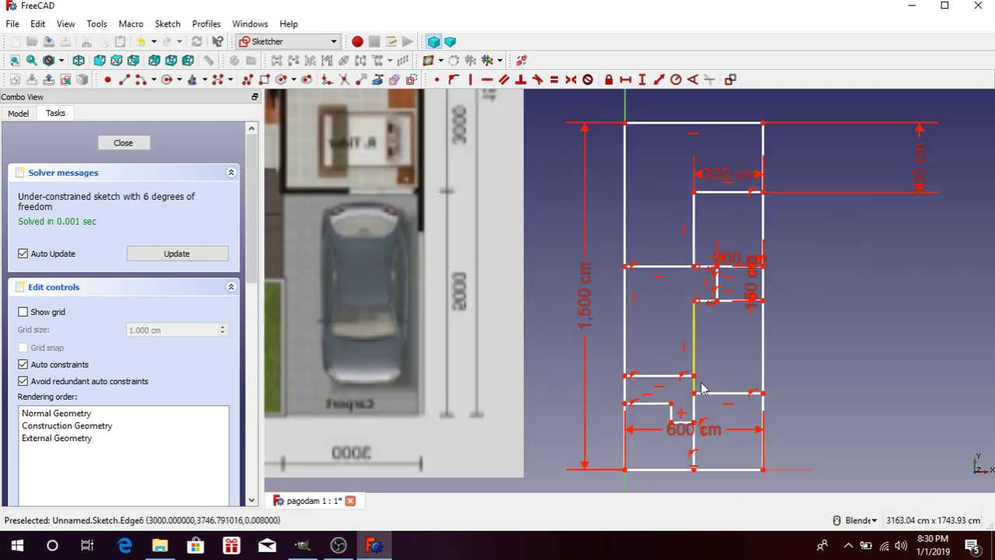
{"action": "scroll", "coordinate": [699, 389], "scroll_direction": "down", "scroll_amount": 2}
{"action": "scroll", "coordinate": [697, 390], "scroll_direction": "down", "scroll_amount": 2}
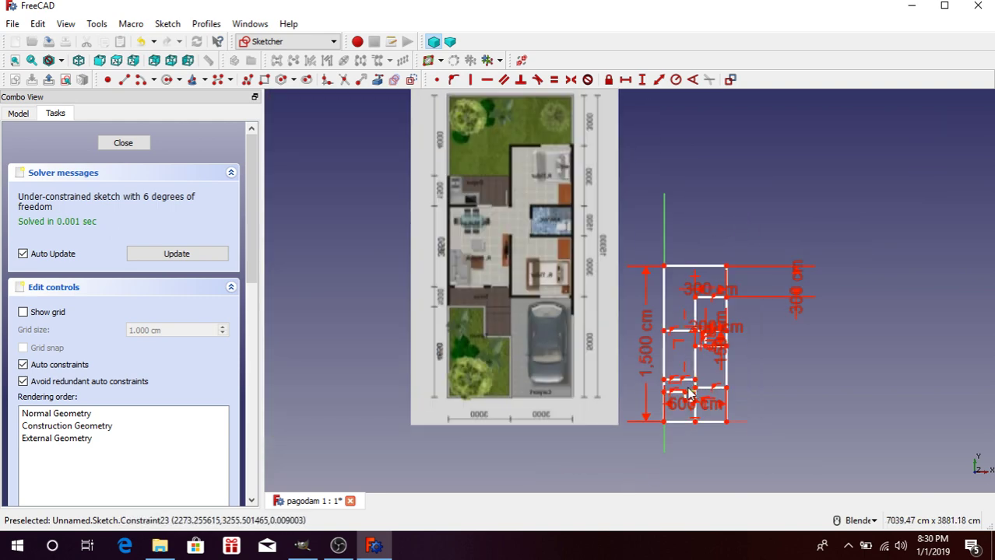
{"action": "scroll", "coordinate": [697, 389], "scroll_direction": "up", "scroll_amount": 5}
{"action": "scroll", "coordinate": [716, 383], "scroll_direction": "up", "scroll_amount": 1}
{"action": "left_click", "coordinate": [741, 357]}
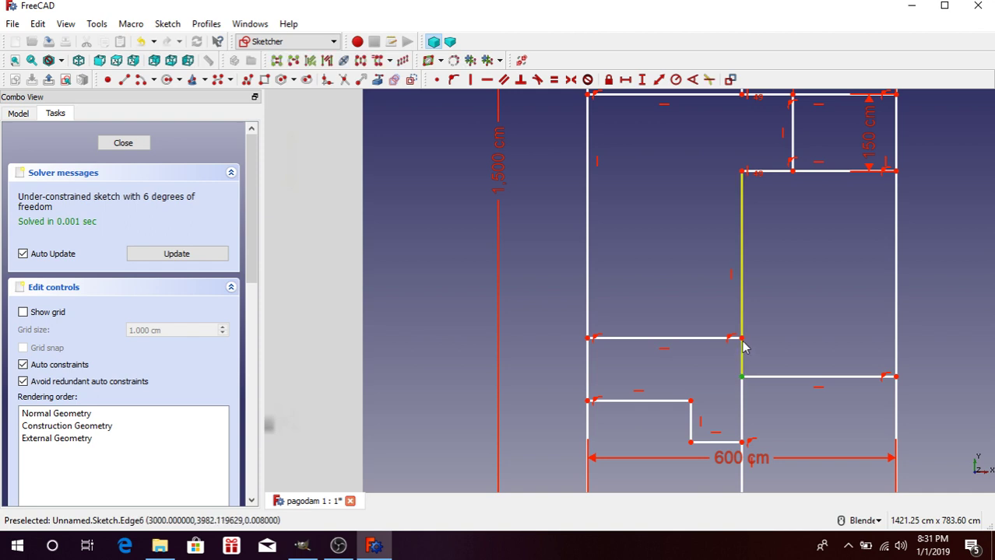
{"action": "left_click", "coordinate": [642, 80]}
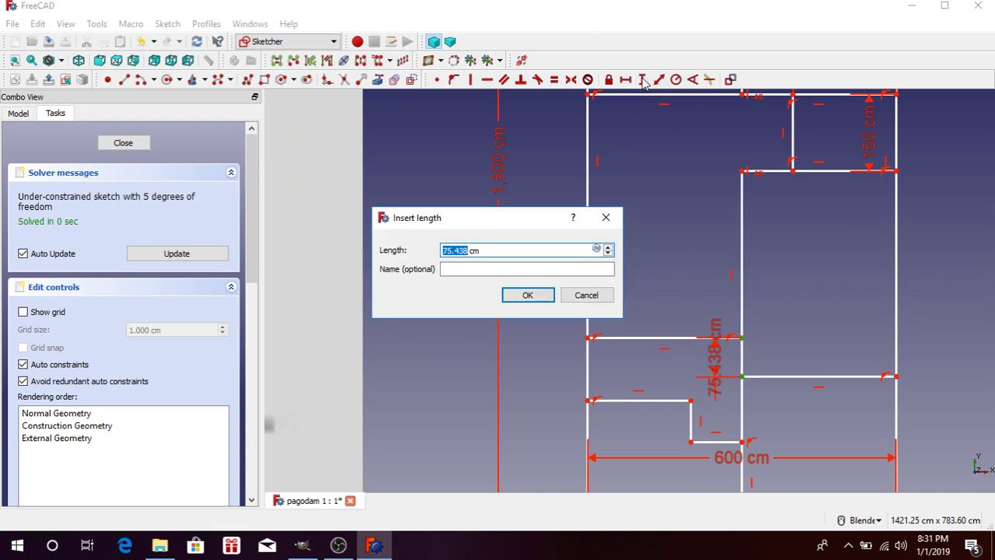
{"action": "left_click", "coordinate": [547, 290]}
Set the vertical distance between the left interior corners to 100 cm
{"action": "scroll", "coordinate": [610, 296], "scroll_direction": "up", "scroll_amount": 2}
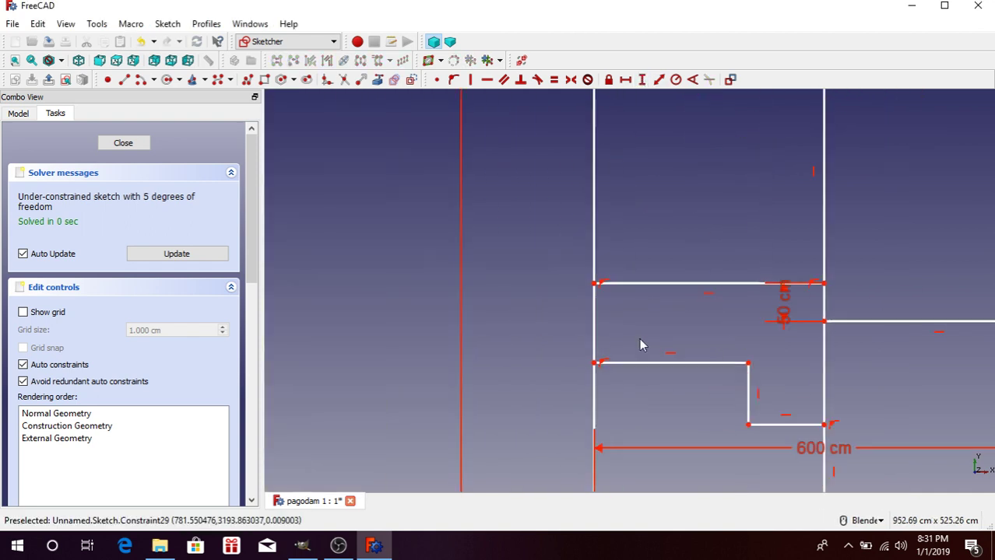
{"action": "left_click", "coordinate": [595, 363]}
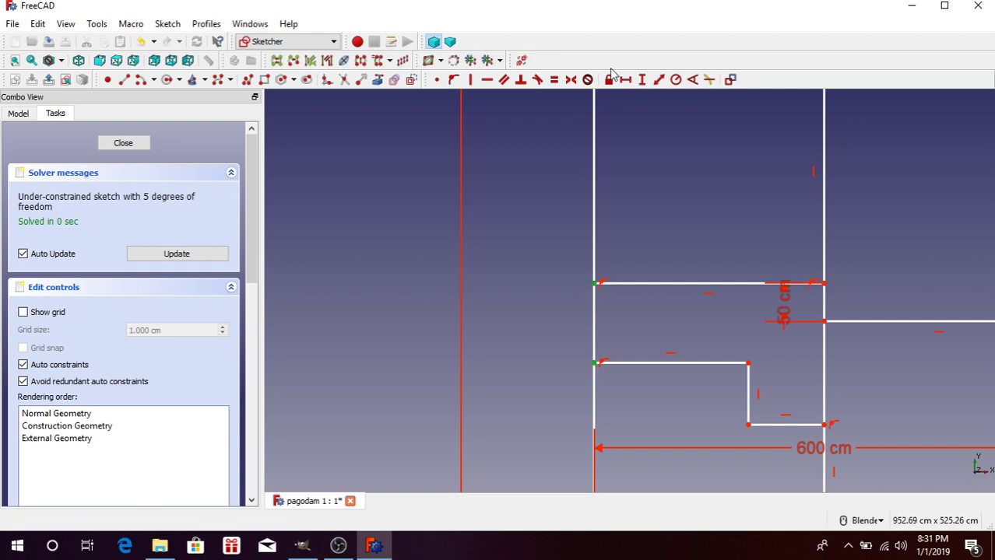
{"action": "left_click", "coordinate": [642, 79]}
{"action": "type", "text": "00"}
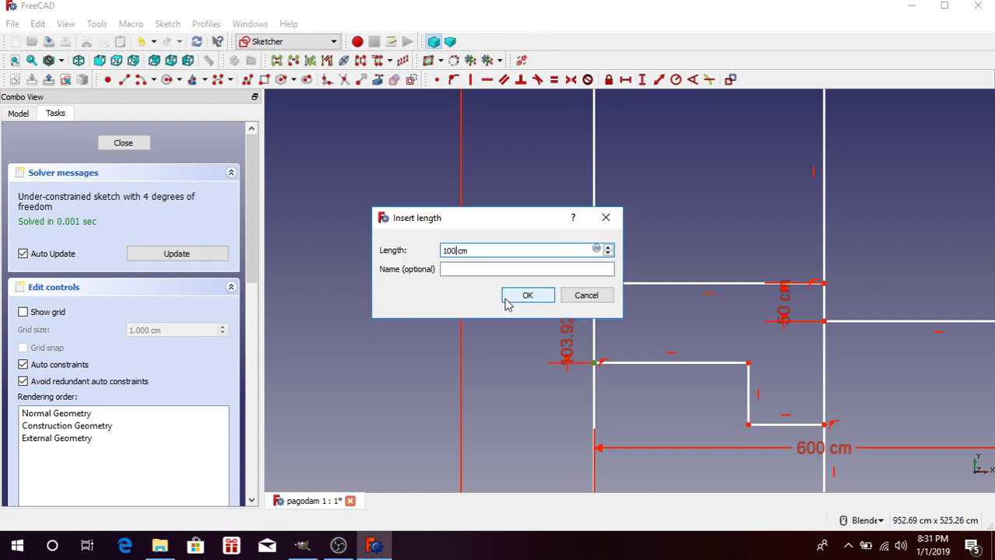
{"action": "left_click", "coordinate": [527, 295]}
Give the lower right wall a 500 cm vertical dimension
{"action": "scroll", "coordinate": [663, 298], "scroll_direction": "down", "scroll_amount": 2}
{"action": "scroll", "coordinate": [667, 333], "scroll_direction": "down", "scroll_amount": 2}
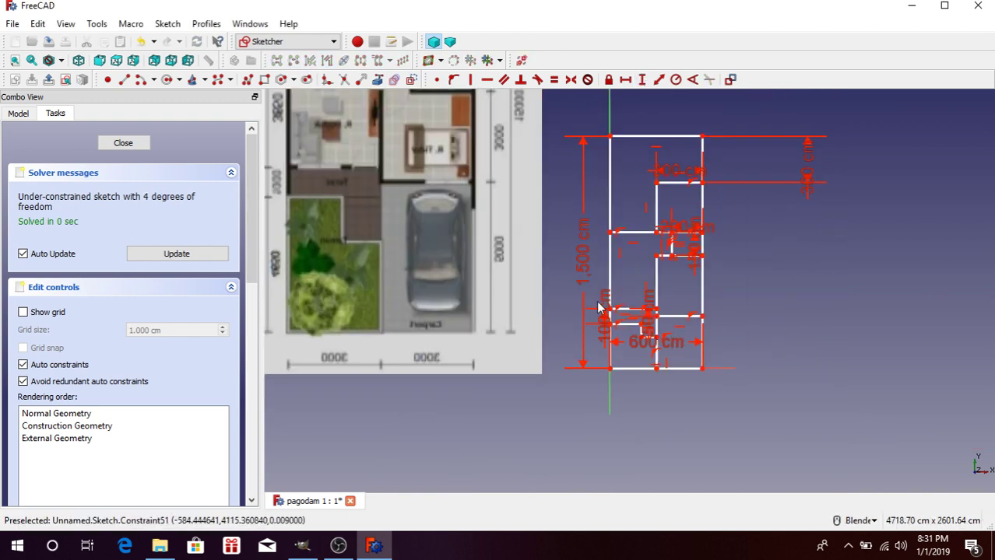
{"action": "scroll", "coordinate": [693, 335], "scroll_direction": "down", "scroll_amount": 1}
{"action": "scroll", "coordinate": [731, 337], "scroll_direction": "up", "scroll_amount": 2}
{"action": "scroll", "coordinate": [729, 340], "scroll_direction": "up", "scroll_amount": 1}
{"action": "scroll", "coordinate": [728, 336], "scroll_direction": "down", "scroll_amount": 2}
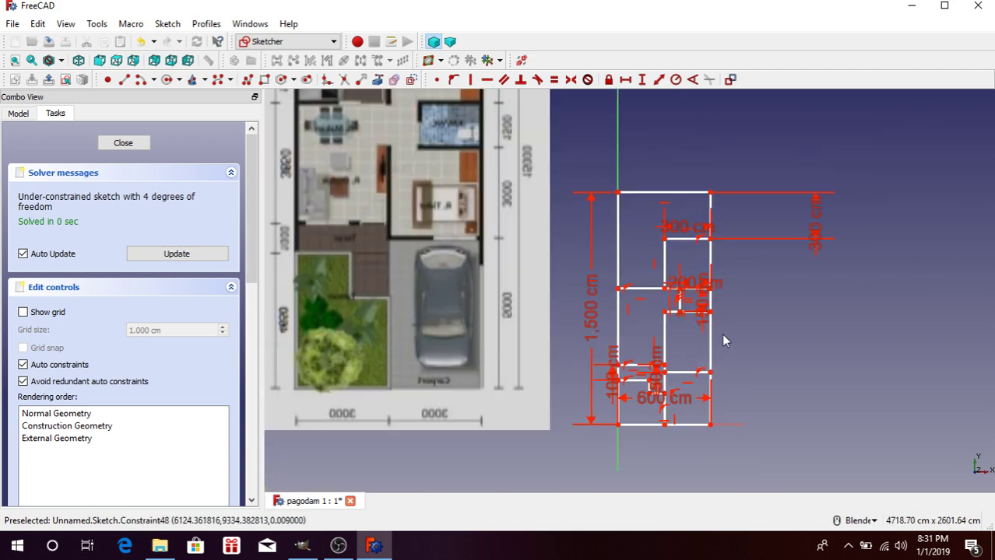
{"action": "scroll", "coordinate": [710, 366], "scroll_direction": "up", "scroll_amount": 2}
{"action": "scroll", "coordinate": [718, 378], "scroll_direction": "up", "scroll_amount": 1}
{"action": "scroll", "coordinate": [714, 366], "scroll_direction": "down", "scroll_amount": 4}
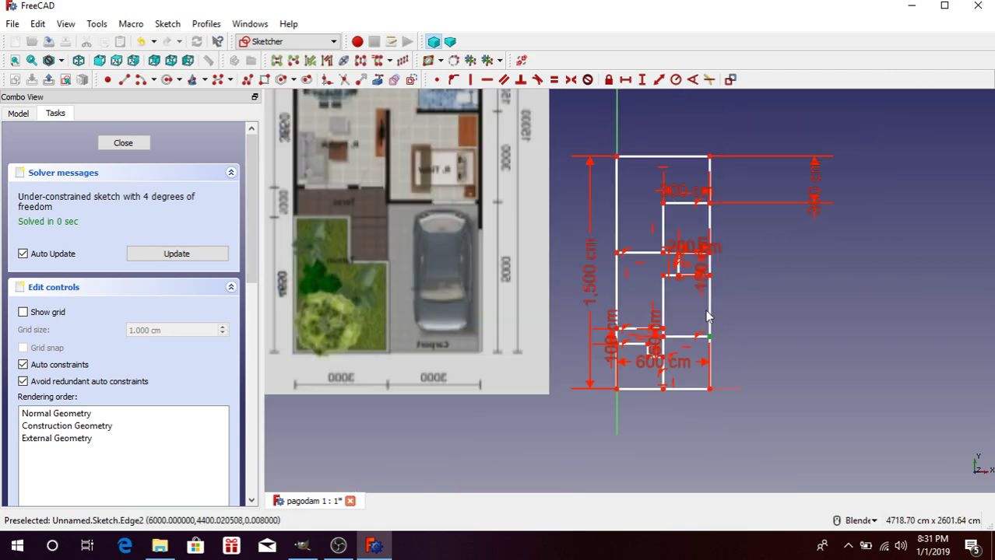
{"action": "scroll", "coordinate": [710, 393], "scroll_direction": "up", "scroll_amount": 2}
{"action": "left_click", "coordinate": [641, 81]}
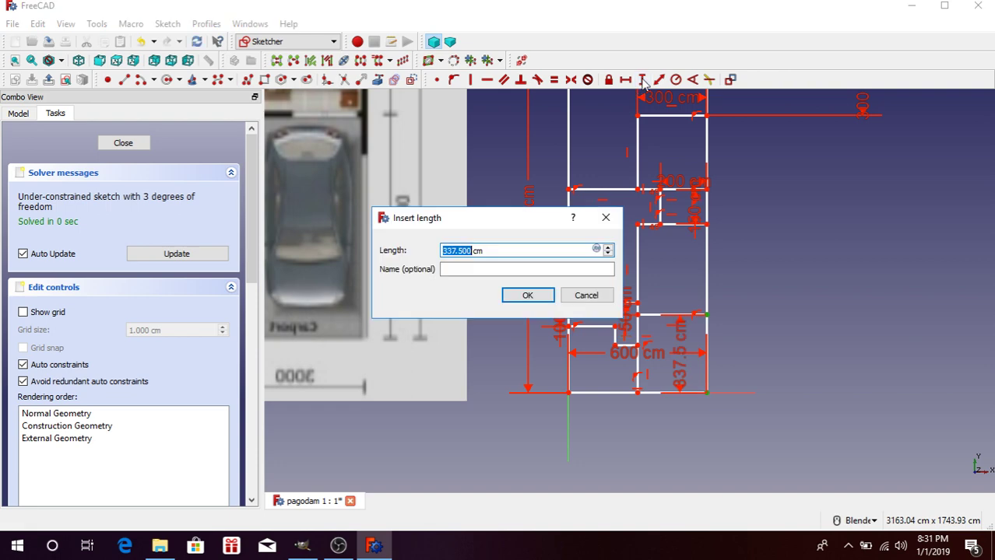
{"action": "type", "text": "0"}
{"action": "left_click", "coordinate": [534, 294]}
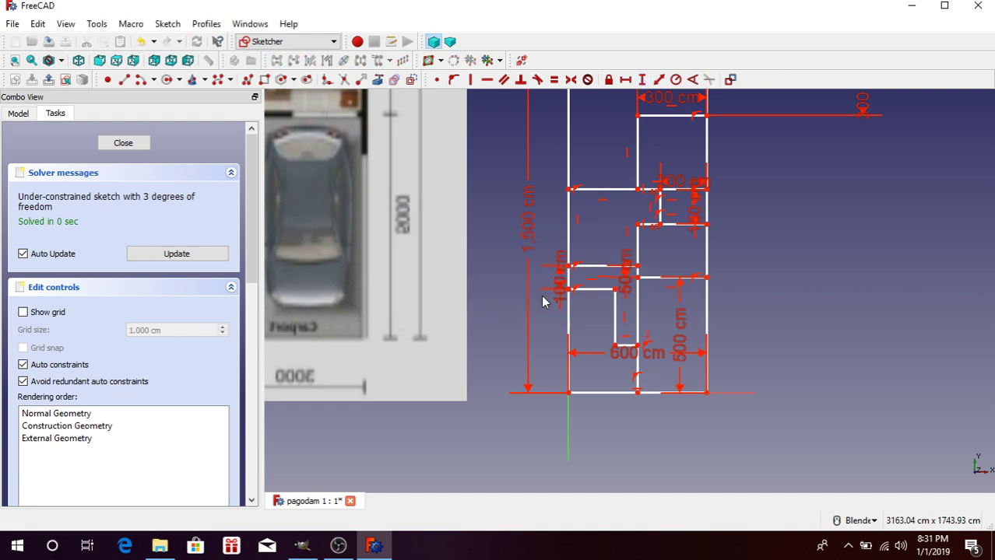
{"action": "scroll", "coordinate": [710, 273], "scroll_direction": "up", "scroll_amount": 1}
{"action": "scroll", "coordinate": [704, 298], "scroll_direction": "down", "scroll_amount": 2}
{"action": "scroll", "coordinate": [704, 298], "scroll_direction": "down", "scroll_amount": 1}
{"action": "scroll", "coordinate": [583, 259], "scroll_direction": "up", "scroll_amount": 2}
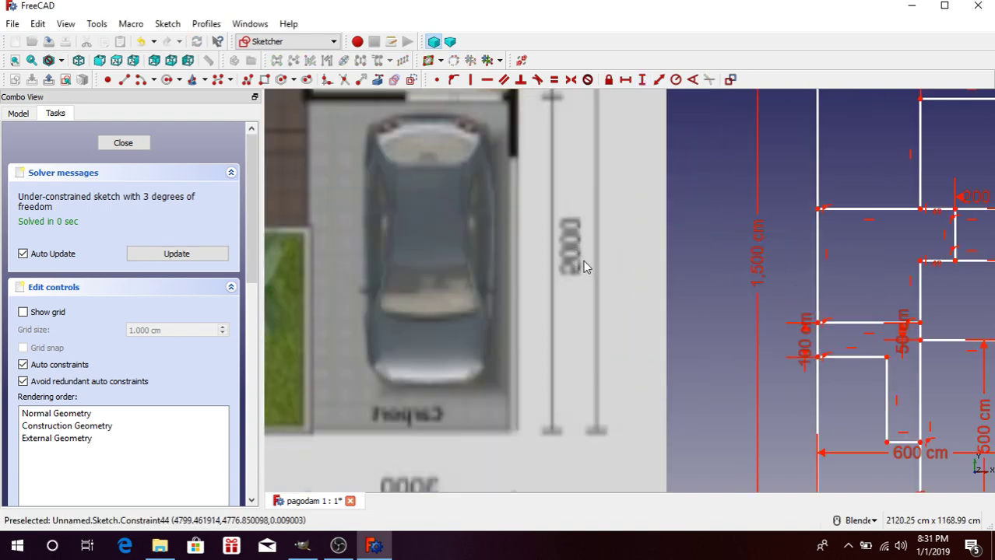
{"action": "scroll", "coordinate": [583, 261], "scroll_direction": "down", "scroll_amount": 2}
{"action": "scroll", "coordinate": [583, 263], "scroll_direction": "down", "scroll_amount": 2}
{"action": "scroll", "coordinate": [580, 169], "scroll_direction": "up", "scroll_amount": 4}
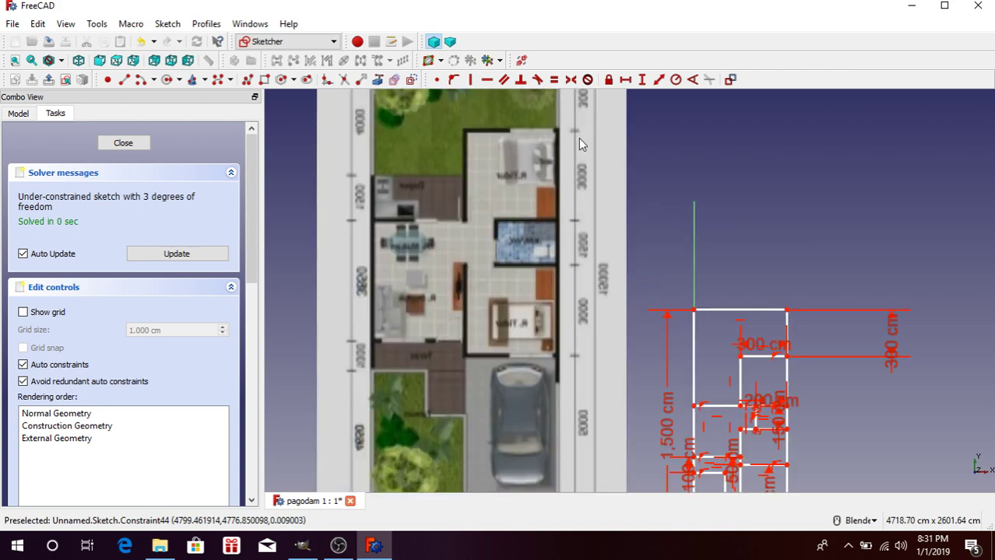
{"action": "scroll", "coordinate": [578, 143], "scroll_direction": "down", "scroll_amount": 2}
{"action": "scroll", "coordinate": [577, 237], "scroll_direction": "up", "scroll_amount": 3}
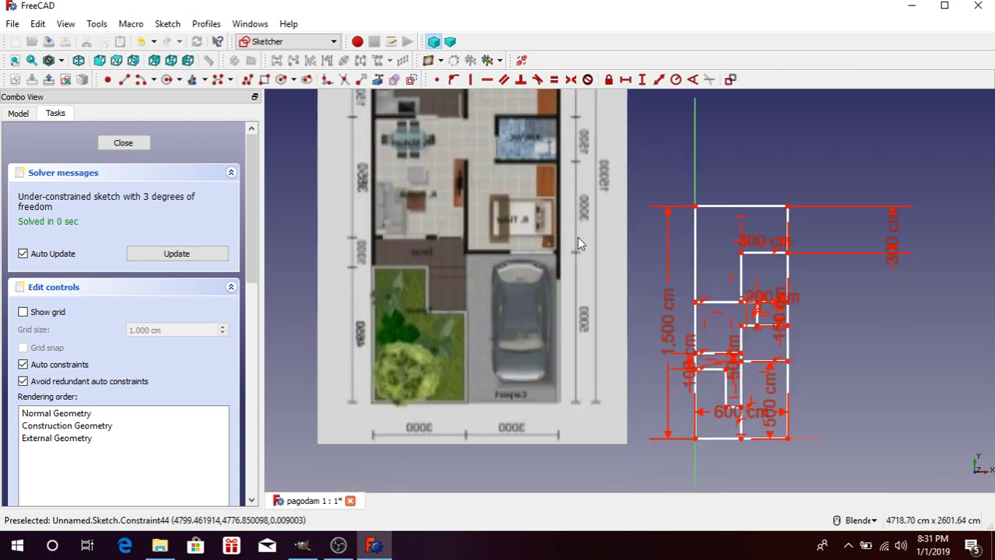
{"action": "scroll", "coordinate": [595, 336], "scroll_direction": "up", "scroll_amount": 2}
{"action": "scroll", "coordinate": [568, 290], "scroll_direction": "up", "scroll_amount": 2}
{"action": "scroll", "coordinate": [568, 291], "scroll_direction": "down", "scroll_amount": 5}
{"action": "scroll", "coordinate": [695, 283], "scroll_direction": "up", "scroll_amount": 3}
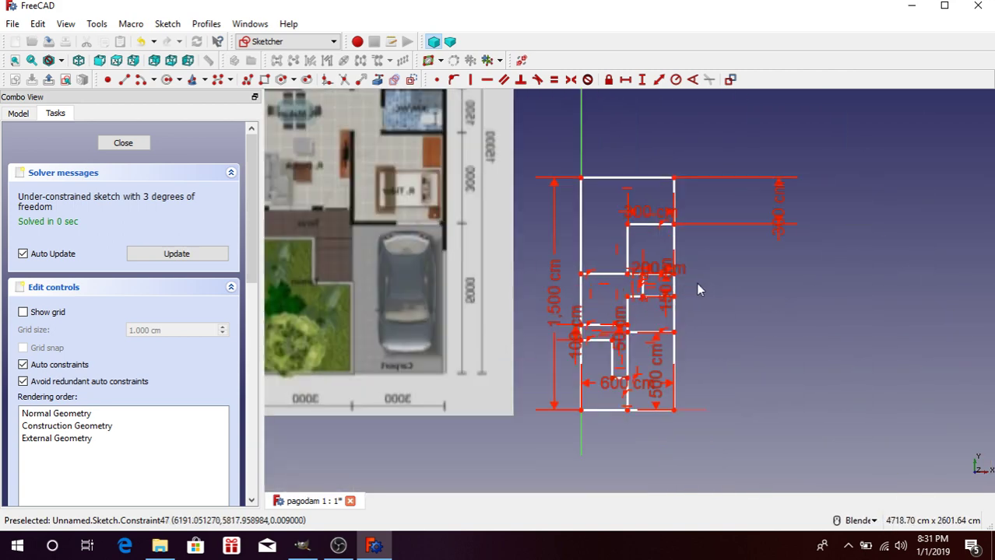
{"action": "scroll", "coordinate": [654, 311], "scroll_direction": "up", "scroll_amount": 2}
{"action": "scroll", "coordinate": [647, 316], "scroll_direction": "down", "scroll_amount": 2}
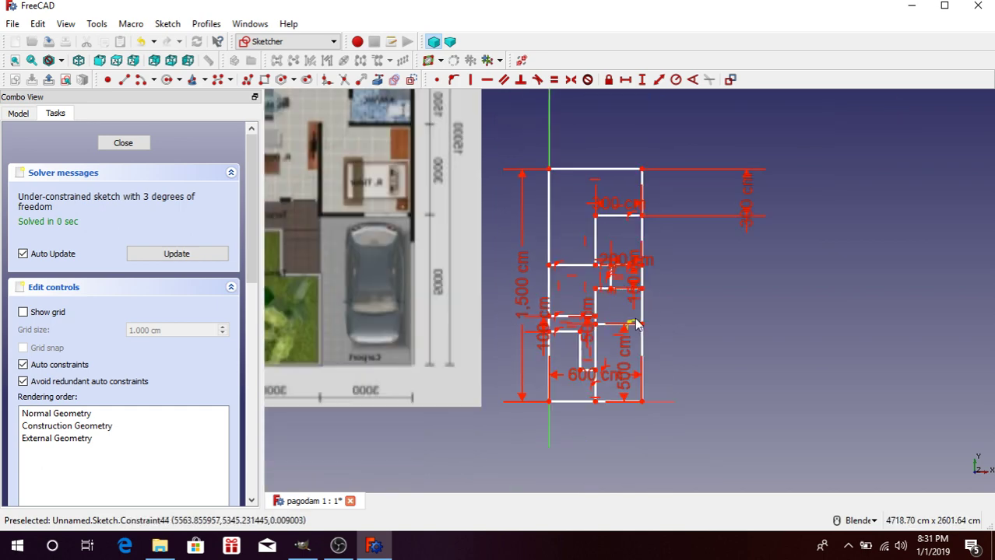
{"action": "scroll", "coordinate": [638, 320], "scroll_direction": "down", "scroll_amount": 2}
{"action": "scroll", "coordinate": [590, 177], "scroll_direction": "up", "scroll_amount": 4}
{"action": "scroll", "coordinate": [591, 176], "scroll_direction": "up", "scroll_amount": 1}
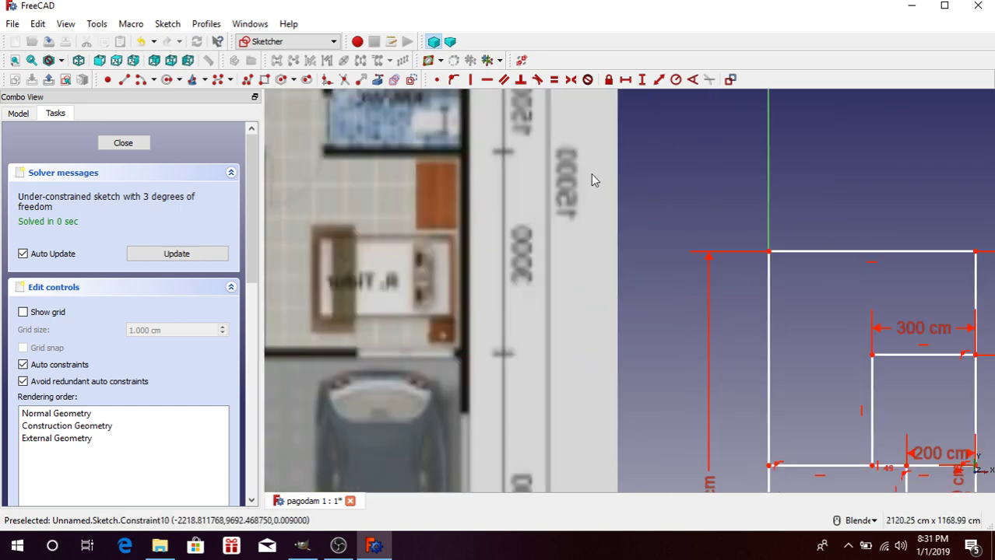
{"action": "scroll", "coordinate": [544, 156], "scroll_direction": "down", "scroll_amount": 3}
{"action": "scroll", "coordinate": [532, 151], "scroll_direction": "up", "scroll_amount": 2}
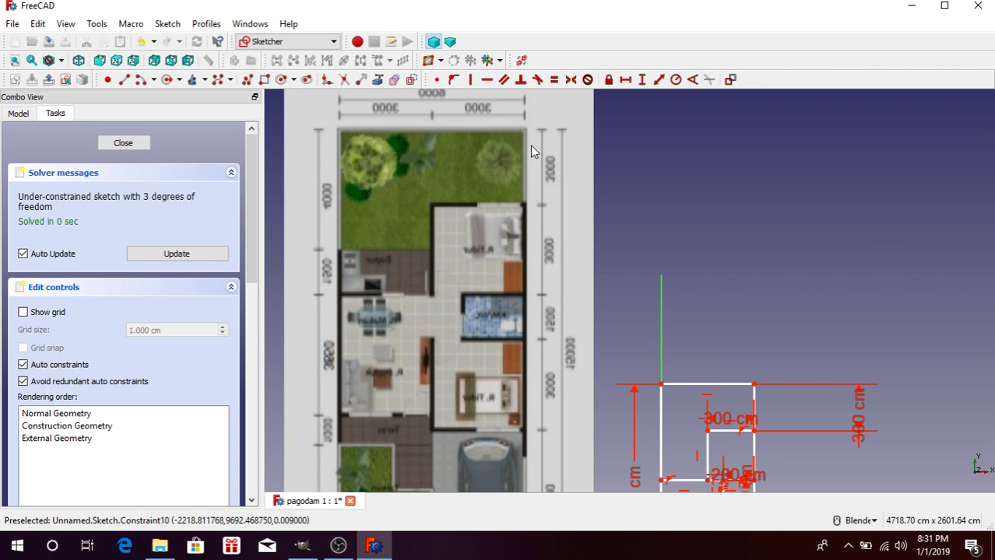
{"action": "scroll", "coordinate": [530, 145], "scroll_direction": "down", "scroll_amount": 2}
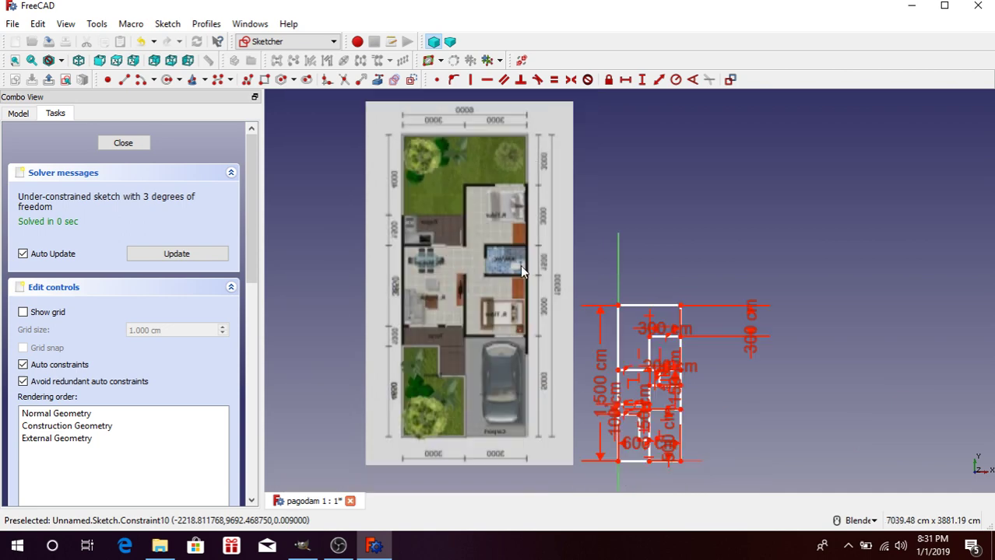
{"action": "scroll", "coordinate": [475, 360], "scroll_direction": "up", "scroll_amount": 4}
{"action": "scroll", "coordinate": [506, 279], "scroll_direction": "down", "scroll_amount": 4}
{"action": "scroll", "coordinate": [715, 344], "scroll_direction": "up", "scroll_amount": 6}
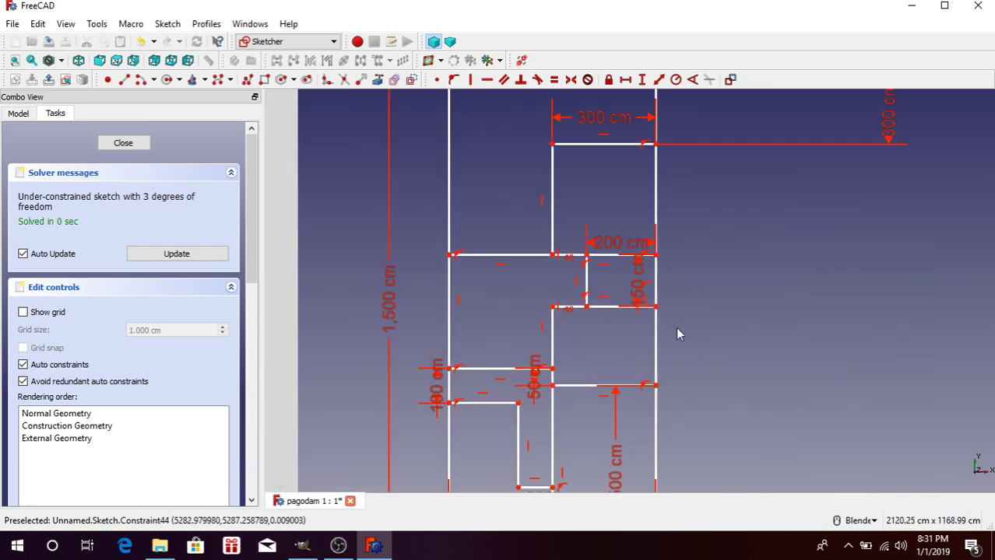
{"action": "scroll", "coordinate": [675, 327], "scroll_direction": "down", "scroll_amount": 4}
{"action": "scroll", "coordinate": [704, 352], "scroll_direction": "up", "scroll_amount": 4}
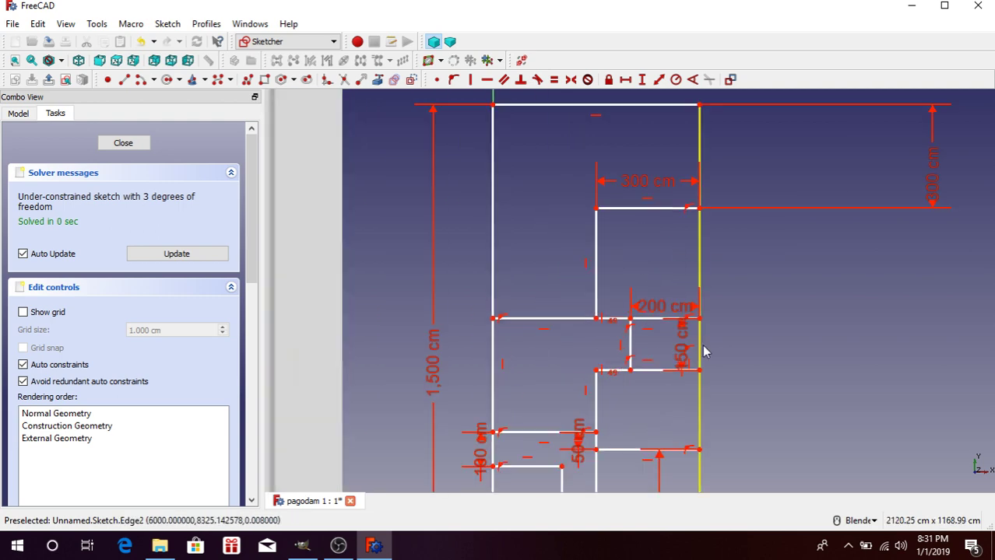
{"action": "scroll", "coordinate": [705, 351], "scroll_direction": "up", "scroll_amount": 2}
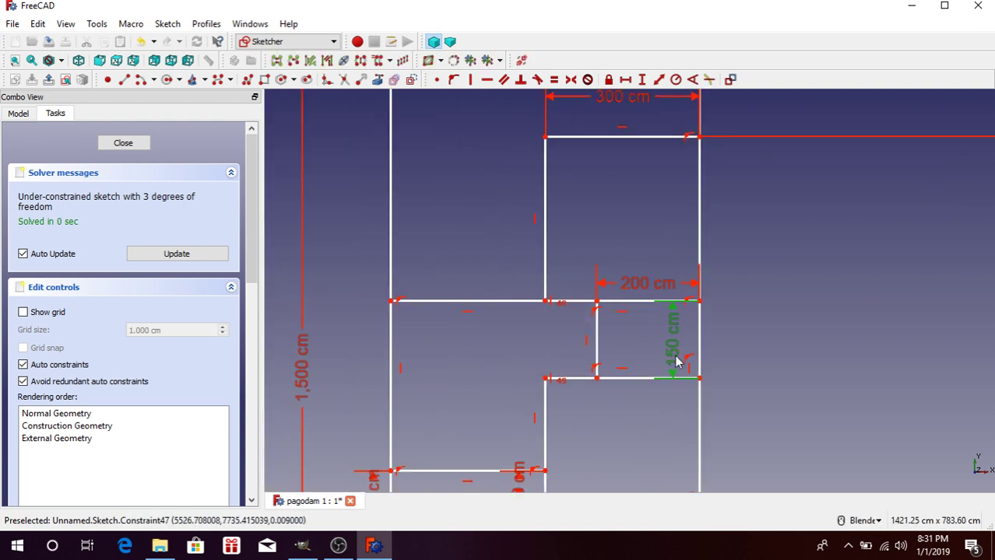
Delete the 150 cm wall dimension and add a 300 cm vertical distance instead
{"action": "key", "text": "Delete"}
{"action": "scroll", "coordinate": [675, 362], "scroll_direction": "down", "scroll_amount": 6}
{"action": "scroll", "coordinate": [685, 398], "scroll_direction": "up", "scroll_amount": 6}
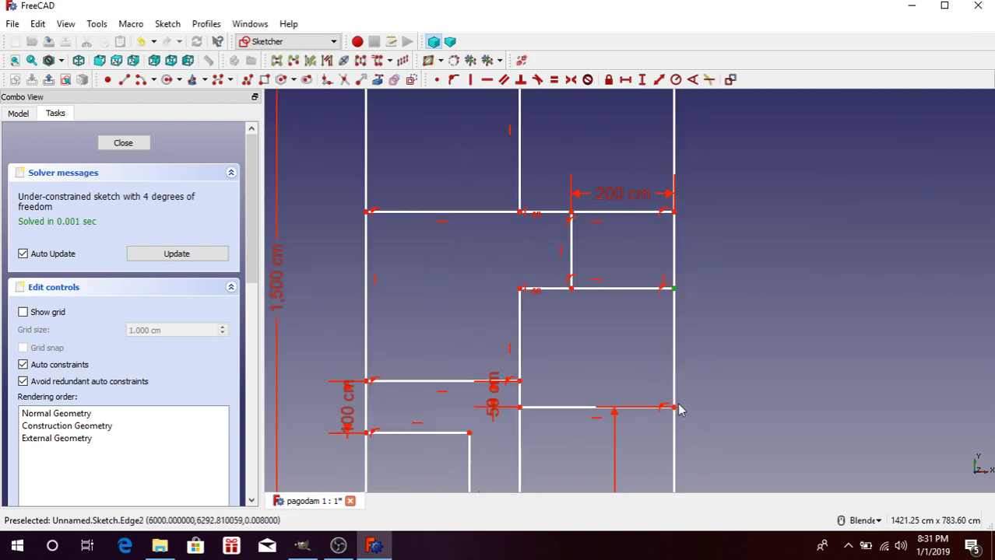
{"action": "left_click", "coordinate": [643, 81]}
{"action": "type", "text": "300"}
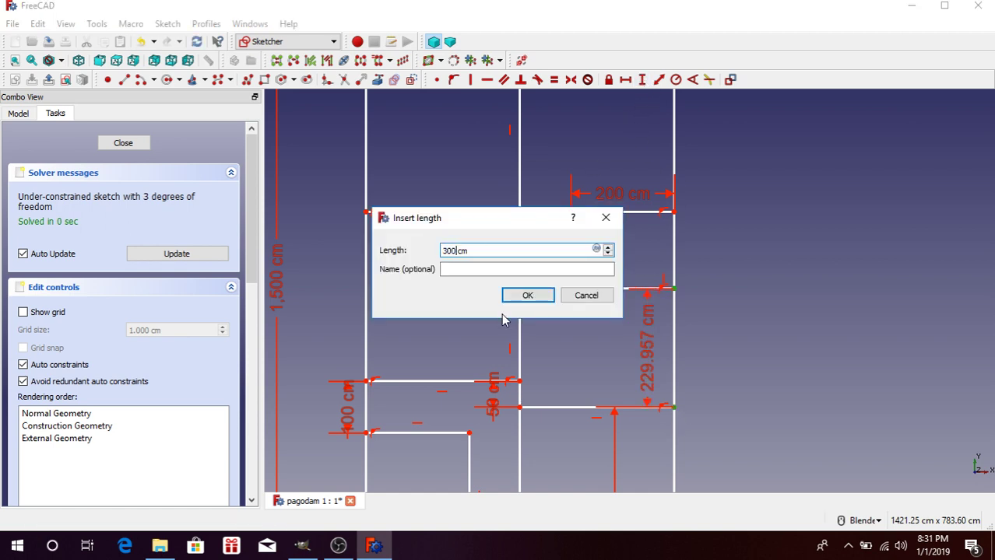
{"action": "left_click", "coordinate": [519, 297]}
{"action": "scroll", "coordinate": [716, 287], "scroll_direction": "down", "scroll_amount": 3}
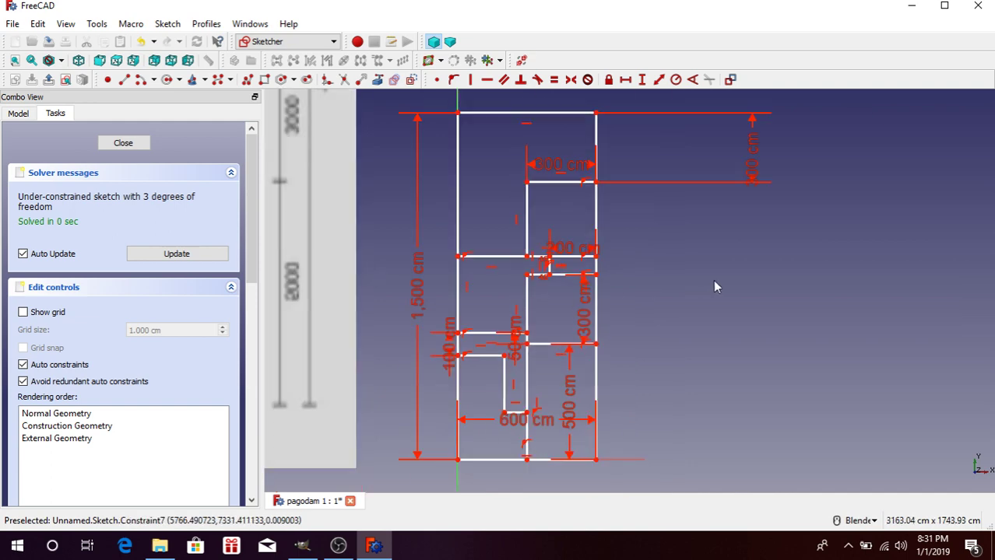
{"action": "scroll", "coordinate": [712, 279], "scroll_direction": "down", "scroll_amount": 3}
{"action": "scroll", "coordinate": [663, 269], "scroll_direction": "up", "scroll_amount": 3}
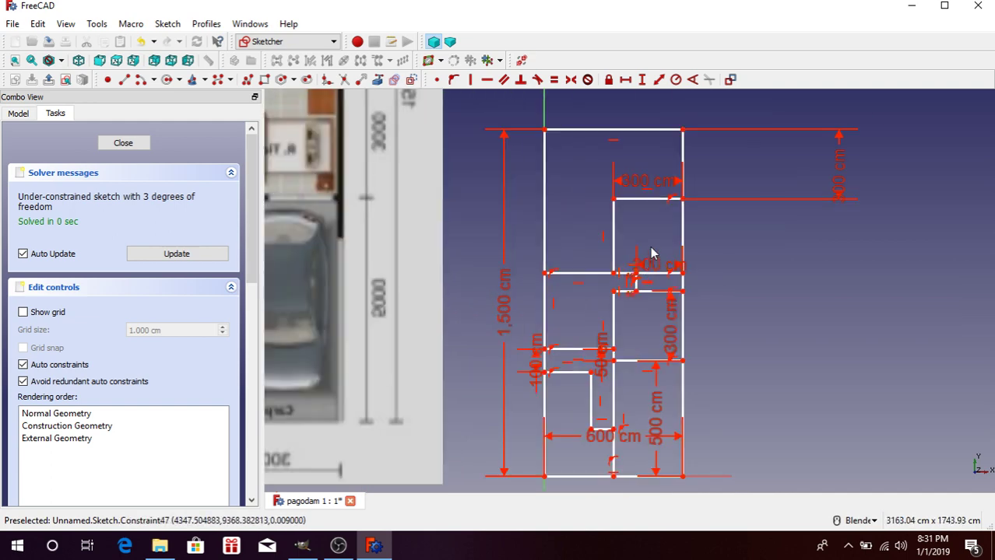
{"action": "scroll", "coordinate": [709, 256], "scroll_direction": "up", "scroll_amount": 2}
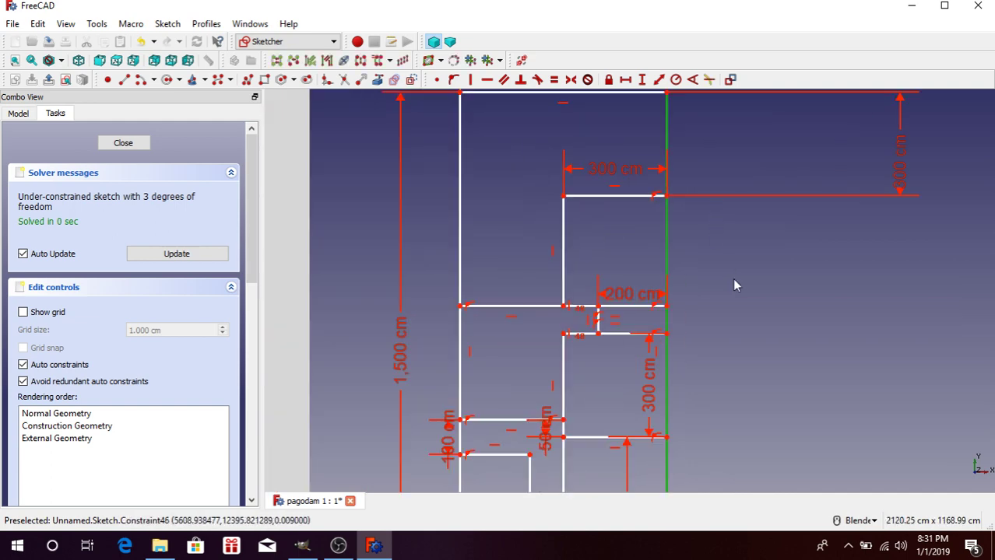
Add a second 300 cm vertical distance from the corner where that wall meets the outline
{"action": "left_click", "coordinate": [734, 285]}
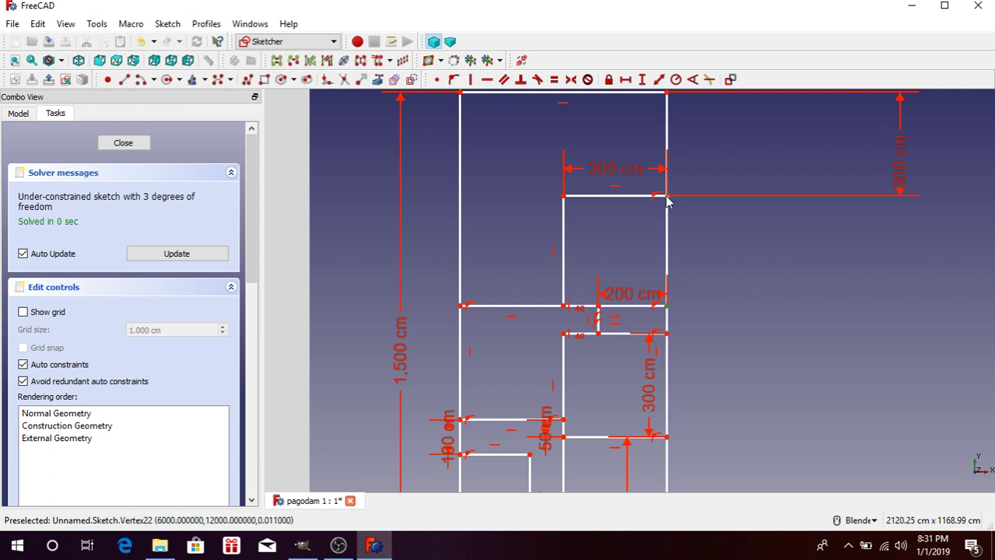
{"action": "left_click", "coordinate": [666, 197]}
{"action": "left_click", "coordinate": [642, 79]}
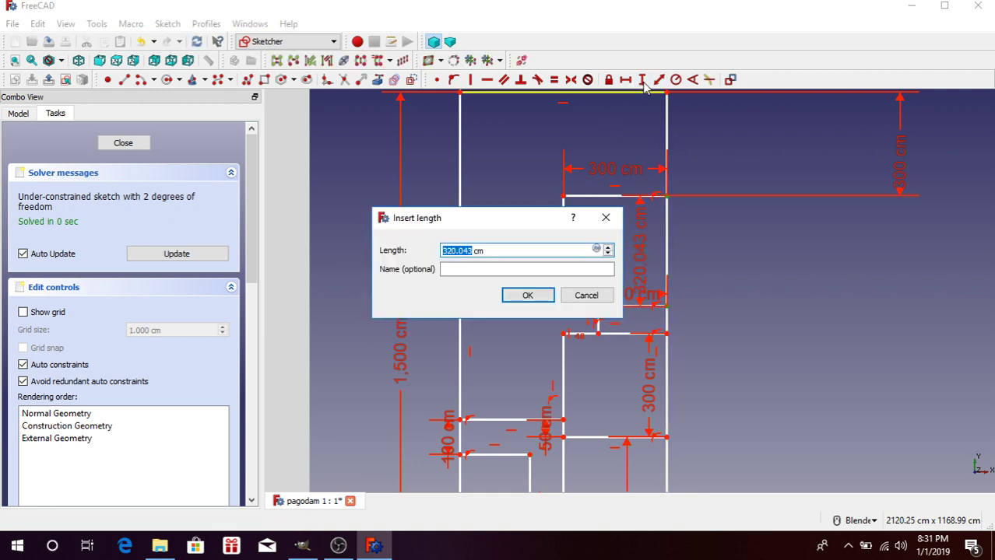
{"action": "type", "text": "0"}
{"action": "left_click", "coordinate": [513, 295]}
{"action": "scroll", "coordinate": [669, 288], "scroll_direction": "up", "scroll_amount": 2}
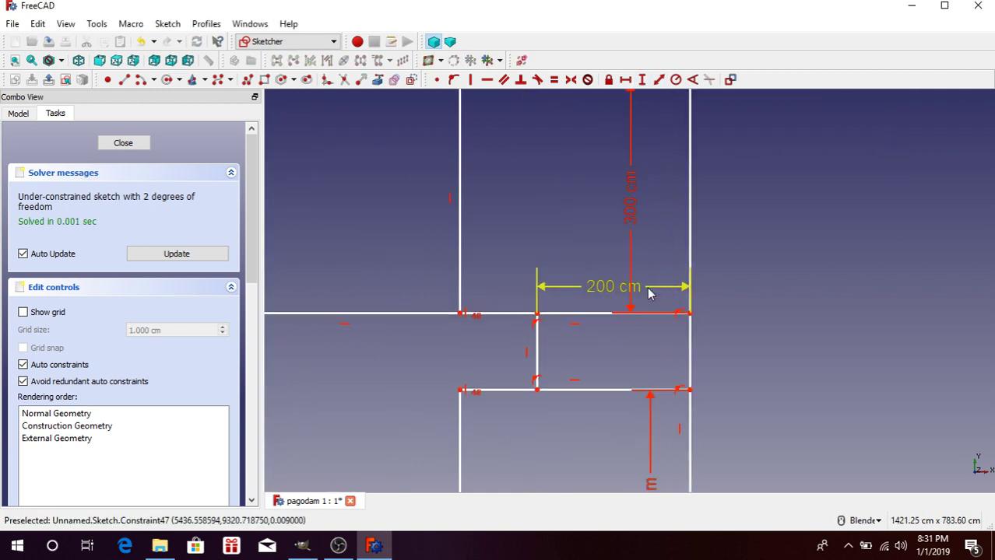
{"action": "scroll", "coordinate": [695, 288], "scroll_direction": "down", "scroll_amount": 2}
{"action": "scroll", "coordinate": [704, 276], "scroll_direction": "down", "scroll_amount": 2}
{"action": "scroll", "coordinate": [722, 265], "scroll_direction": "down", "scroll_amount": 2}
{"action": "scroll", "coordinate": [724, 269], "scroll_direction": "down", "scroll_amount": 2}
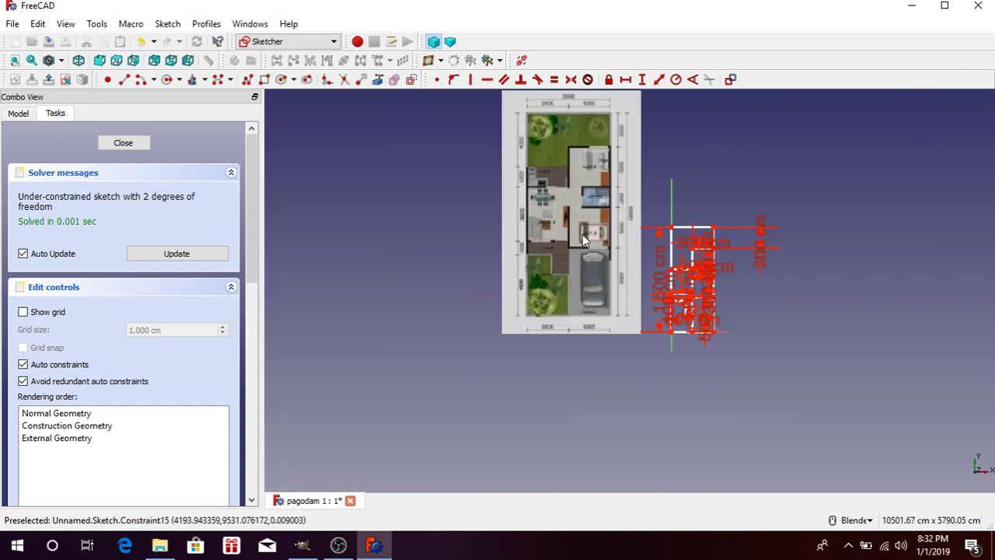
{"action": "scroll", "coordinate": [595, 185], "scroll_direction": "up", "scroll_amount": 3}
{"action": "scroll", "coordinate": [593, 233], "scroll_direction": "down", "scroll_amount": 2}
{"action": "scroll", "coordinate": [782, 293], "scroll_direction": "up", "scroll_amount": 2}
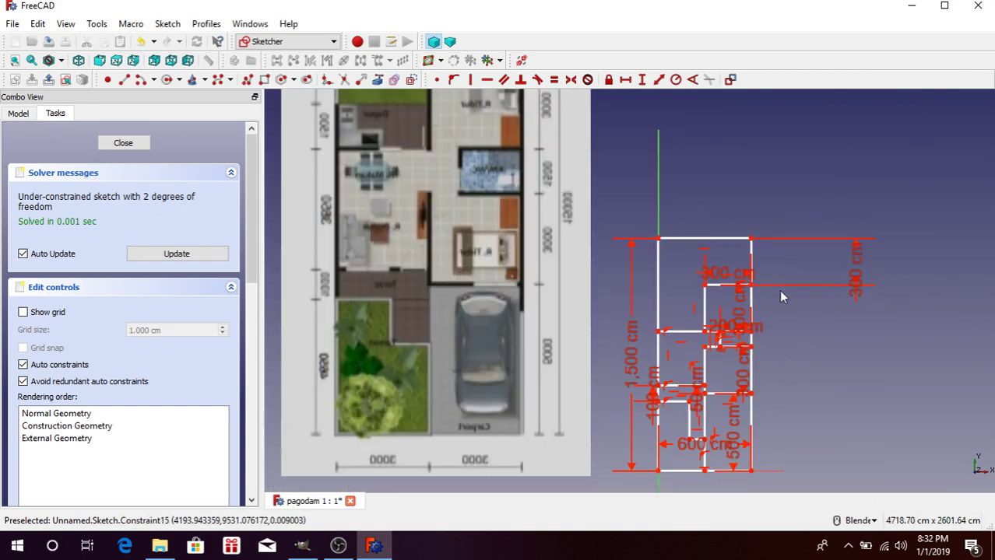
{"action": "scroll", "coordinate": [571, 174], "scroll_direction": "up", "scroll_amount": 2}
{"action": "scroll", "coordinate": [571, 171], "scroll_direction": "up", "scroll_amount": 2}
{"action": "scroll", "coordinate": [550, 181], "scroll_direction": "up", "scroll_amount": 2}
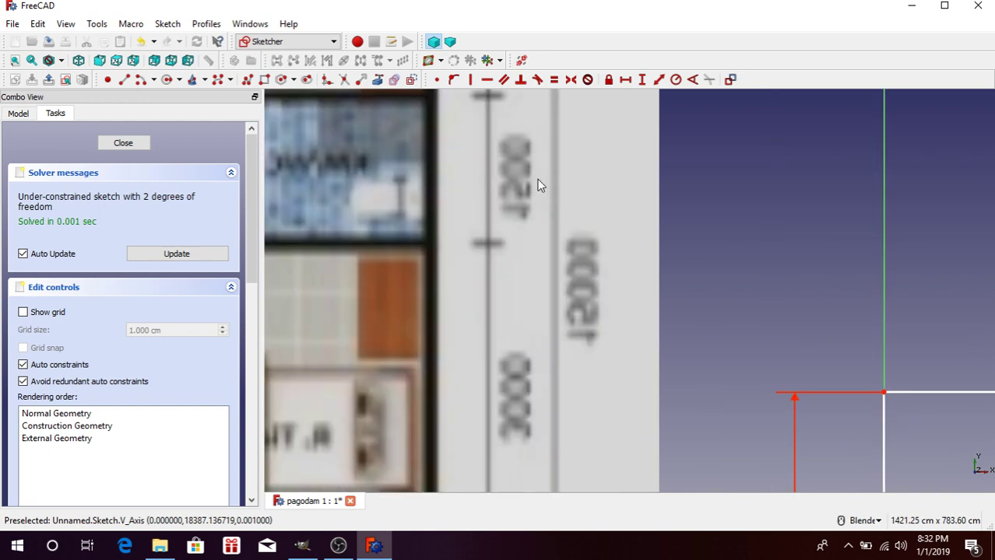
{"action": "left_click", "coordinate": [160, 545]}
{"action": "scroll", "coordinate": [522, 320], "scroll_direction": "down", "scroll_amount": 3}
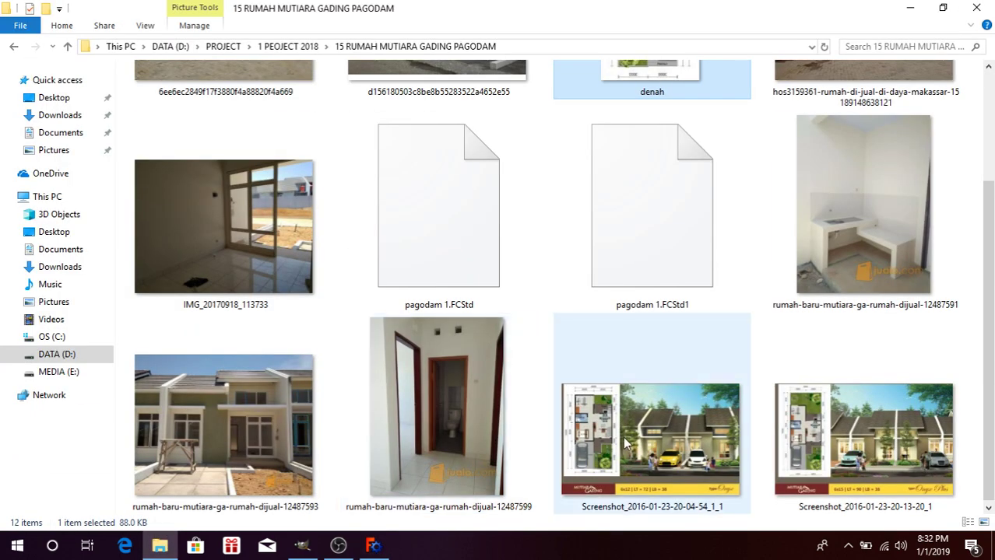
{"action": "double_click", "coordinate": [796, 420]}
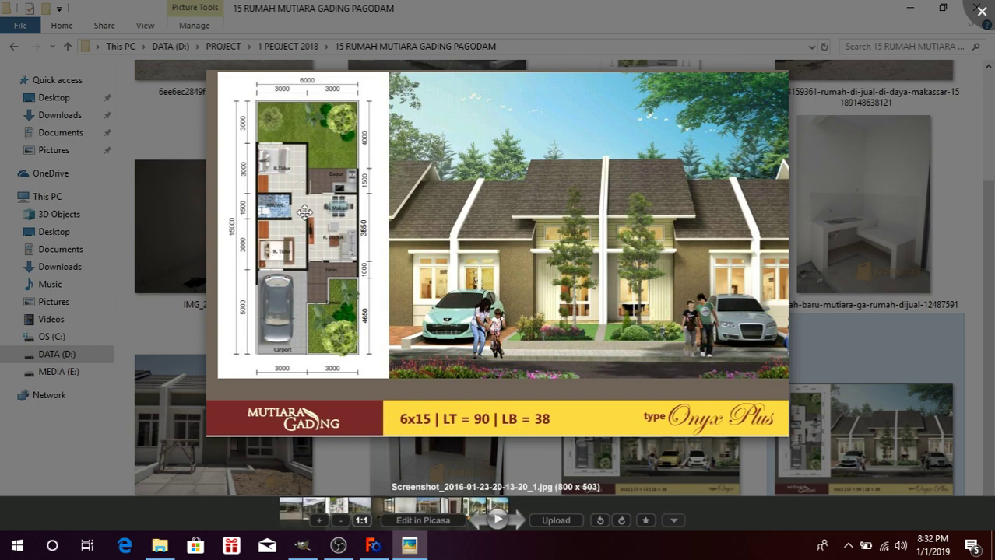
{"action": "scroll", "coordinate": [674, 114], "scroll_direction": "up", "scroll_amount": 2}
{"action": "scroll", "coordinate": [674, 114], "scroll_direction": "down", "scroll_amount": 2}
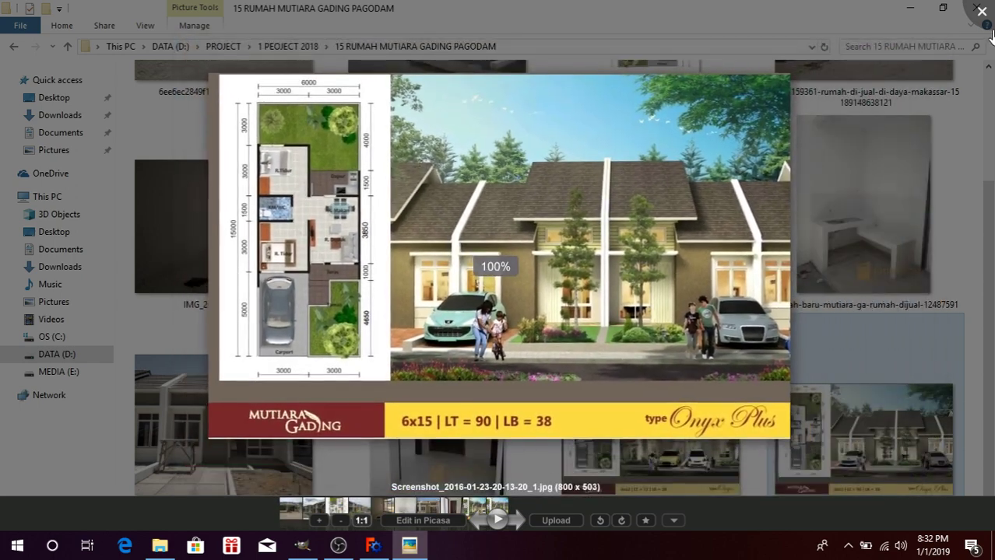
{"action": "left_click", "coordinate": [982, 10]}
Back in FreeCAD, start a vertical dimension between the small room's corners and cancel it as redundant
{"action": "left_click", "coordinate": [373, 545]}
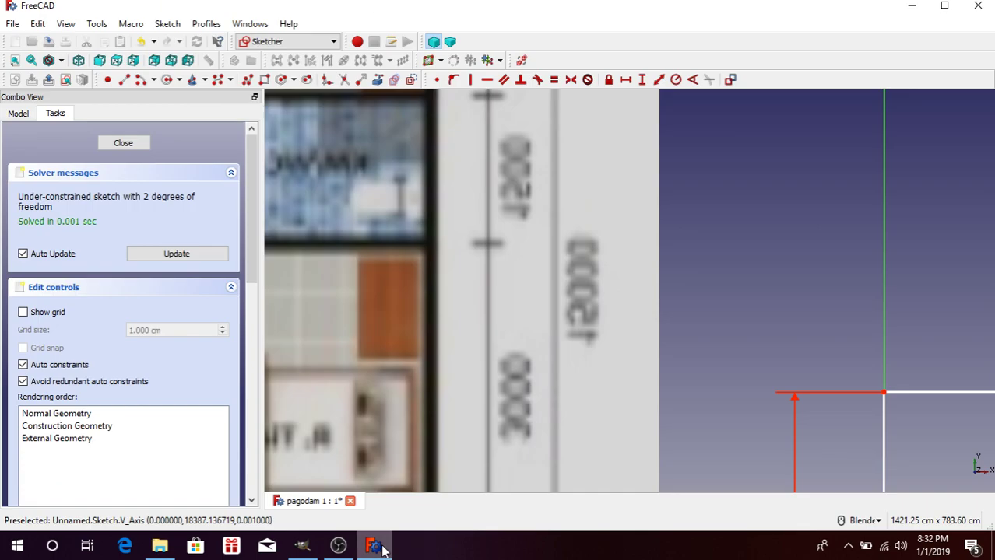
{"action": "scroll", "coordinate": [584, 302], "scroll_direction": "down", "scroll_amount": 5}
{"action": "scroll", "coordinate": [717, 363], "scroll_direction": "up", "scroll_amount": 5}
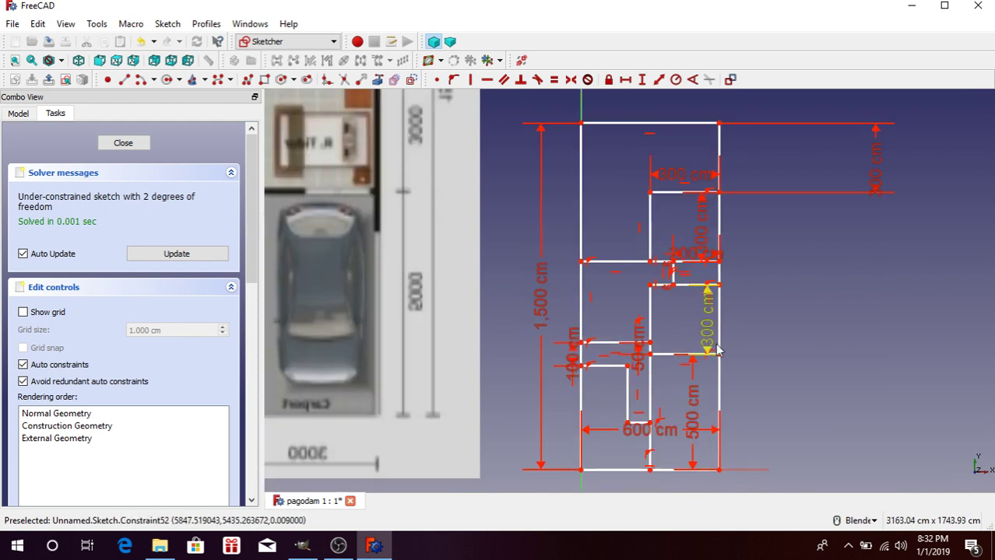
{"action": "scroll", "coordinate": [724, 233], "scroll_direction": "up", "scroll_amount": 2}
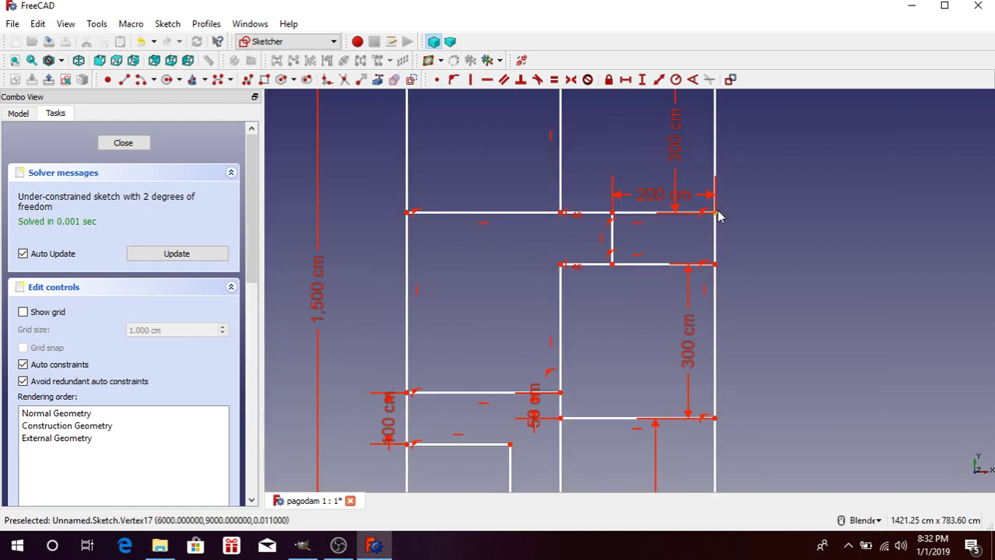
{"action": "left_click", "coordinate": [716, 213]}
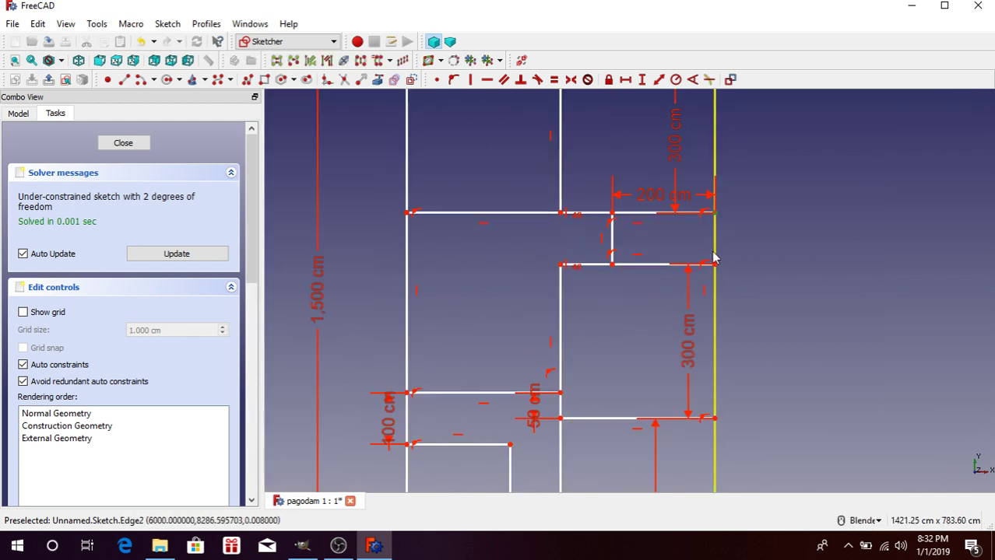
{"action": "left_click", "coordinate": [646, 81]}
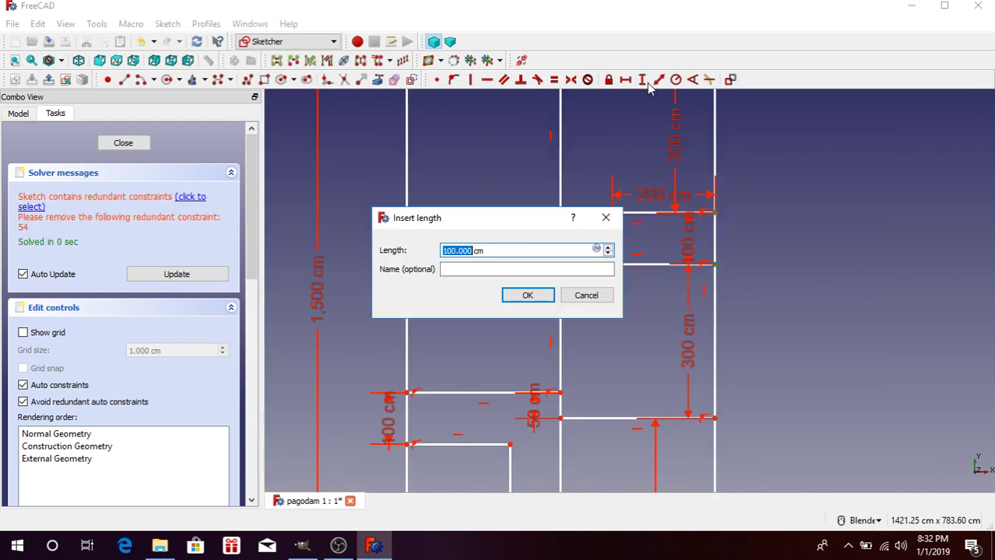
{"action": "left_click", "coordinate": [588, 298]}
{"action": "scroll", "coordinate": [622, 350], "scroll_direction": "down", "scroll_amount": 3}
Delete the 500 cm vertical dimension, then add and undo a mistaken 1500 cm constraint
{"action": "left_click", "coordinate": [630, 391]}
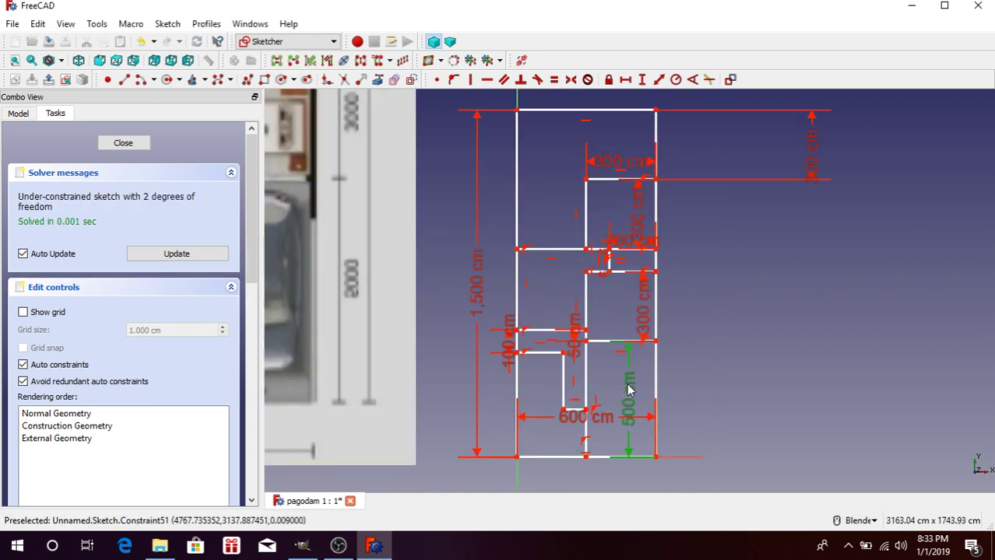
{"action": "key", "text": "Delete"}
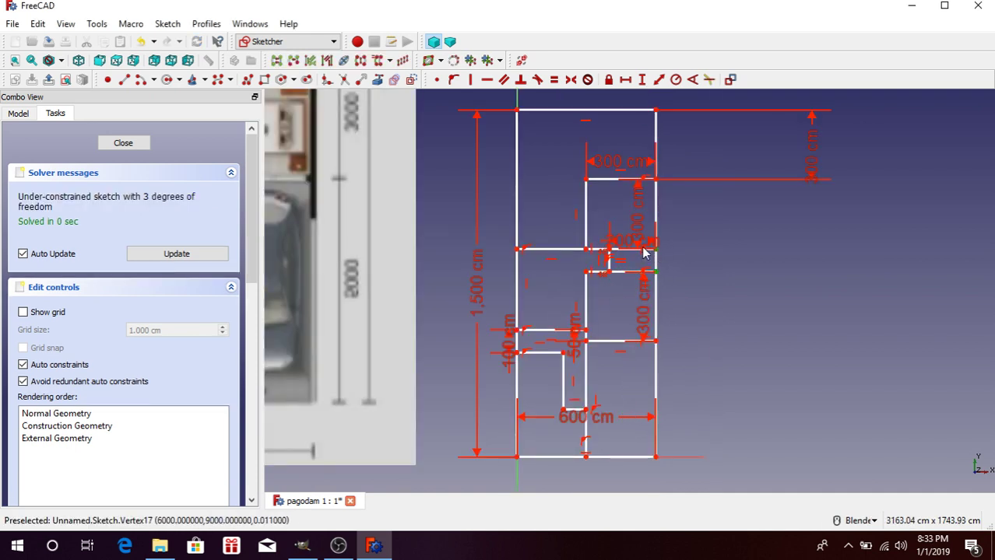
{"action": "left_click", "coordinate": [642, 79]}
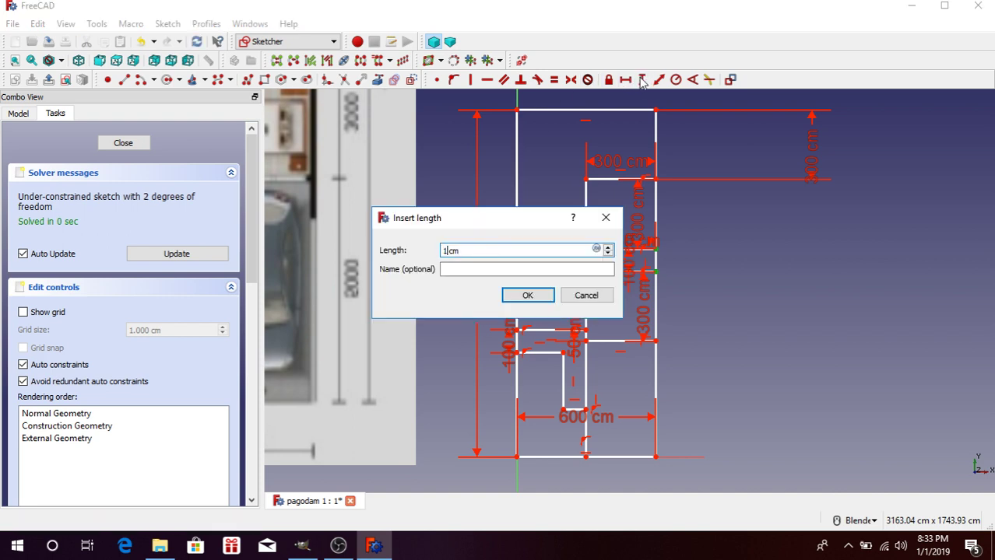
{"action": "left_click", "coordinate": [537, 295]}
{"action": "key", "text": "ctrl+z"}
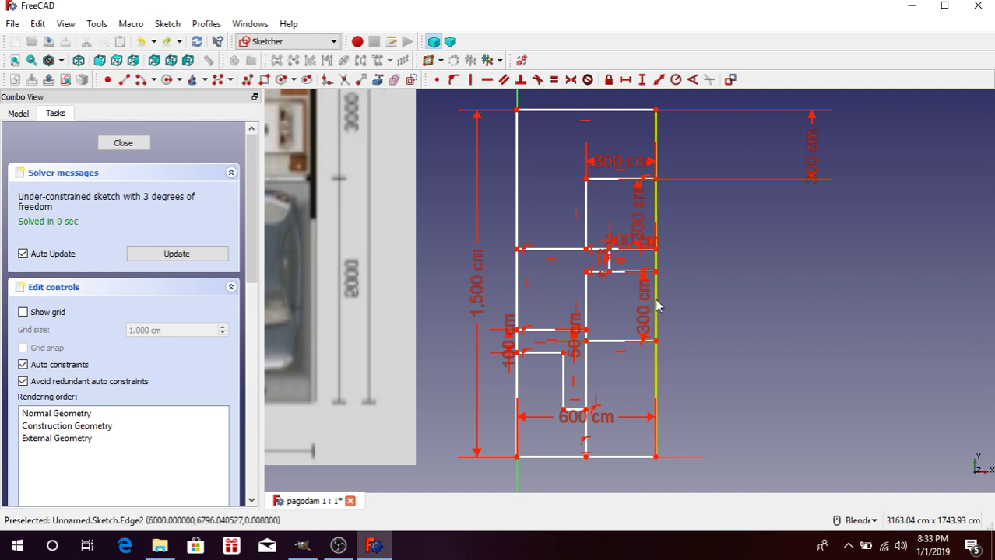
{"action": "scroll", "coordinate": [613, 265], "scroll_direction": "up", "scroll_amount": 5}
Dimension the vertical gap between the small room's right corners as 150 cm
{"action": "left_click", "coordinate": [750, 230]}
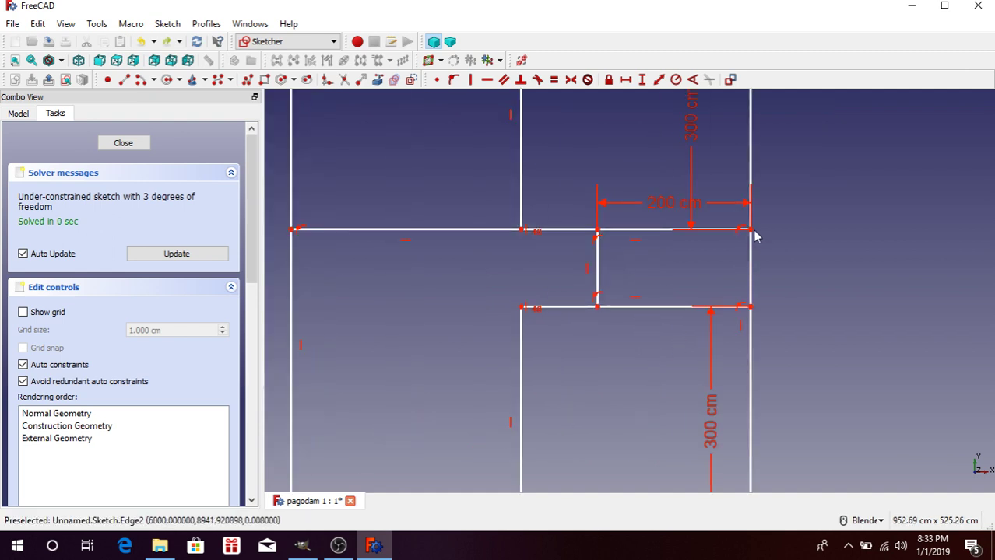
{"action": "left_click", "coordinate": [749, 307]}
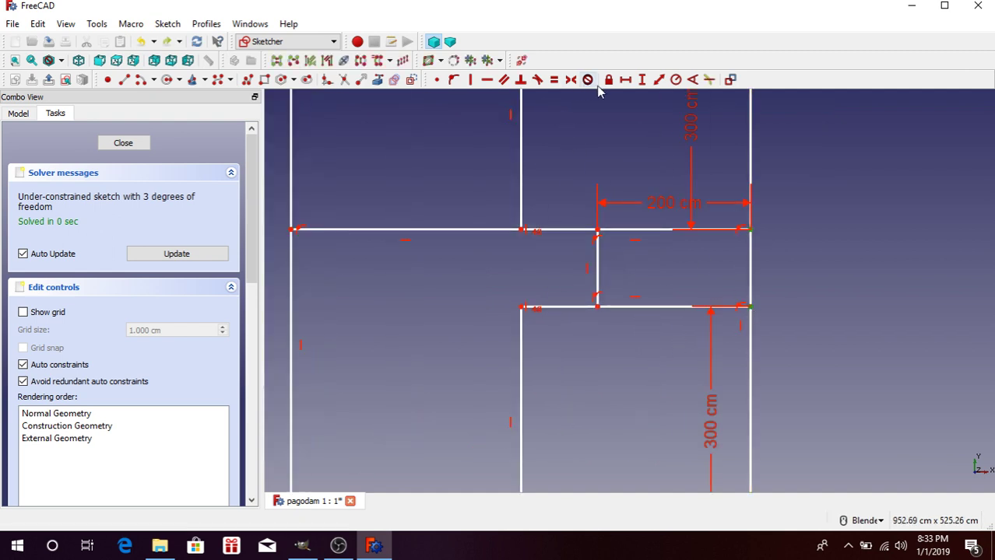
{"action": "left_click", "coordinate": [641, 80]}
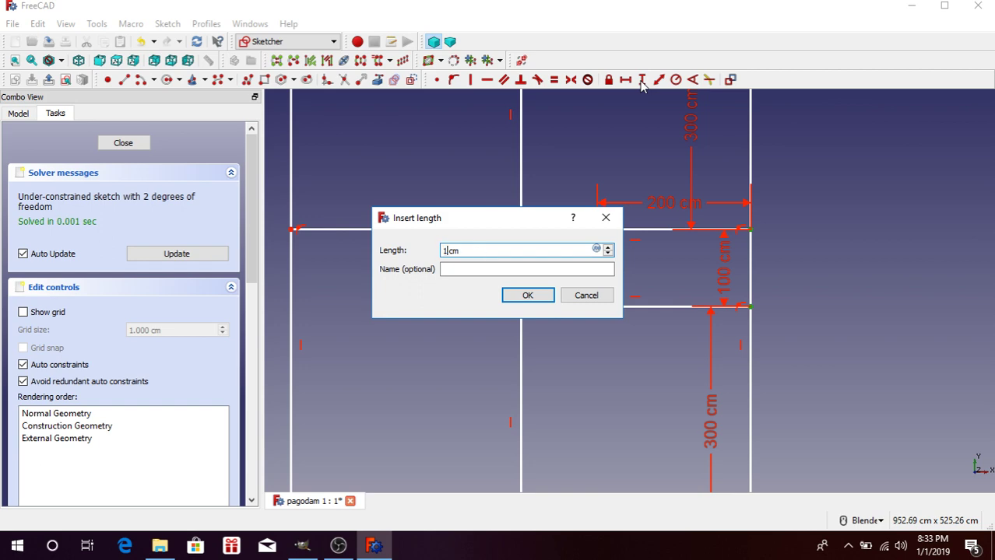
{"action": "left_click", "coordinate": [527, 295]}
{"action": "scroll", "coordinate": [723, 311], "scroll_direction": "down", "scroll_amount": 3}
{"action": "scroll", "coordinate": [641, 272], "scroll_direction": "down", "scroll_amount": 2}
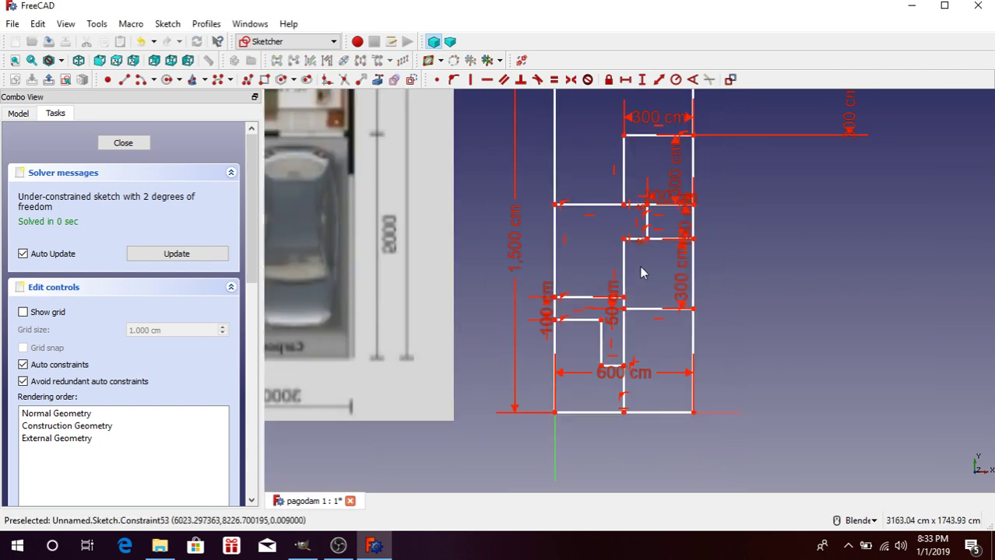
{"action": "scroll", "coordinate": [665, 334], "scroll_direction": "up", "scroll_amount": 2}
Delete the 600 cm overall width dimension
{"action": "left_click", "coordinate": [589, 394]}
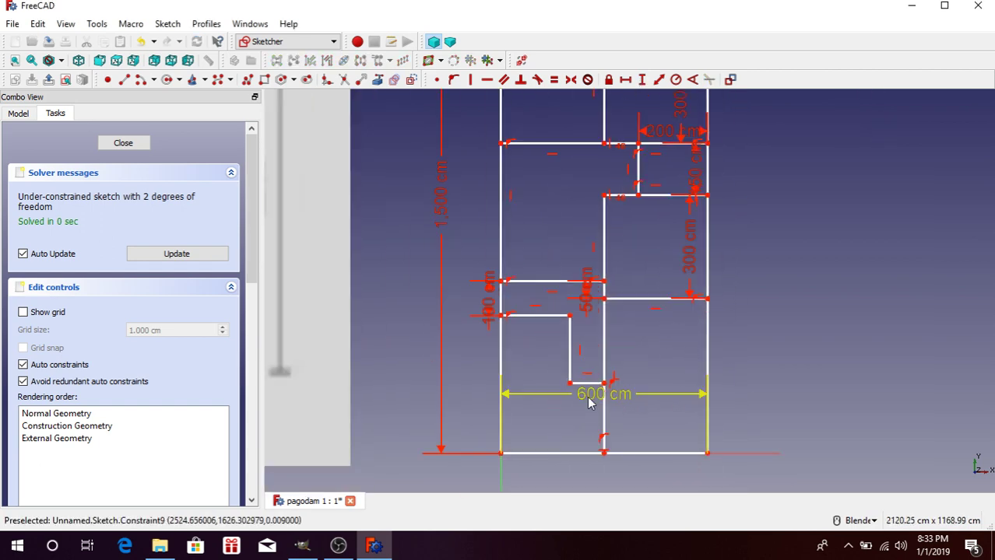
{"action": "key", "text": "Delete"}
{"action": "scroll", "coordinate": [623, 436], "scroll_direction": "down", "scroll_amount": 3}
{"action": "scroll", "coordinate": [658, 449], "scroll_direction": "up", "scroll_amount": 3}
{"action": "scroll", "coordinate": [659, 449], "scroll_direction": "down", "scroll_amount": 3}
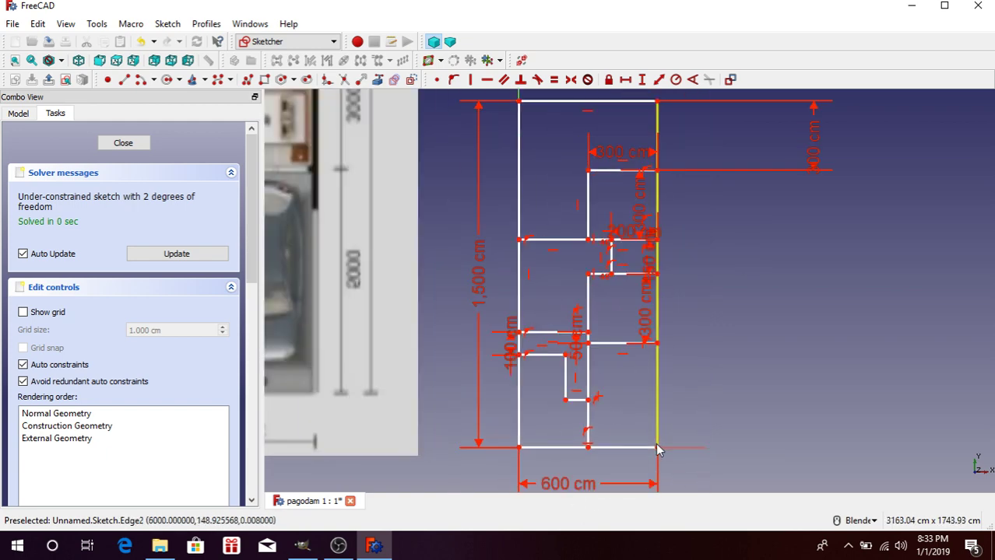
{"action": "scroll", "coordinate": [658, 451], "scroll_direction": "up", "scroll_amount": 3}
Try a vertical dimension at the interior-wall corner and discard the redundant 450 cm value
{"action": "left_click", "coordinate": [659, 292]}
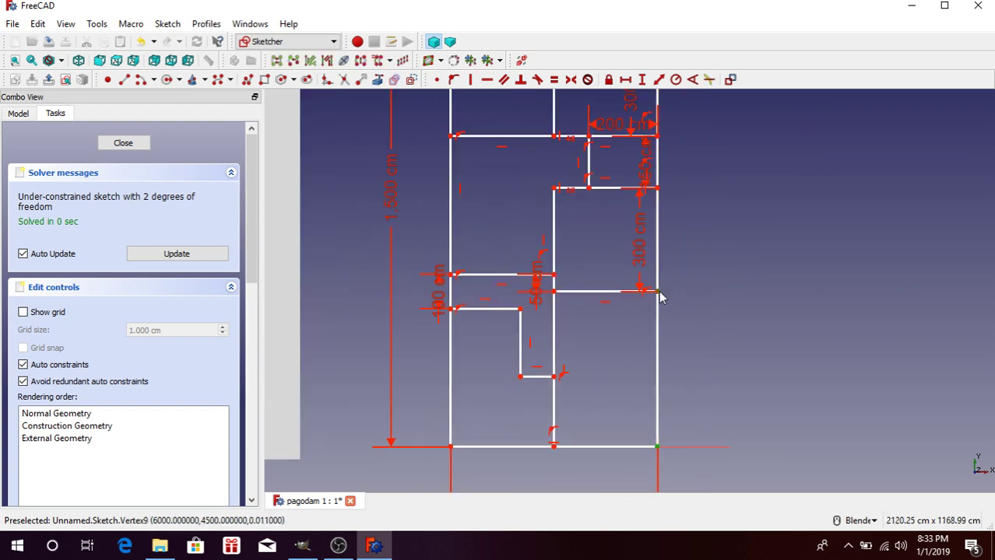
{"action": "left_click", "coordinate": [642, 79]}
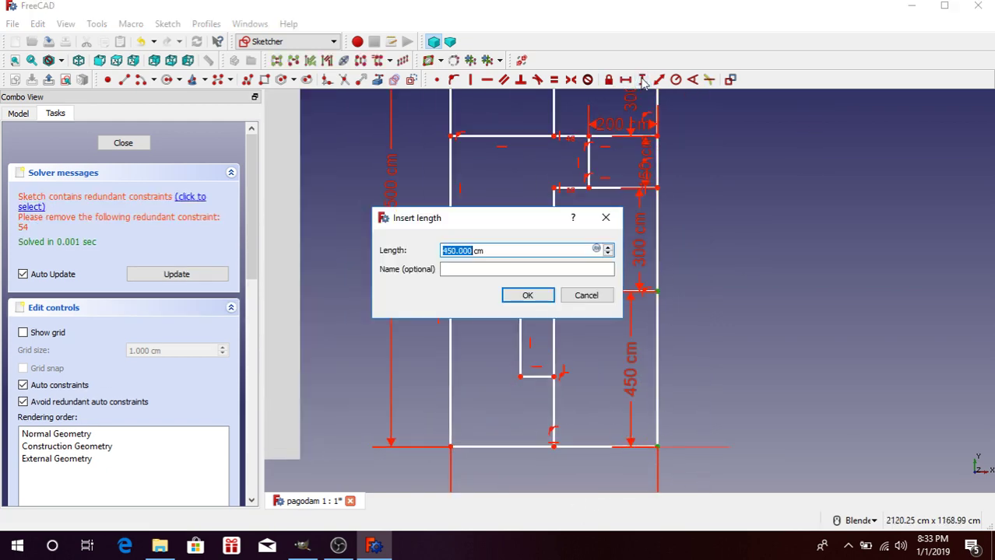
{"action": "left_click", "coordinate": [586, 295]}
{"action": "scroll", "coordinate": [633, 312], "scroll_direction": "down", "scroll_amount": 3}
{"action": "scroll", "coordinate": [623, 249], "scroll_direction": "up", "scroll_amount": 5}
Constrain the lower notch's short vertical wall to 150 cm, replacing its 195.923 cm length
{"action": "scroll", "coordinate": [544, 400], "scroll_direction": "down", "scroll_amount": 2}
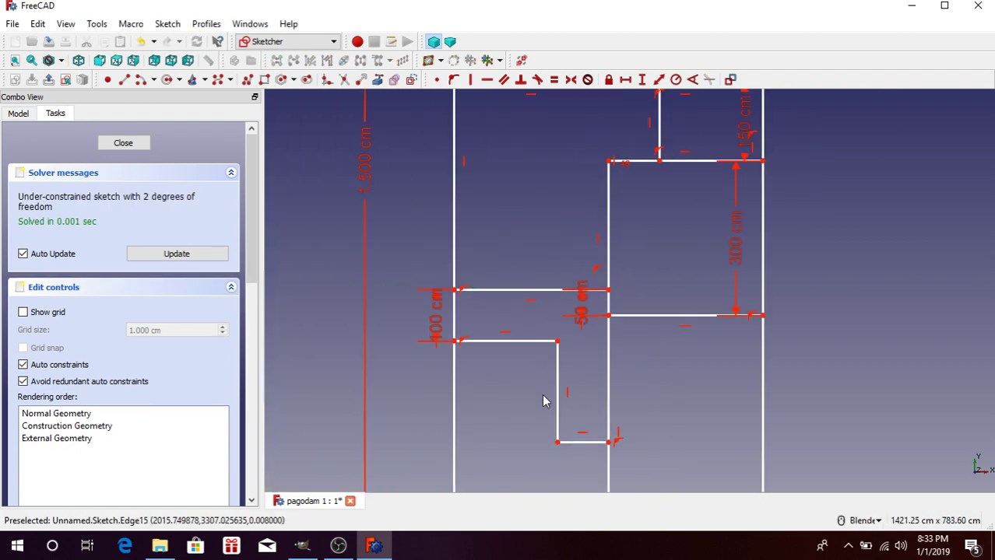
{"action": "scroll", "coordinate": [592, 311], "scroll_direction": "up", "scroll_amount": 1}
{"action": "scroll", "coordinate": [644, 284], "scroll_direction": "down", "scroll_amount": 5}
{"action": "scroll", "coordinate": [541, 239], "scroll_direction": "up", "scroll_amount": 6}
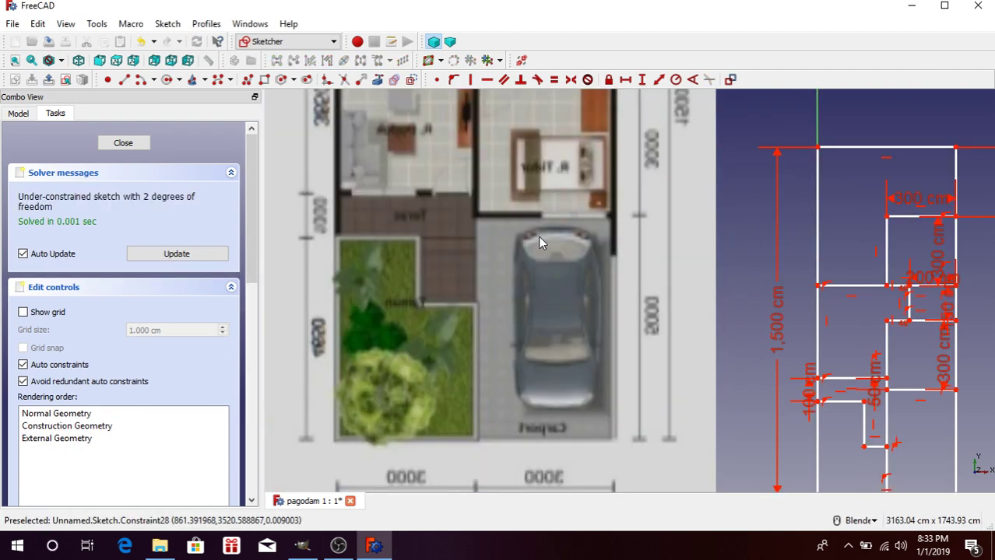
{"action": "scroll", "coordinate": [536, 234], "scroll_direction": "down", "scroll_amount": 2}
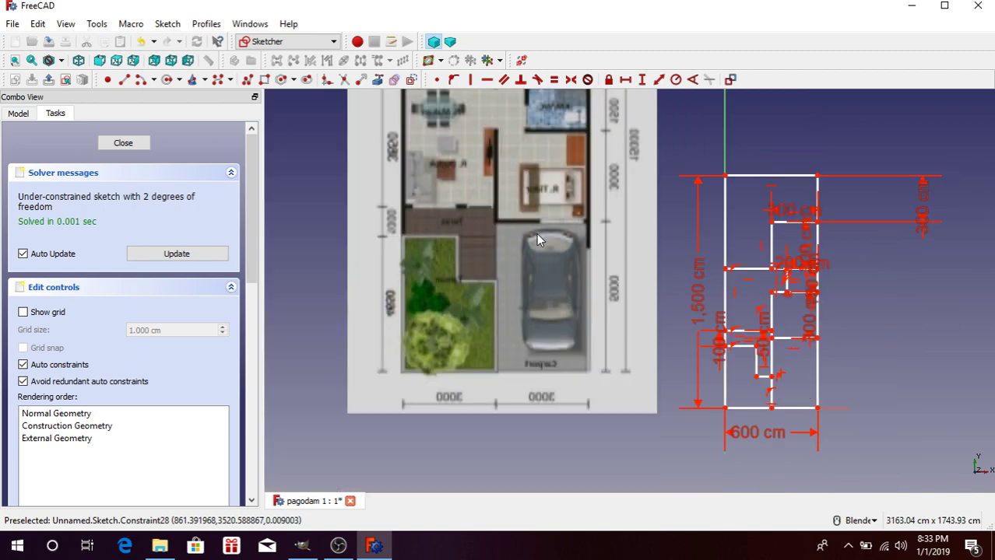
{"action": "scroll", "coordinate": [718, 329], "scroll_direction": "up", "scroll_amount": 2}
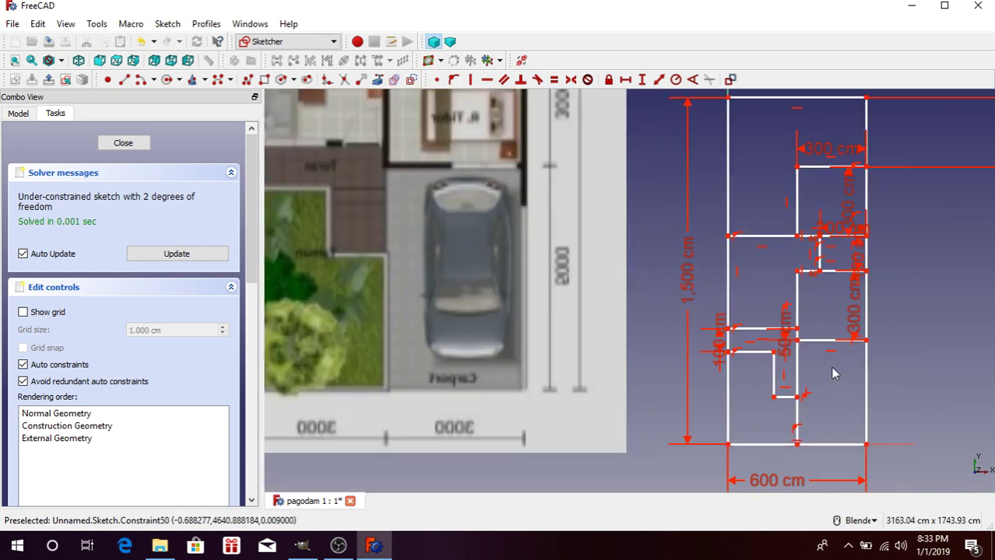
{"action": "scroll", "coordinate": [831, 373], "scroll_direction": "down", "scroll_amount": 2}
{"action": "scroll", "coordinate": [426, 213], "scroll_direction": "up", "scroll_amount": 1}
{"action": "scroll", "coordinate": [426, 213], "scroll_direction": "down", "scroll_amount": 1}
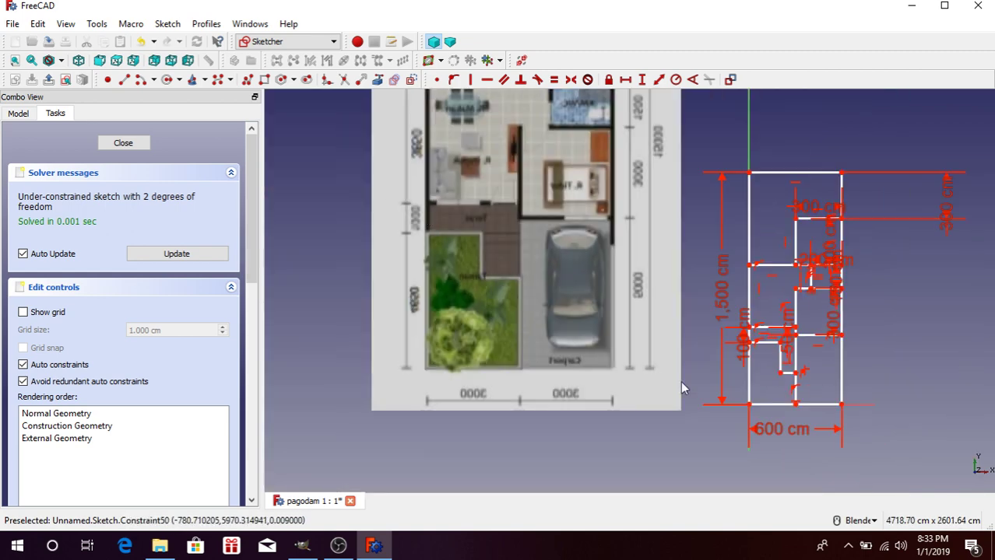
{"action": "scroll", "coordinate": [801, 362], "scroll_direction": "up", "scroll_amount": 3}
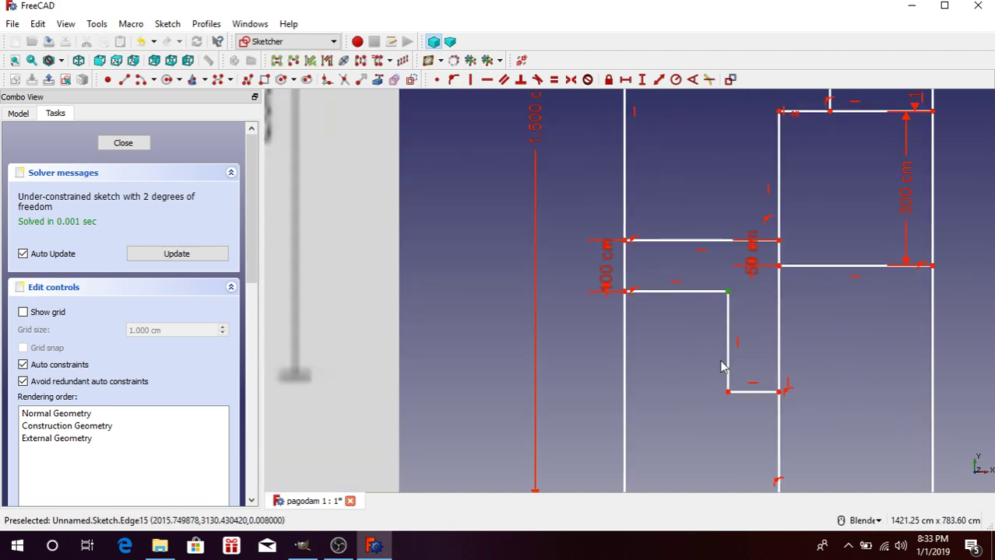
{"action": "left_click", "coordinate": [727, 354]}
{"action": "left_click", "coordinate": [643, 80]}
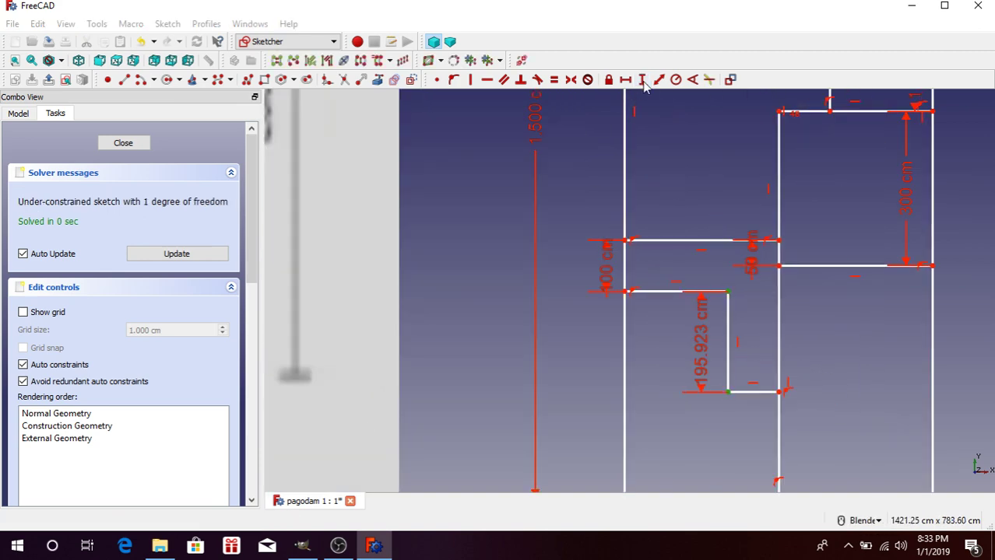
{"action": "type", "text": "15"}
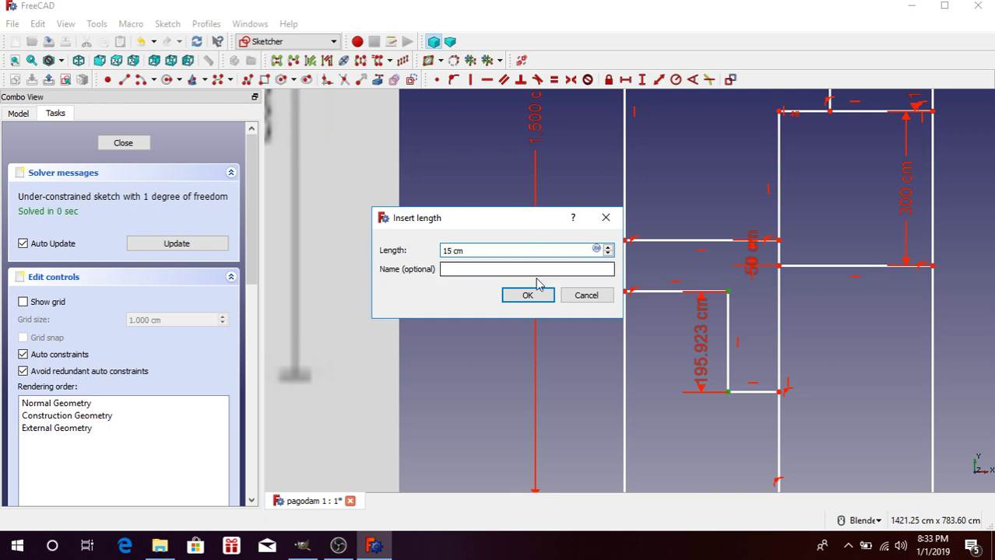
{"action": "type", "text": "0"}
{"action": "left_click", "coordinate": [526, 296]}
Reopen the new dimension to confirm it reads 150 cm, then close it unchanged
{"action": "scroll", "coordinate": [578, 293], "scroll_direction": "down", "scroll_amount": 6}
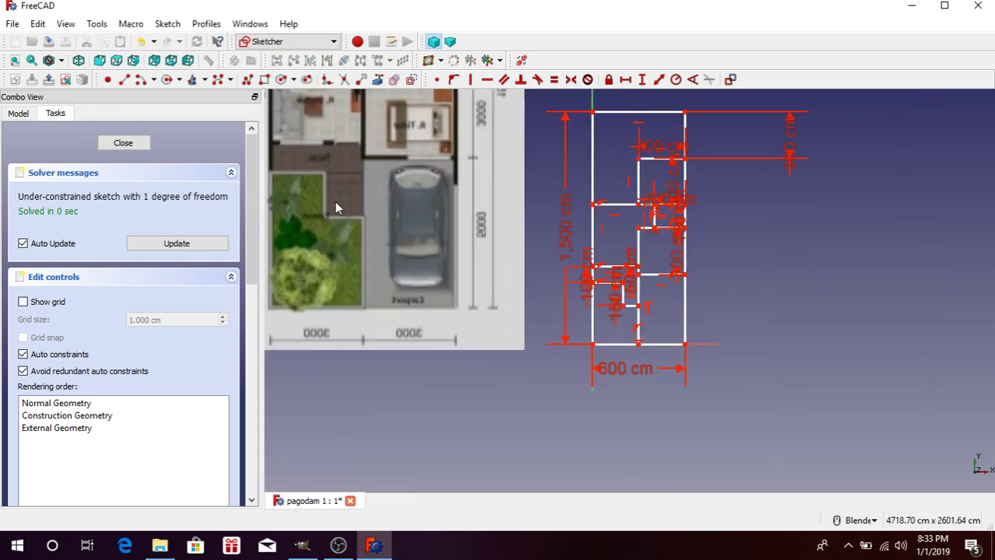
{"action": "scroll", "coordinate": [336, 207], "scroll_direction": "up", "scroll_amount": 4}
{"action": "scroll", "coordinate": [436, 187], "scroll_direction": "up", "scroll_amount": 4}
{"action": "scroll", "coordinate": [413, 175], "scroll_direction": "down", "scroll_amount": 2}
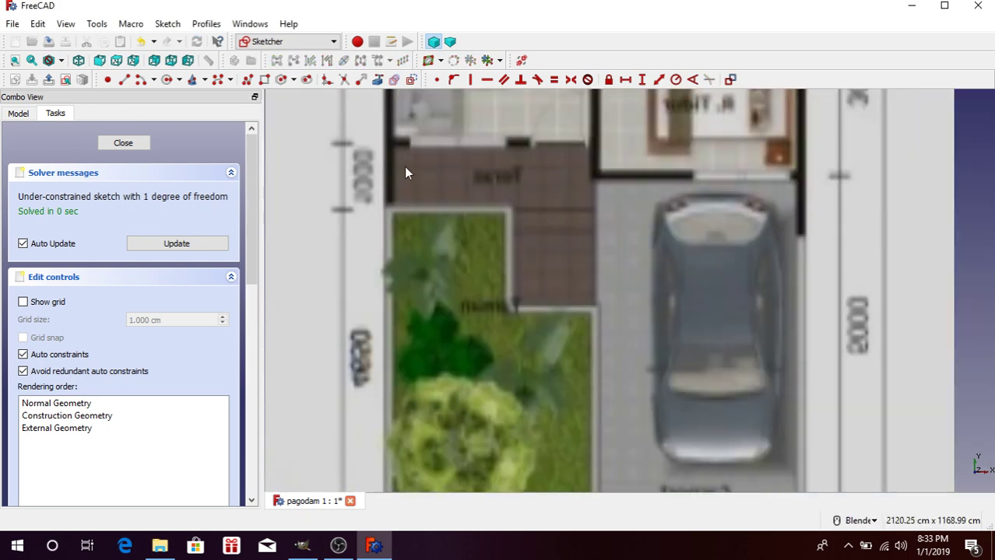
{"action": "scroll", "coordinate": [522, 257], "scroll_direction": "down", "scroll_amount": 3}
{"action": "scroll", "coordinate": [701, 295], "scroll_direction": "down", "scroll_amount": 1}
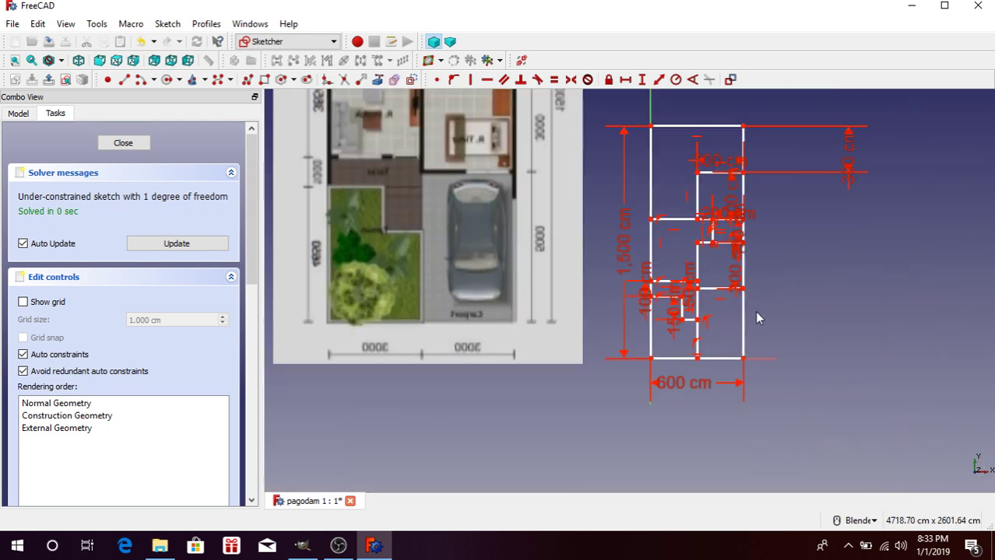
{"action": "scroll", "coordinate": [700, 300], "scroll_direction": "up", "scroll_amount": 4}
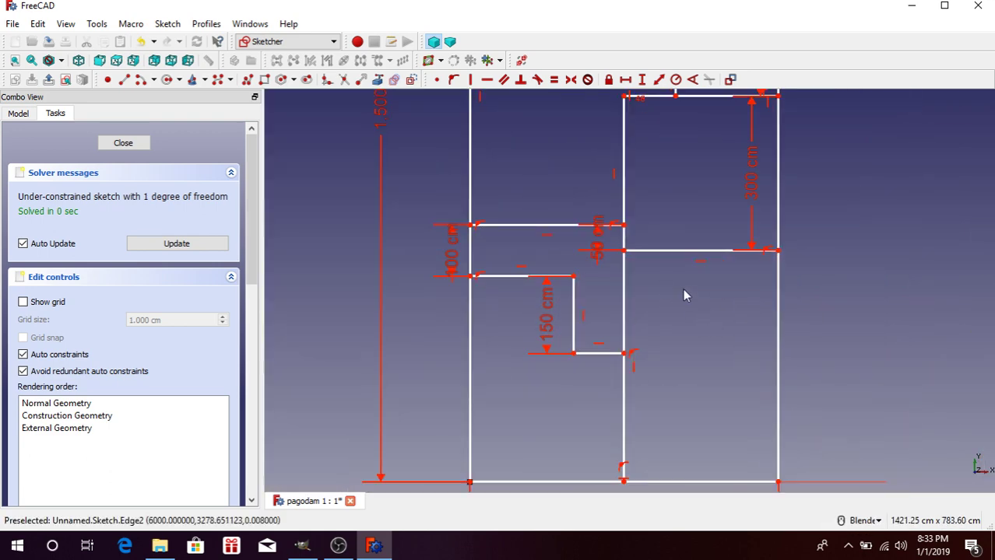
{"action": "double_click", "coordinate": [546, 328]}
{"action": "left_click", "coordinate": [630, 389]}
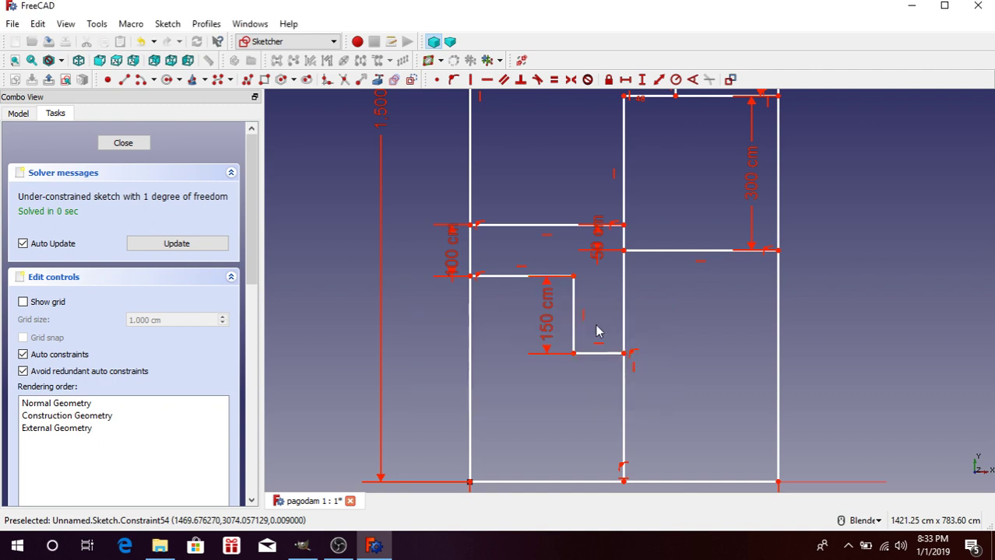
Add a 100 cm horizontal distance between the two notch corners for the notch width
{"action": "left_click", "coordinate": [625, 253]}
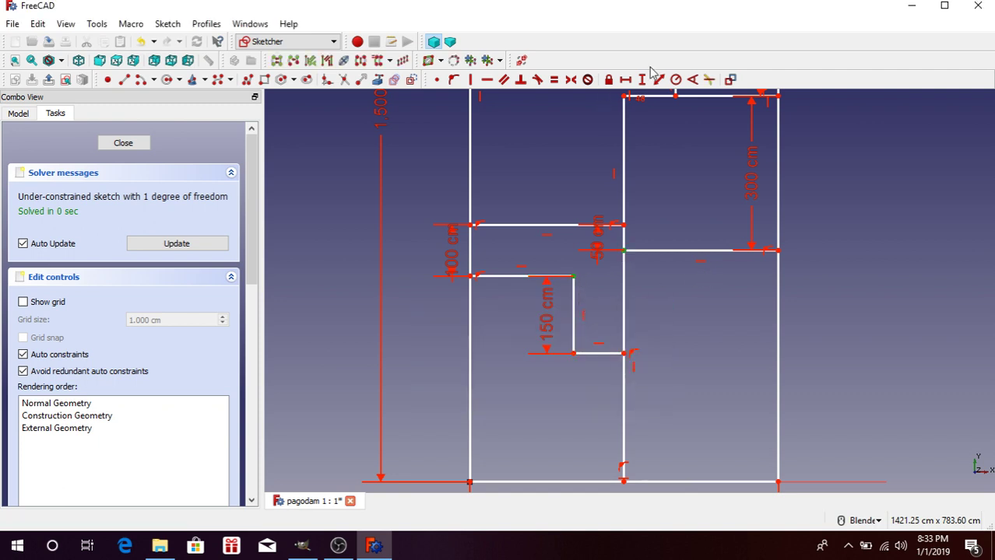
{"action": "left_click", "coordinate": [625, 80]}
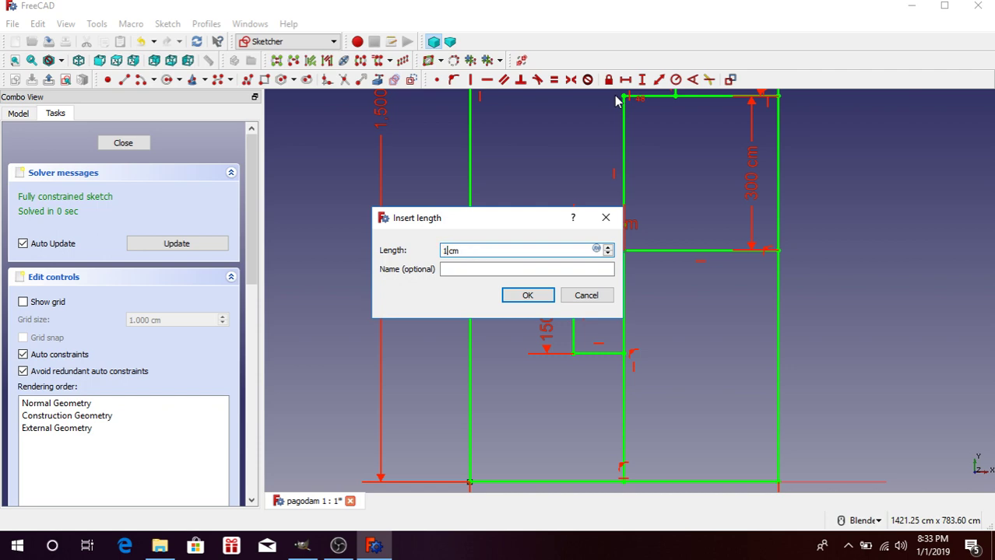
{"action": "left_click", "coordinate": [541, 295]}
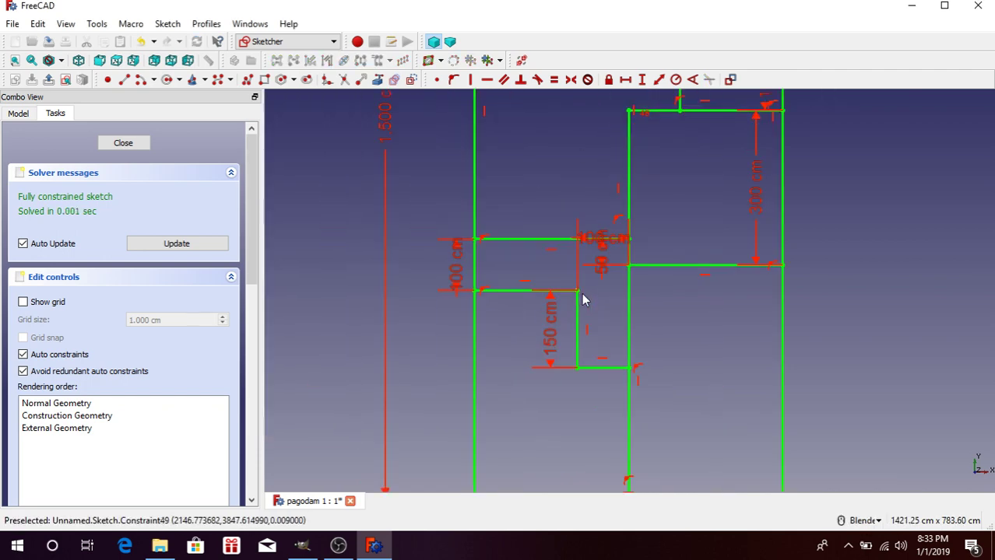
{"action": "scroll", "coordinate": [702, 268], "scroll_direction": "down", "scroll_amount": 5}
{"action": "scroll", "coordinate": [703, 269], "scroll_direction": "up", "scroll_amount": 5}
{"action": "scroll", "coordinate": [689, 262], "scroll_direction": "down", "scroll_amount": 1}
{"action": "scroll", "coordinate": [662, 255], "scroll_direction": "down", "scroll_amount": 3}
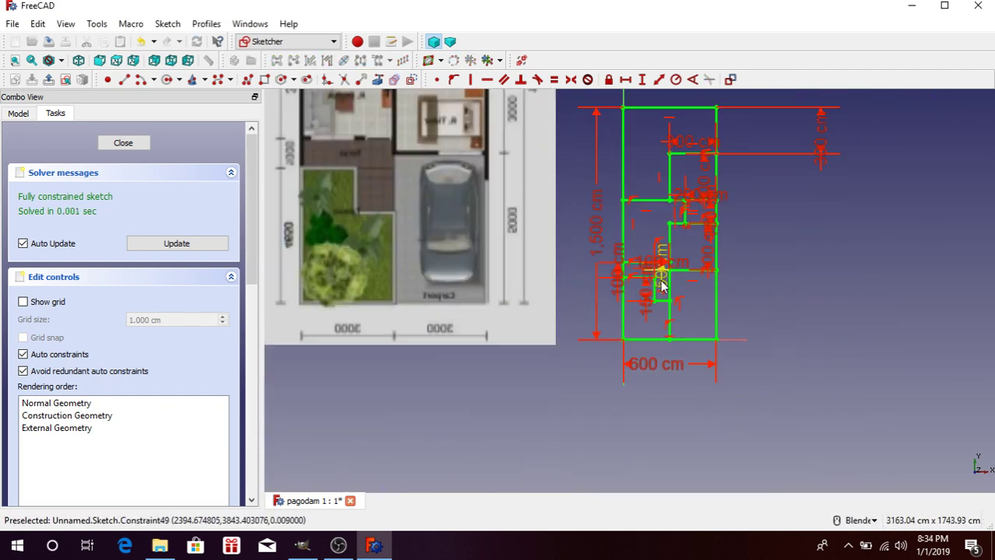
{"action": "scroll", "coordinate": [670, 241], "scroll_direction": "up", "scroll_amount": 2}
{"action": "scroll", "coordinate": [683, 204], "scroll_direction": "up", "scroll_amount": 2}
{"action": "scroll", "coordinate": [659, 178], "scroll_direction": "down", "scroll_amount": 2}
{"action": "scroll", "coordinate": [644, 326], "scroll_direction": "up", "scroll_amount": 3}
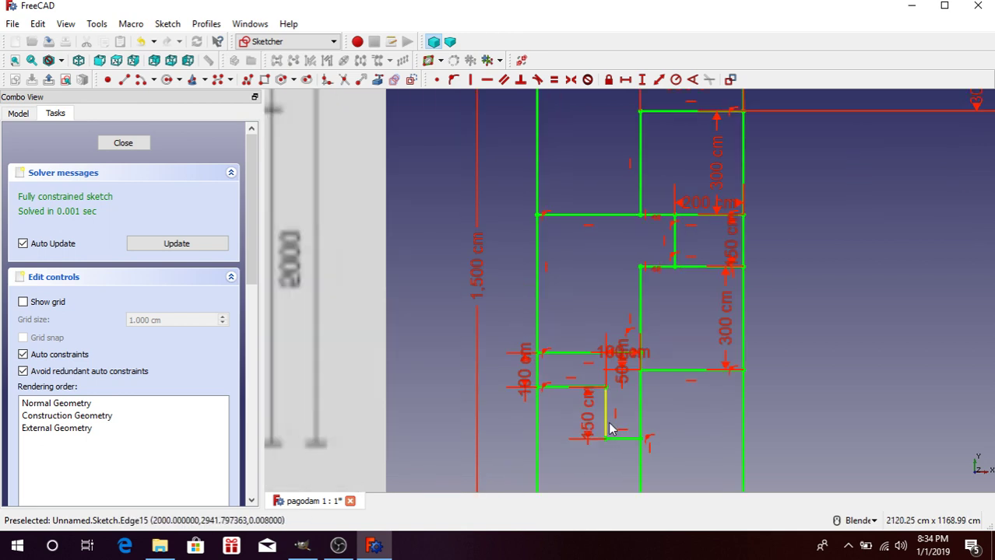
Delete the old 150 cm notch height dimension and re-add it as a 150 cm vertical distance between corners
{"action": "left_click", "coordinate": [585, 417]}
{"action": "key", "text": "Delete"}
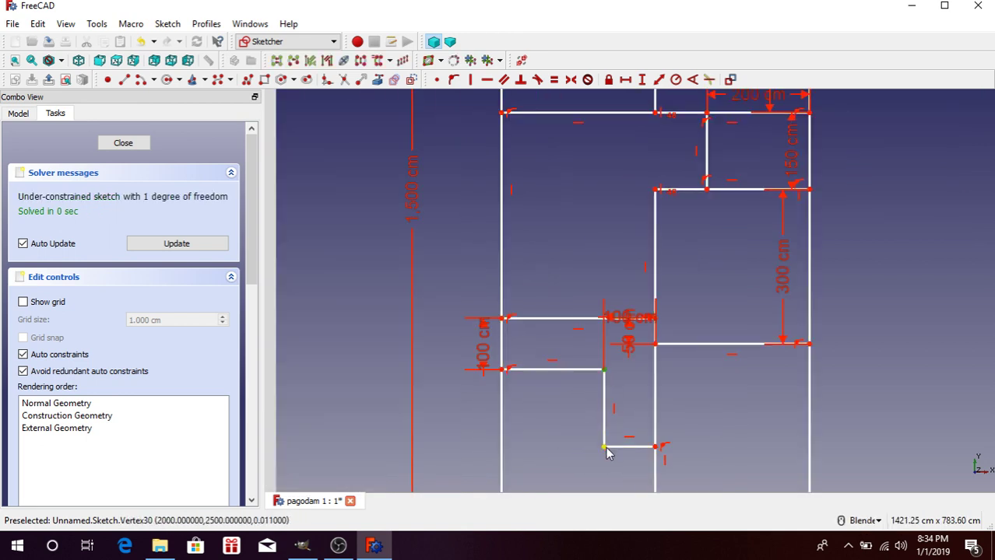
{"action": "left_click", "coordinate": [642, 79]}
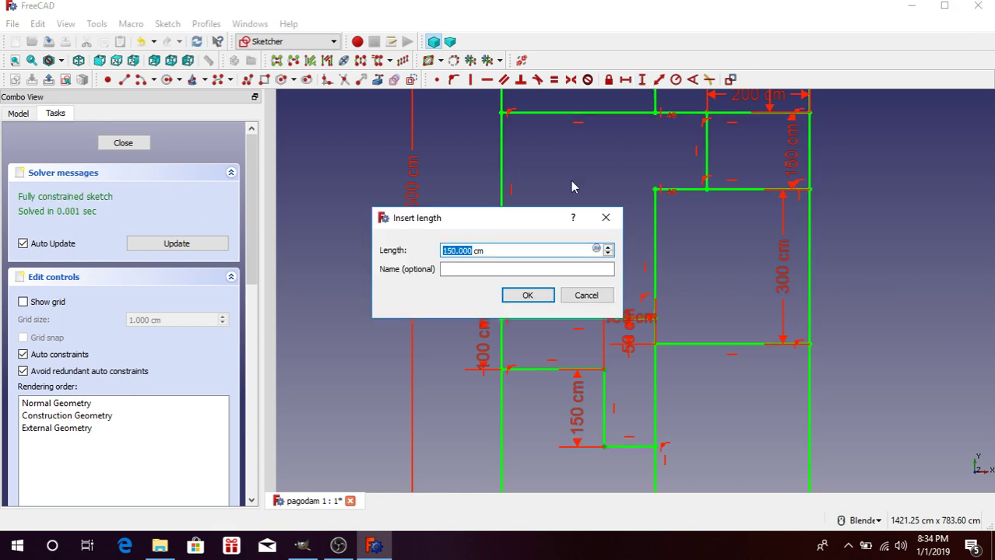
{"action": "left_click", "coordinate": [527, 296]}
{"action": "scroll", "coordinate": [617, 356], "scroll_direction": "down", "scroll_amount": 5}
{"action": "scroll", "coordinate": [671, 336], "scroll_direction": "up", "scroll_amount": 2}
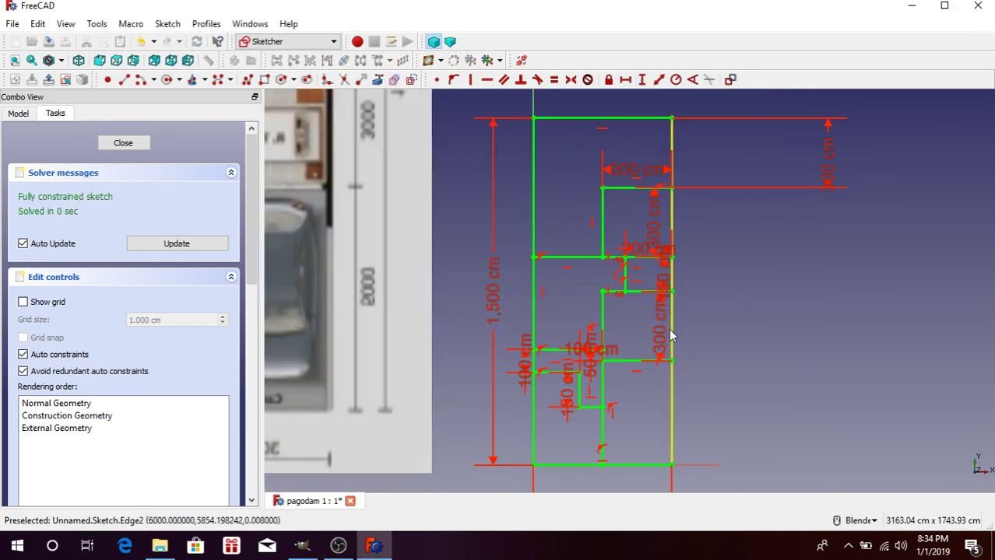
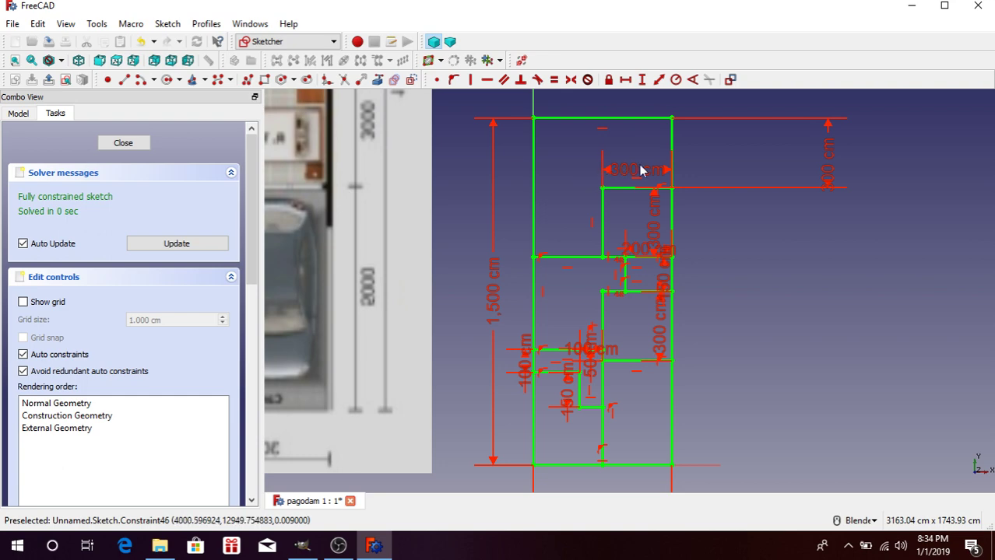
Draw a polyline wall from the small room's corner to the long vertical wall, trimming the overhang
{"action": "scroll", "coordinate": [630, 202], "scroll_direction": "up", "scroll_amount": 2}
{"action": "scroll", "coordinate": [599, 314], "scroll_direction": "up", "scroll_amount": 2}
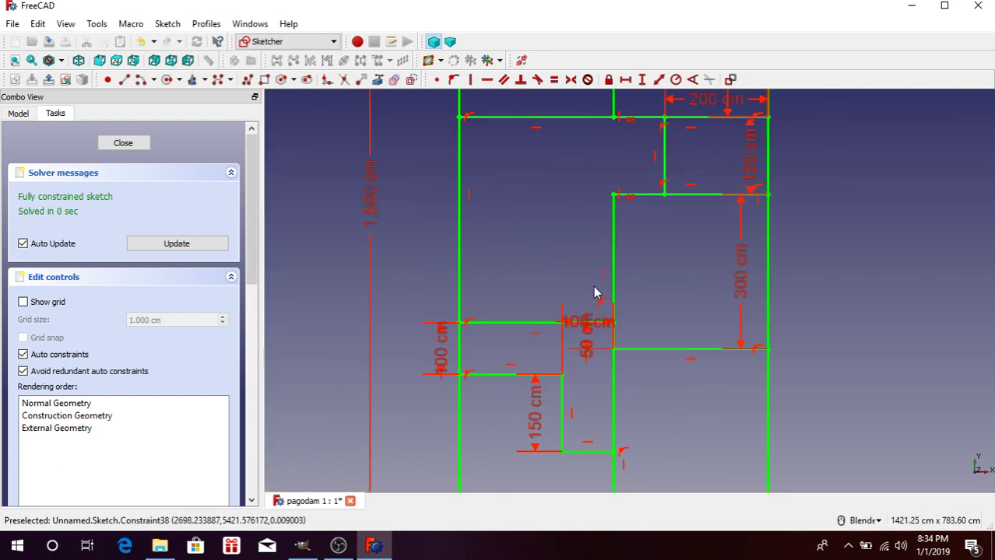
{"action": "scroll", "coordinate": [595, 290], "scroll_direction": "down", "scroll_amount": 3}
{"action": "scroll", "coordinate": [595, 290], "scroll_direction": "up", "scroll_amount": 3}
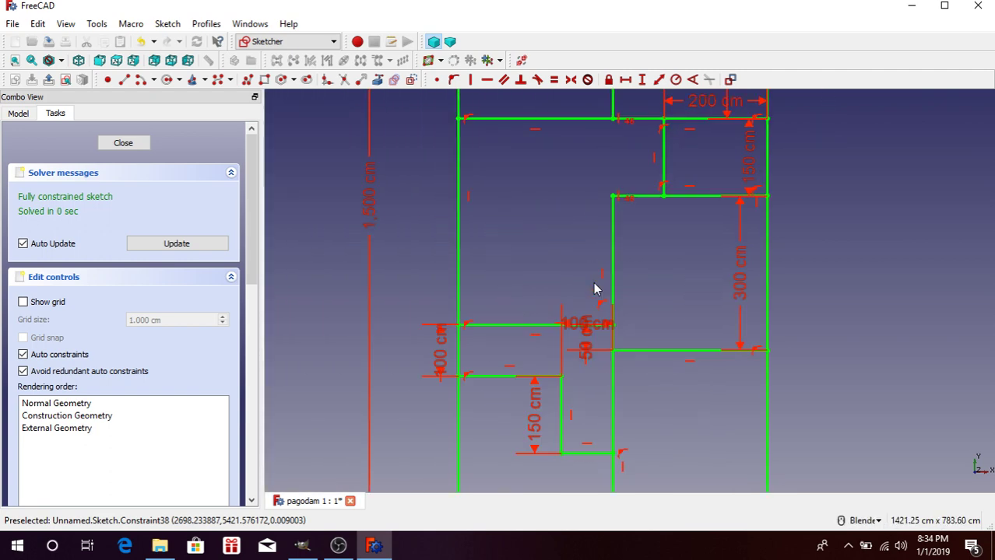
{"action": "left_click", "coordinate": [247, 80]}
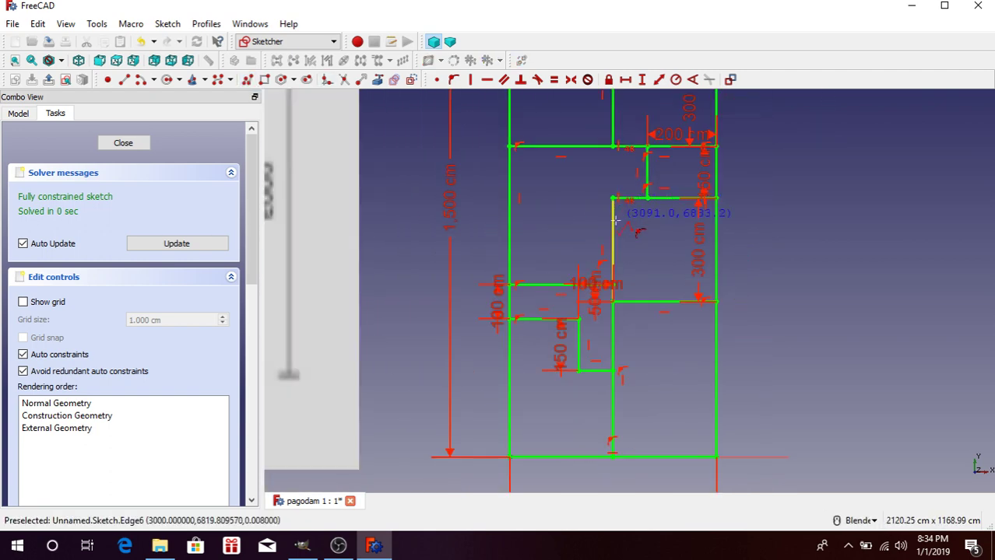
{"action": "scroll", "coordinate": [568, 341], "scroll_direction": "up", "scroll_amount": 2}
{"action": "left_click", "coordinate": [577, 338]}
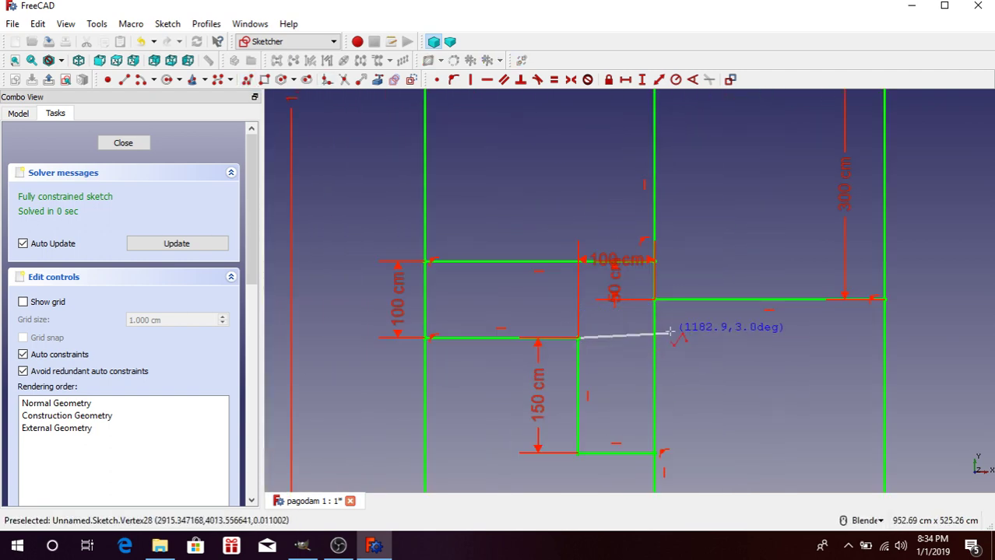
{"action": "left_click", "coordinate": [690, 338]}
{"action": "right_click", "coordinate": [729, 395]}
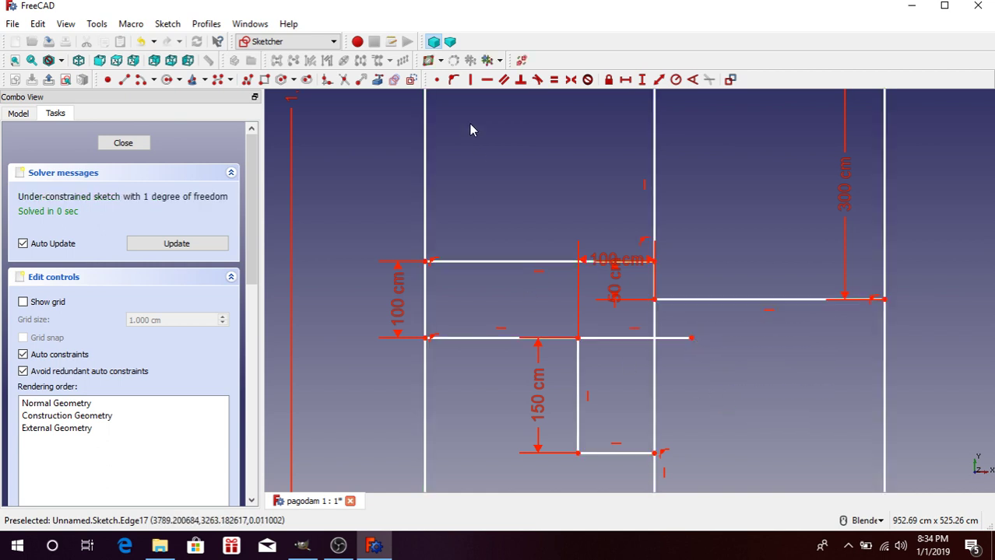
{"action": "left_click", "coordinate": [343, 79]}
{"action": "left_click", "coordinate": [674, 338]}
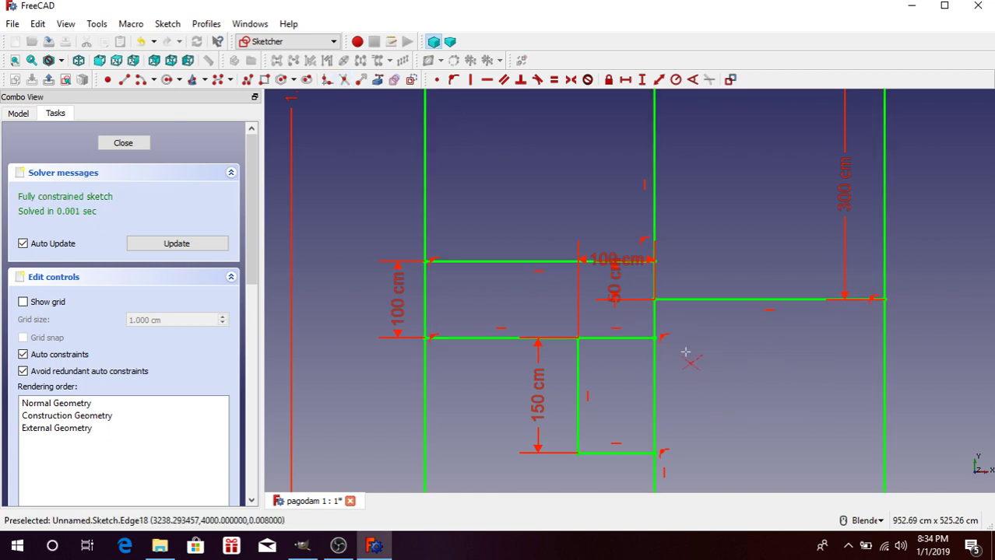
Close the fully constrained wall sketch
{"action": "scroll", "coordinate": [623, 311], "scroll_direction": "down", "scroll_amount": 3}
{"action": "scroll", "coordinate": [622, 311], "scroll_direction": "up", "scroll_amount": 2}
{"action": "scroll", "coordinate": [665, 333], "scroll_direction": "up", "scroll_amount": 1}
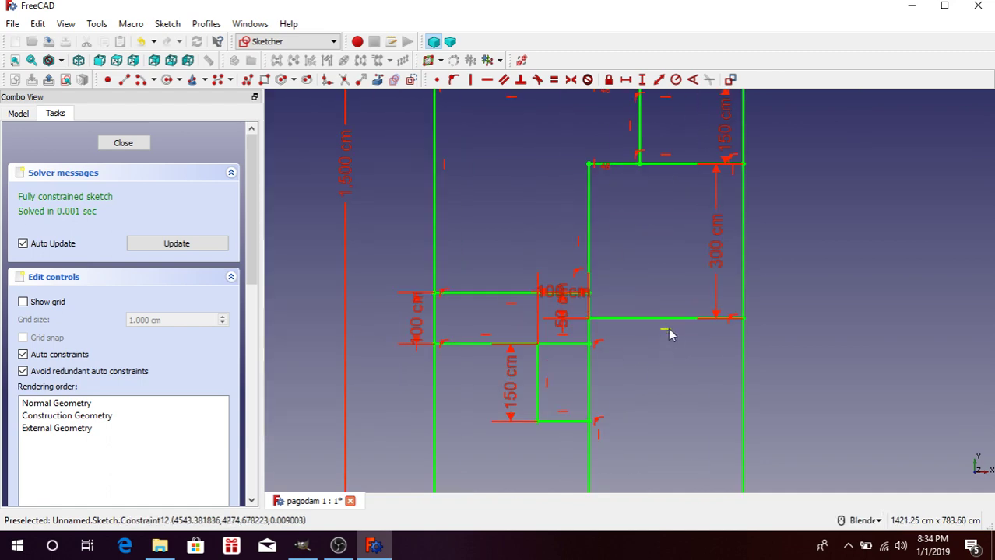
{"action": "scroll", "coordinate": [654, 327], "scroll_direction": "down", "scroll_amount": 2}
{"action": "scroll", "coordinate": [684, 244], "scroll_direction": "up", "scroll_amount": 2}
{"action": "scroll", "coordinate": [637, 338], "scroll_direction": "down", "scroll_amount": 1}
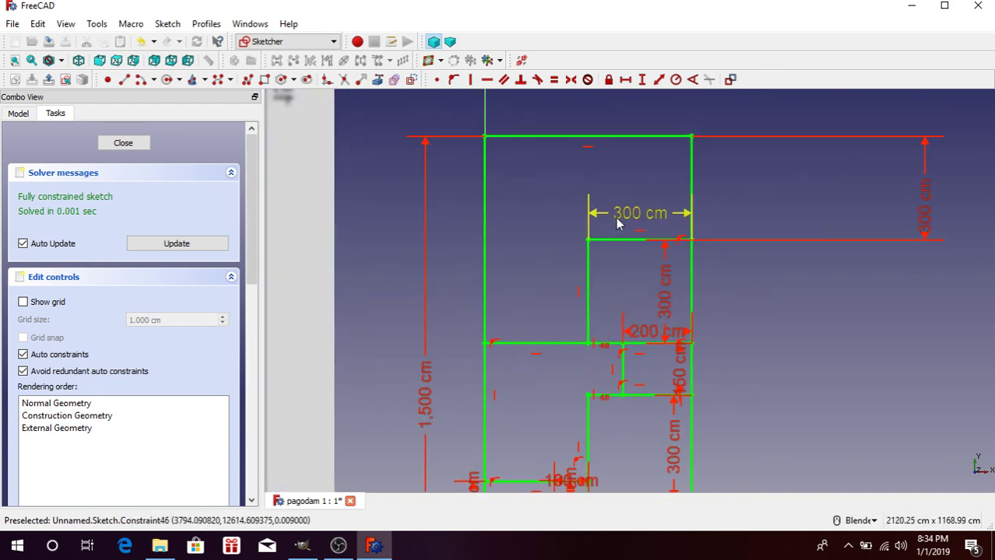
{"action": "scroll", "coordinate": [629, 194], "scroll_direction": "down", "scroll_amount": 1}
{"action": "scroll", "coordinate": [621, 247], "scroll_direction": "up", "scroll_amount": 1}
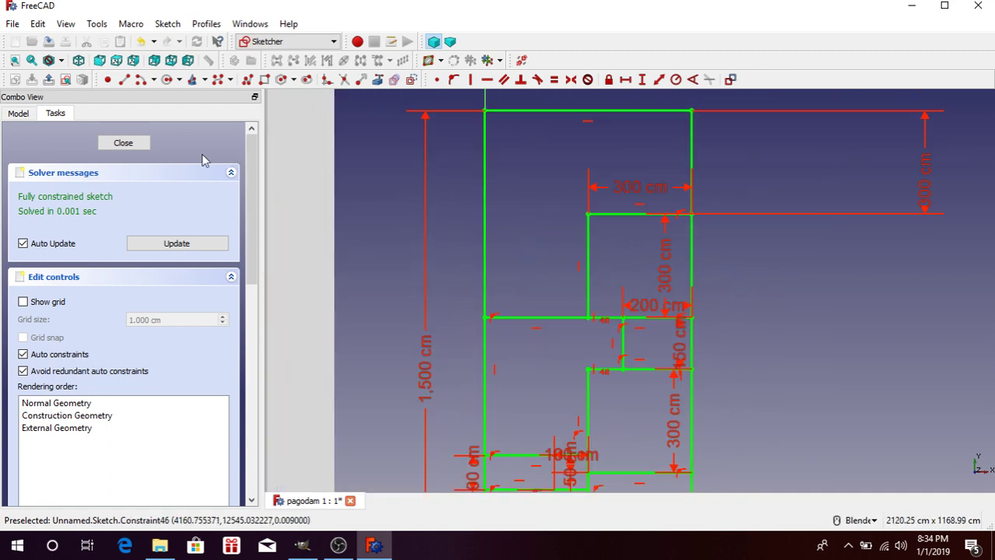
{"action": "left_click", "coordinate": [123, 143]}
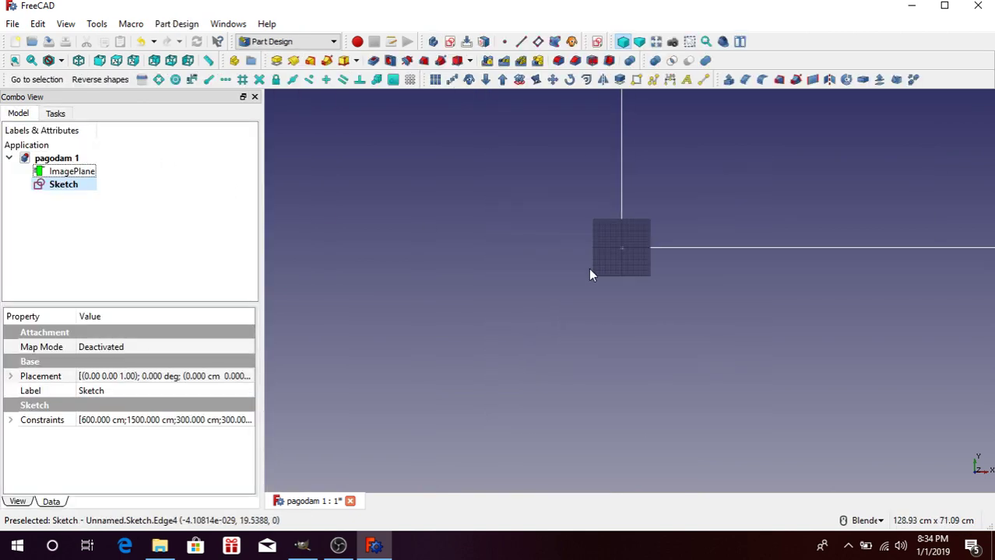
Deselect the wall sketch and create a new sketch, bringing up the orientation dialog
{"action": "scroll", "coordinate": [588, 271], "scroll_direction": "up", "scroll_amount": 2}
{"action": "scroll", "coordinate": [619, 194], "scroll_direction": "down", "scroll_amount": 1}
{"action": "scroll", "coordinate": [622, 200], "scroll_direction": "up", "scroll_amount": 1}
{"action": "scroll", "coordinate": [626, 217], "scroll_direction": "up", "scroll_amount": 1}
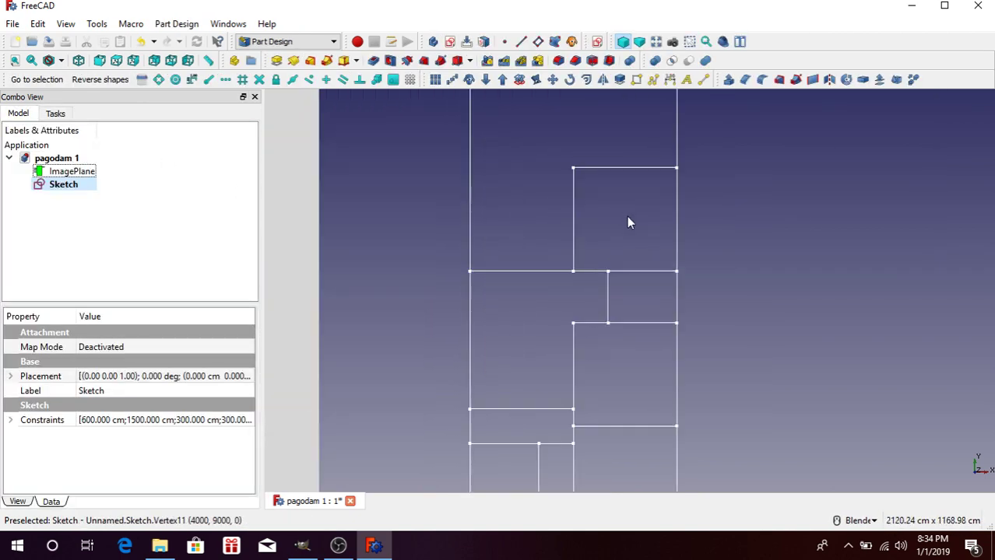
{"action": "scroll", "coordinate": [600, 224], "scroll_direction": "down", "scroll_amount": 2}
{"action": "scroll", "coordinate": [591, 216], "scroll_direction": "up", "scroll_amount": 1}
{"action": "scroll", "coordinate": [601, 241], "scroll_direction": "down", "scroll_amount": 1}
{"action": "scroll", "coordinate": [604, 251], "scroll_direction": "up", "scroll_amount": 1}
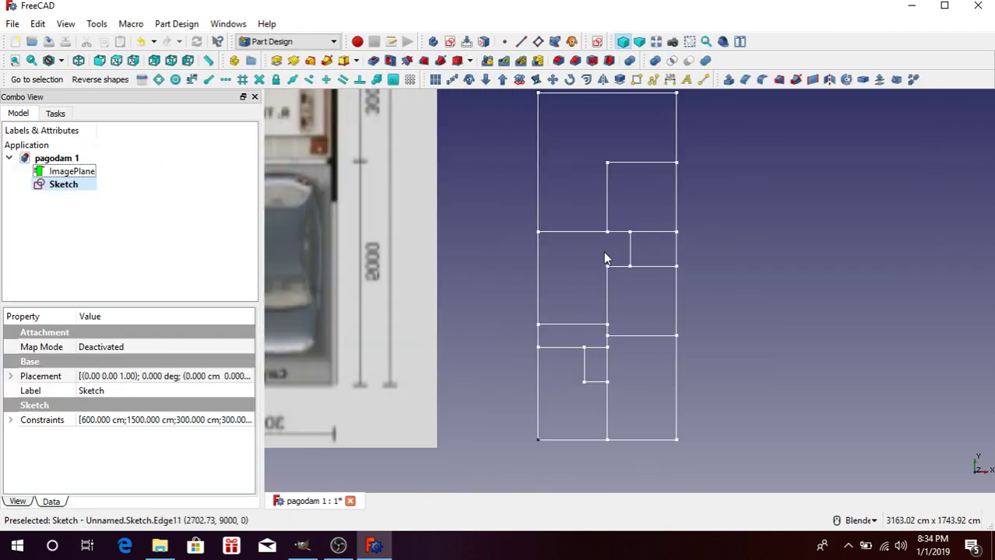
{"action": "scroll", "coordinate": [604, 234], "scroll_direction": "down", "scroll_amount": 1}
{"action": "scroll", "coordinate": [608, 203], "scroll_direction": "up", "scroll_amount": 1}
{"action": "scroll", "coordinate": [610, 194], "scroll_direction": "down", "scroll_amount": 2}
{"action": "scroll", "coordinate": [700, 209], "scroll_direction": "up", "scroll_amount": 2}
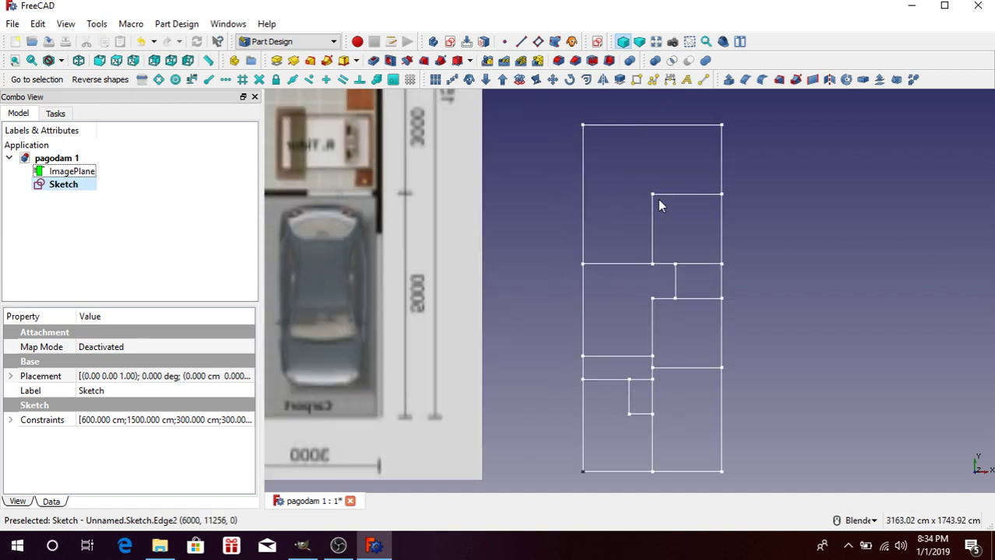
{"action": "scroll", "coordinate": [662, 191], "scroll_direction": "down", "scroll_amount": 2}
{"action": "scroll", "coordinate": [671, 165], "scroll_direction": "up", "scroll_amount": 2}
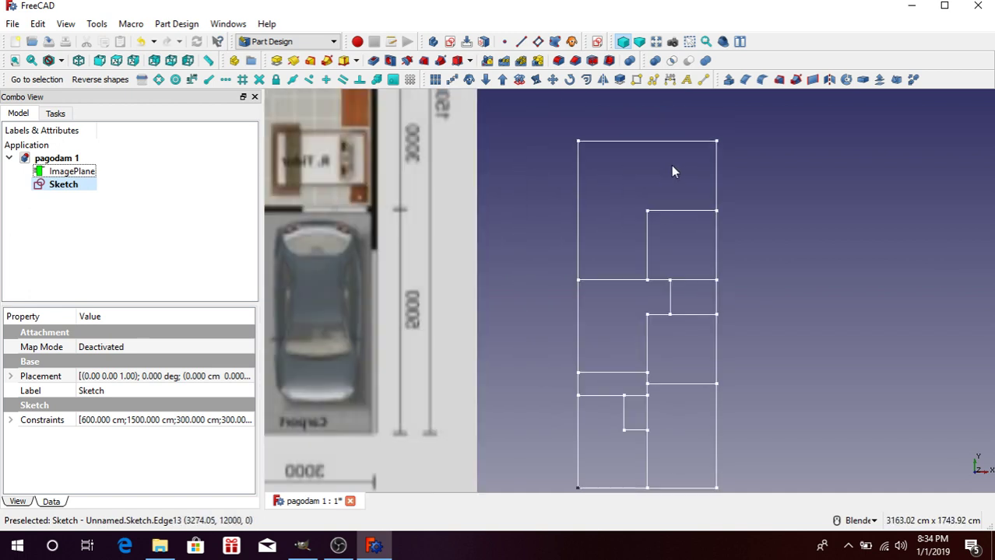
{"action": "left_click", "coordinate": [799, 233]}
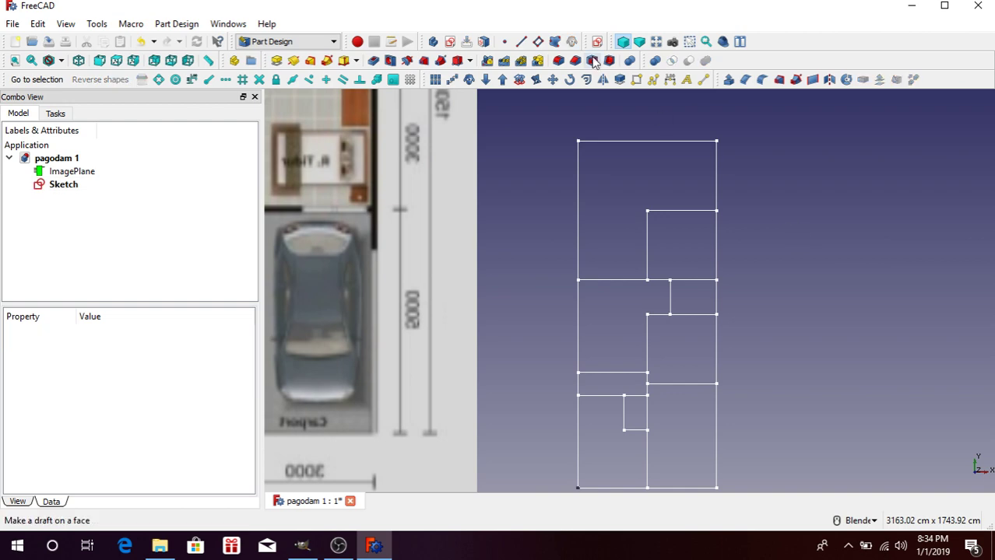
{"action": "left_click", "coordinate": [597, 41]}
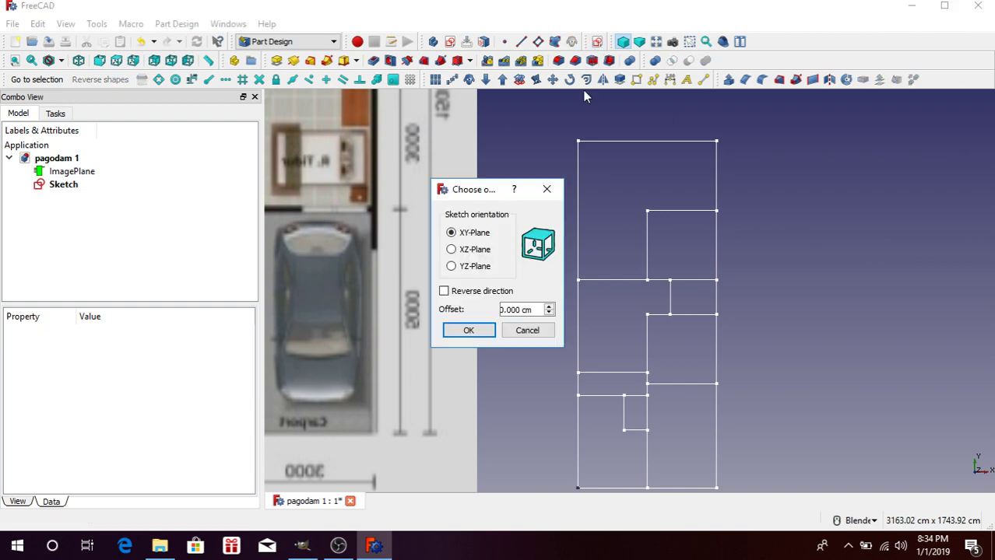
Accept the XY-Plane orientation and draw a small square with the Rectangle tool
{"action": "left_click", "coordinate": [469, 330]}
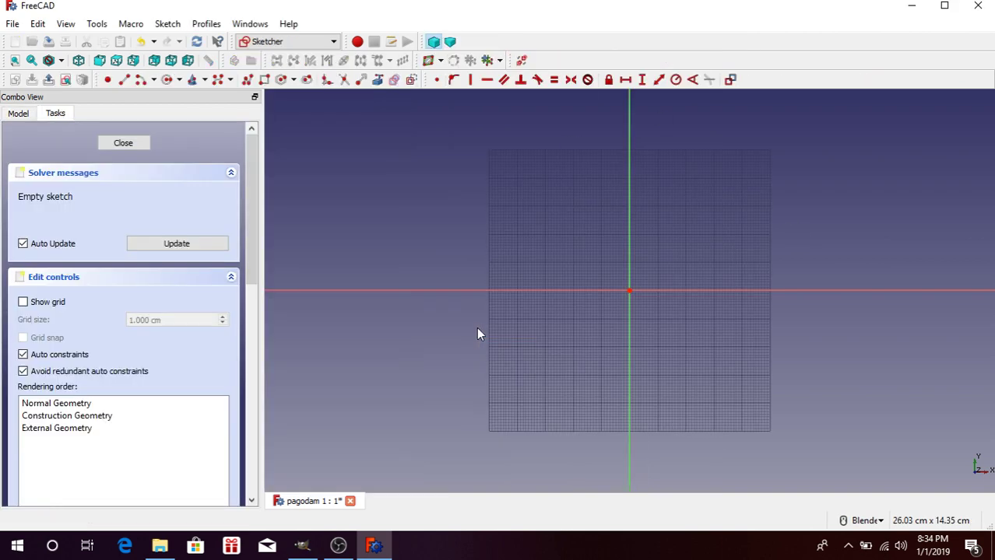
{"action": "scroll", "coordinate": [544, 304], "scroll_direction": "down", "scroll_amount": 5}
{"action": "scroll", "coordinate": [592, 284], "scroll_direction": "down", "scroll_amount": 5}
{"action": "scroll", "coordinate": [646, 233], "scroll_direction": "up", "scroll_amount": 2}
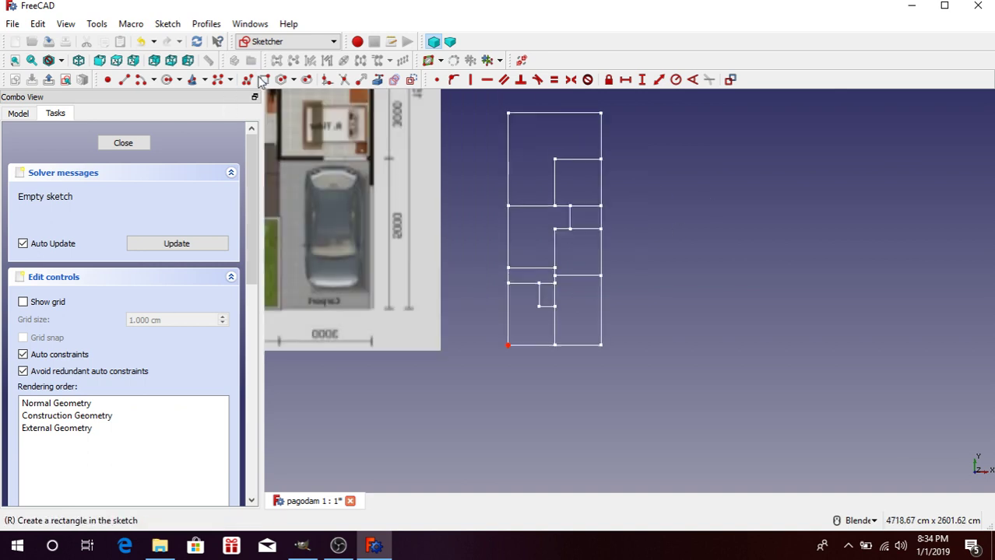
{"action": "left_click", "coordinate": [264, 79]}
{"action": "scroll", "coordinate": [650, 148], "scroll_direction": "up", "scroll_amount": 2}
{"action": "left_click", "coordinate": [637, 169]}
{"action": "left_click", "coordinate": [674, 210]}
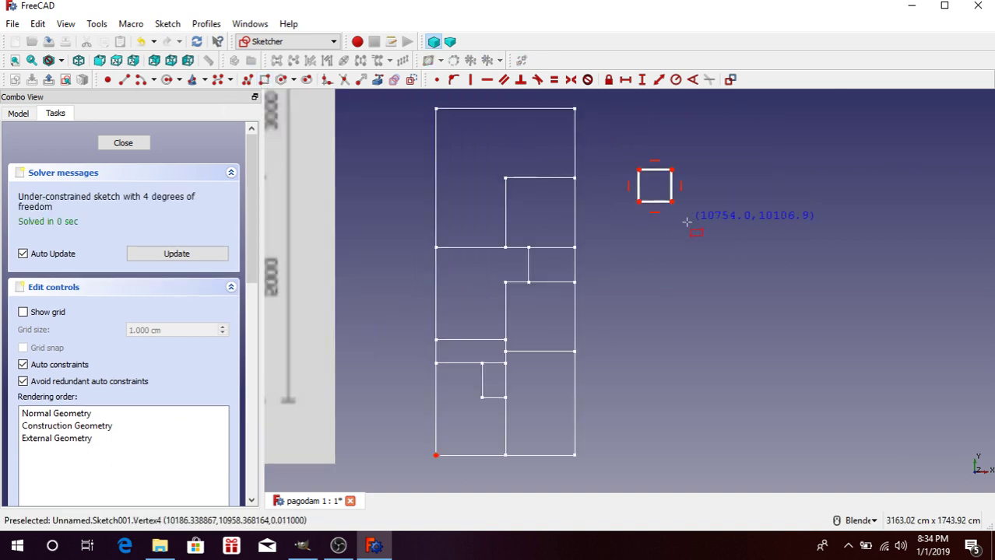
{"action": "scroll", "coordinate": [686, 182], "scroll_direction": "up", "scroll_amount": 2}
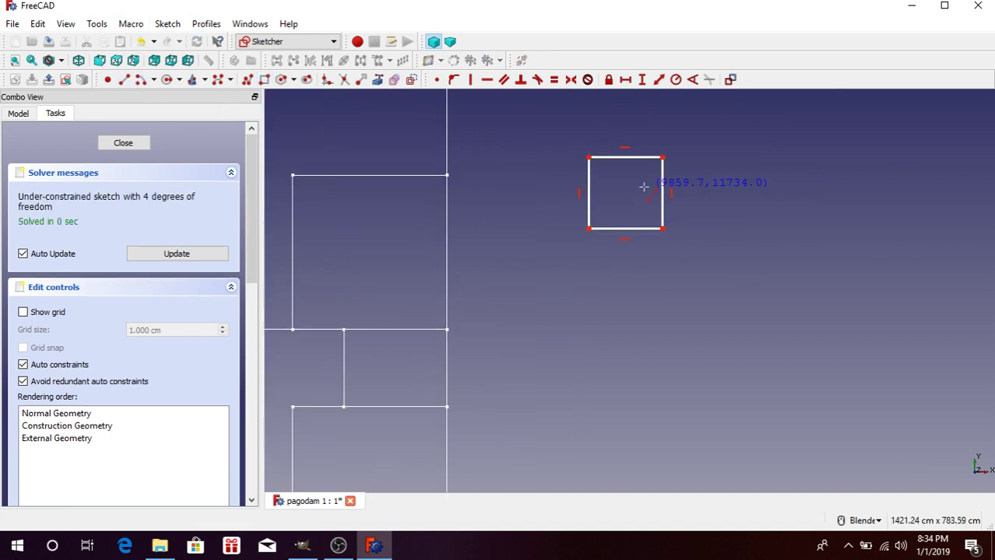
{"action": "scroll", "coordinate": [644, 185], "scroll_direction": "up", "scroll_amount": 2}
Draw lines from the square's four corners meeting at its centre to form an X
{"action": "left_click", "coordinate": [525, 125]}
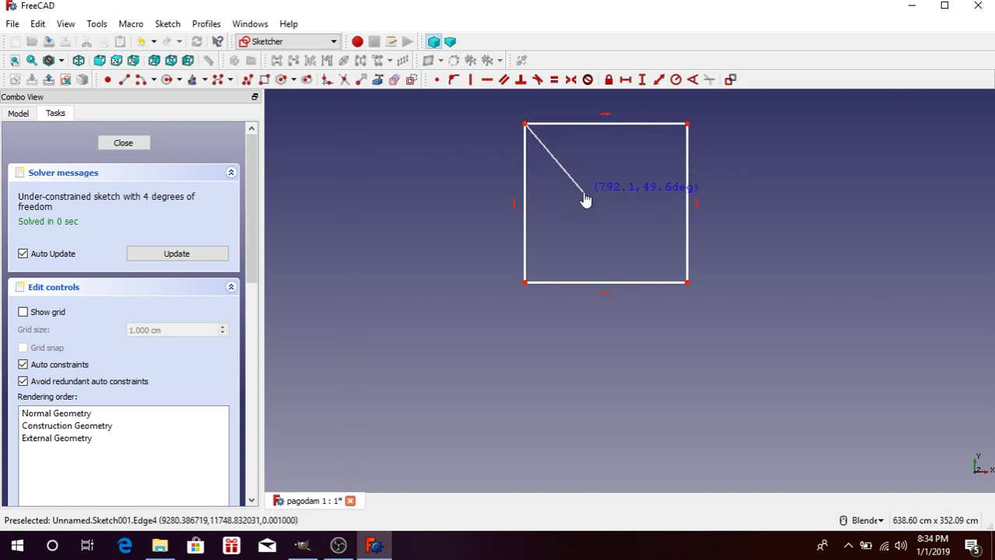
{"action": "left_click", "coordinate": [583, 192]}
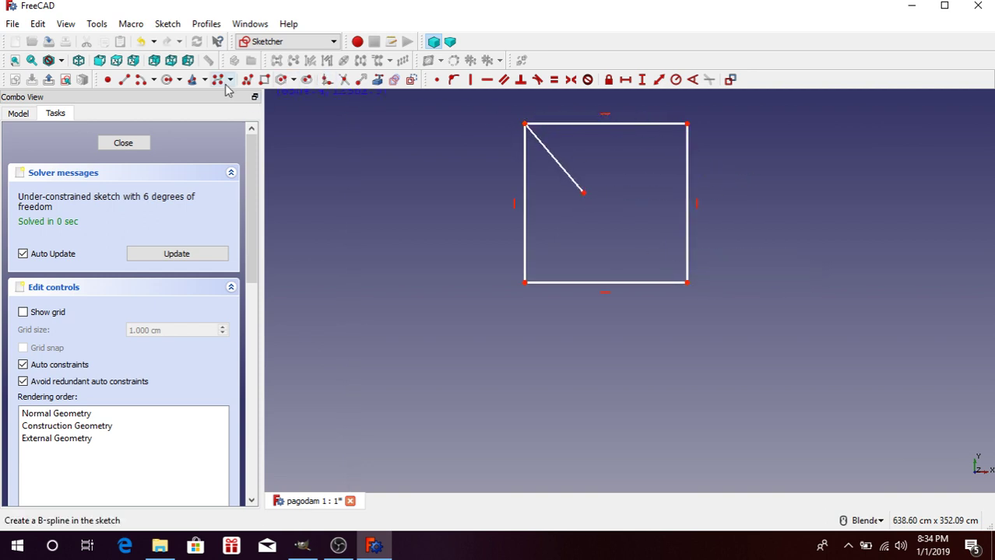
{"action": "left_click", "coordinate": [583, 192]}
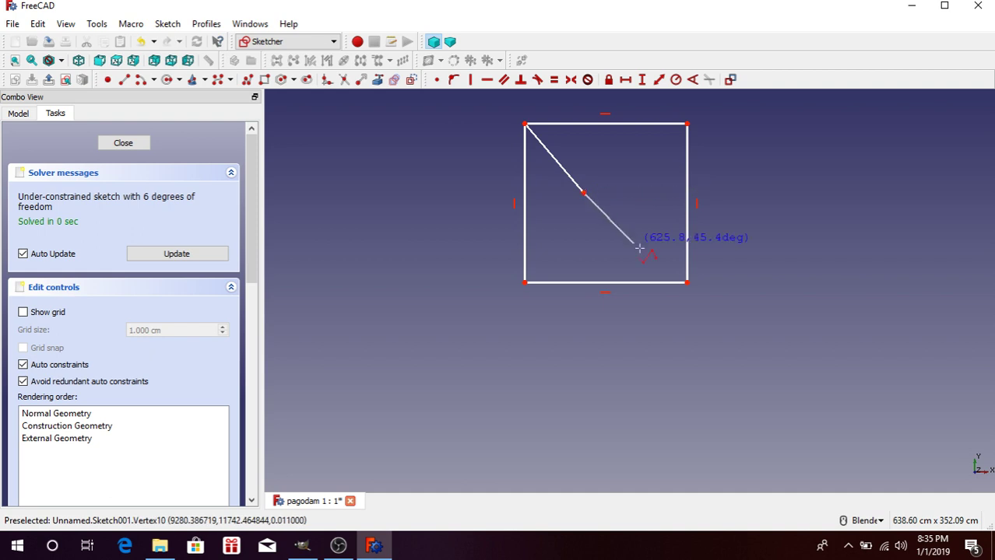
{"action": "left_click", "coordinate": [688, 283]}
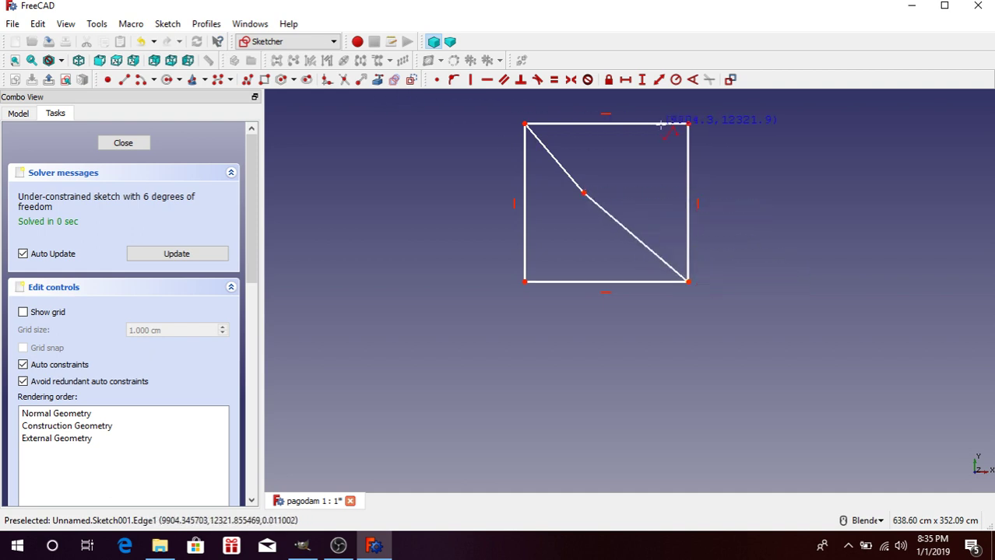
{"action": "left_click", "coordinate": [688, 123]}
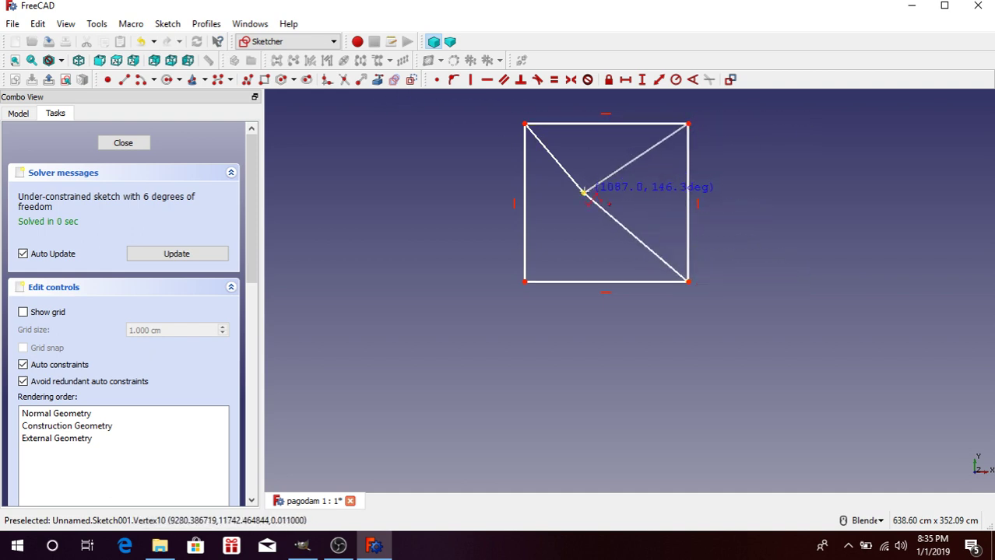
{"action": "left_click", "coordinate": [583, 193]}
{"action": "left_click", "coordinate": [583, 192]}
{"action": "left_click", "coordinate": [528, 279]}
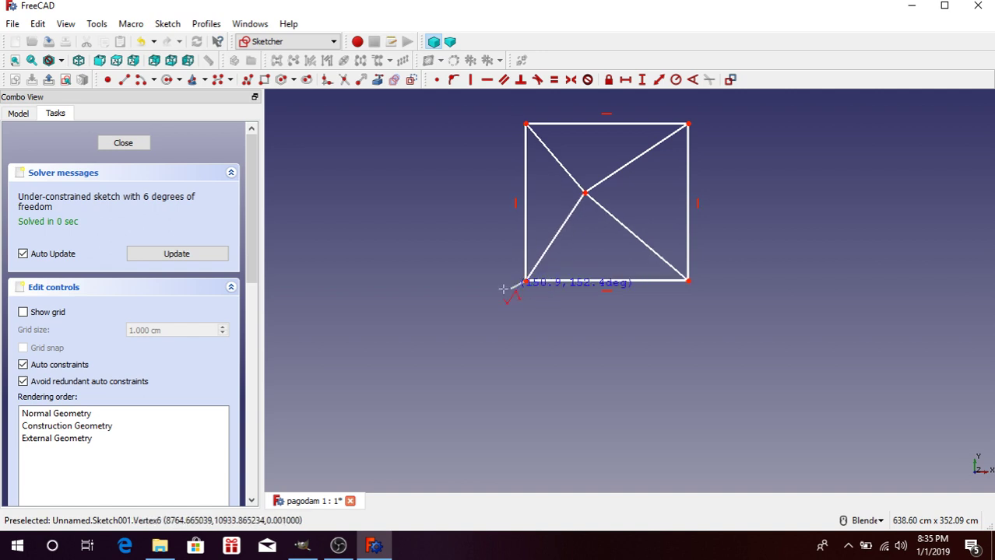
{"action": "key", "text": "Escape"}
{"action": "scroll", "coordinate": [808, 275], "scroll_direction": "down", "scroll_amount": 2}
{"action": "scroll", "coordinate": [792, 257], "scroll_direction": "up", "scroll_amount": 2}
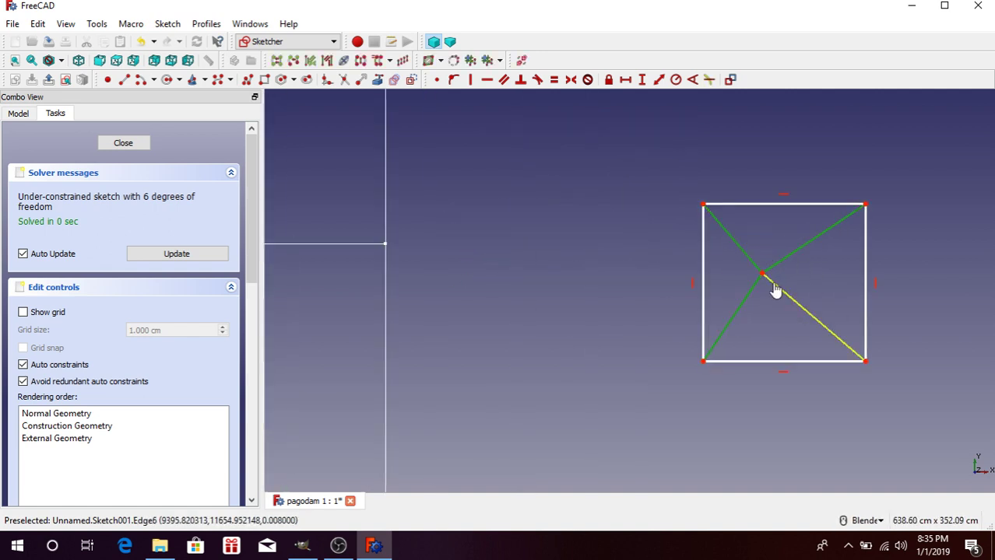
Make the square's diagonals equal and dimension its top-edge width to 15 cm
{"action": "left_click", "coordinate": [553, 80]}
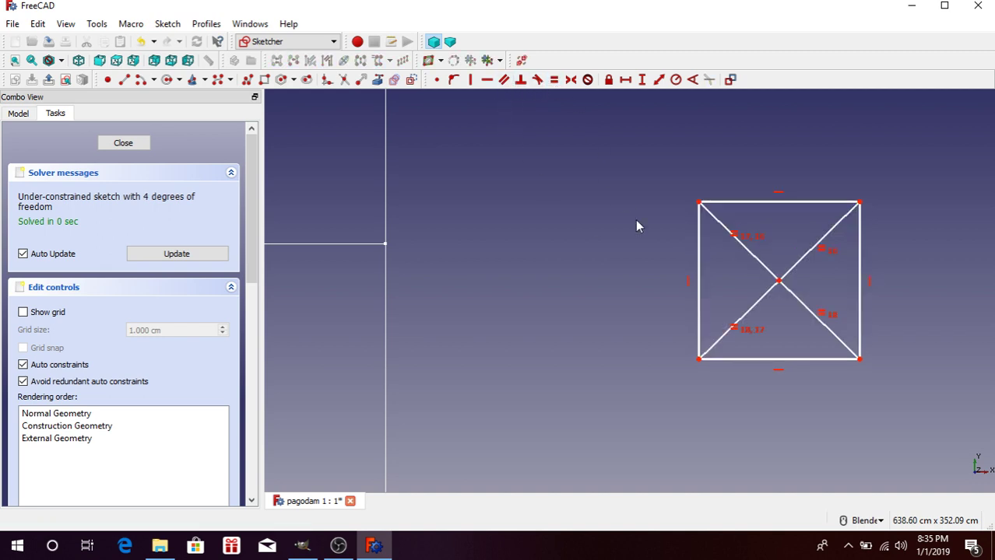
{"action": "left_click", "coordinate": [615, 212]}
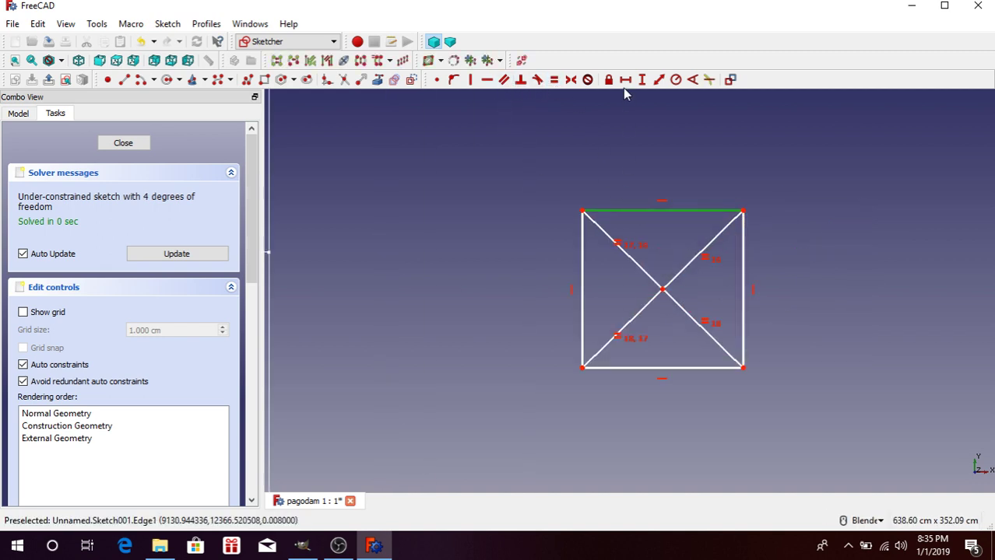
{"action": "left_click", "coordinate": [624, 79]}
{"action": "type", "text": "1"}
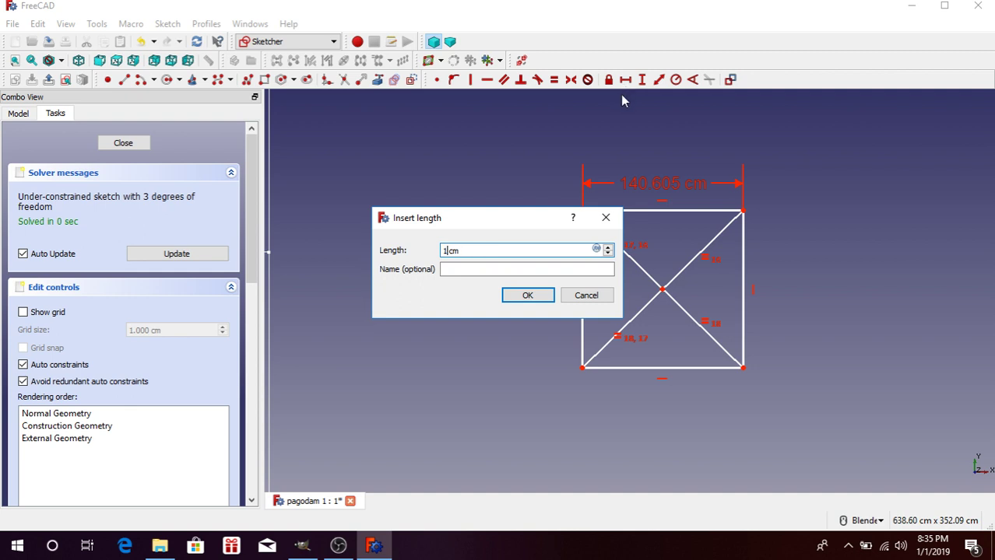
{"action": "type", "text": "0"}
{"action": "left_click", "coordinate": [513, 296]}
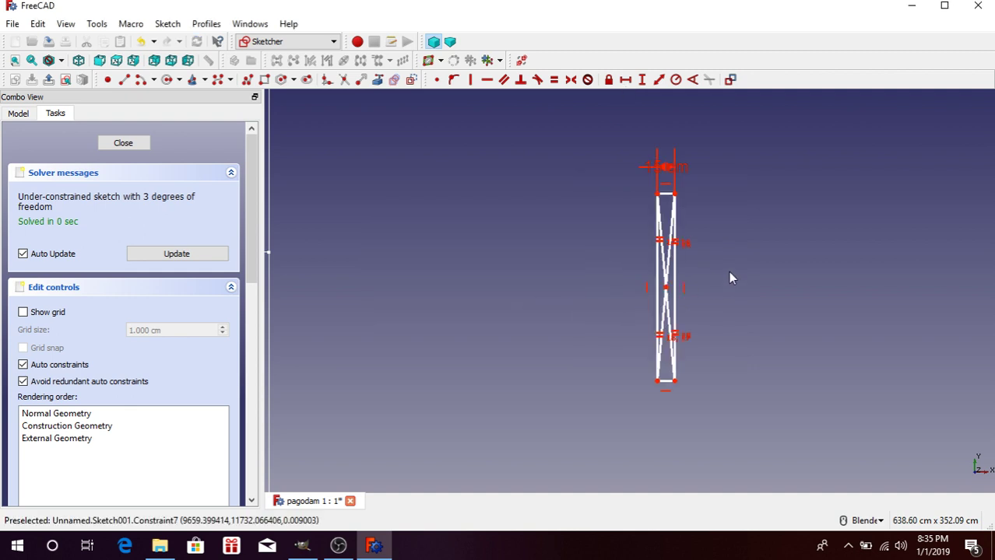
Dimension the right-edge height to 15 cm and close Sketch001
{"action": "left_click", "coordinate": [677, 268]}
{"action": "left_click", "coordinate": [643, 80]}
{"action": "type", "text": "1"}
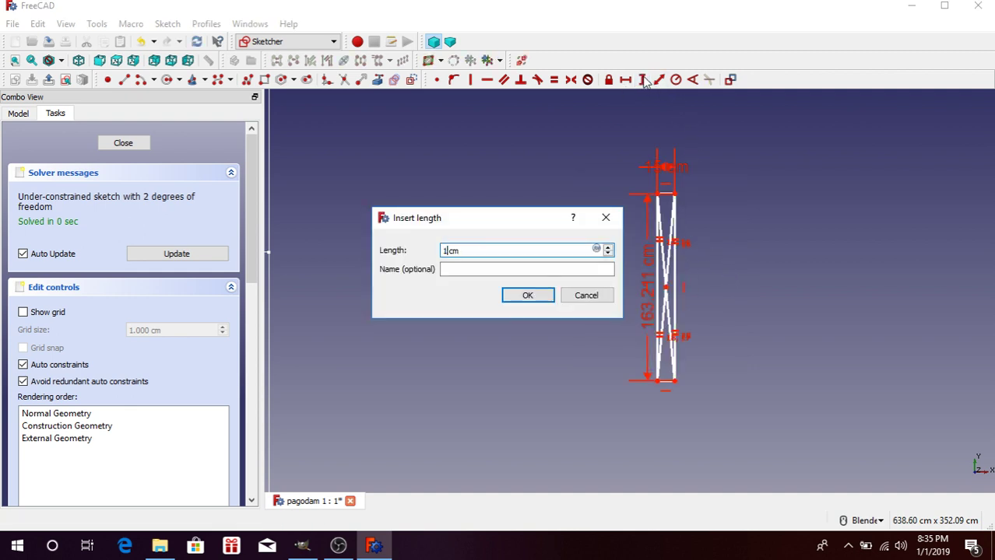
{"action": "type", "text": "0"}
{"action": "left_click", "coordinate": [534, 297]}
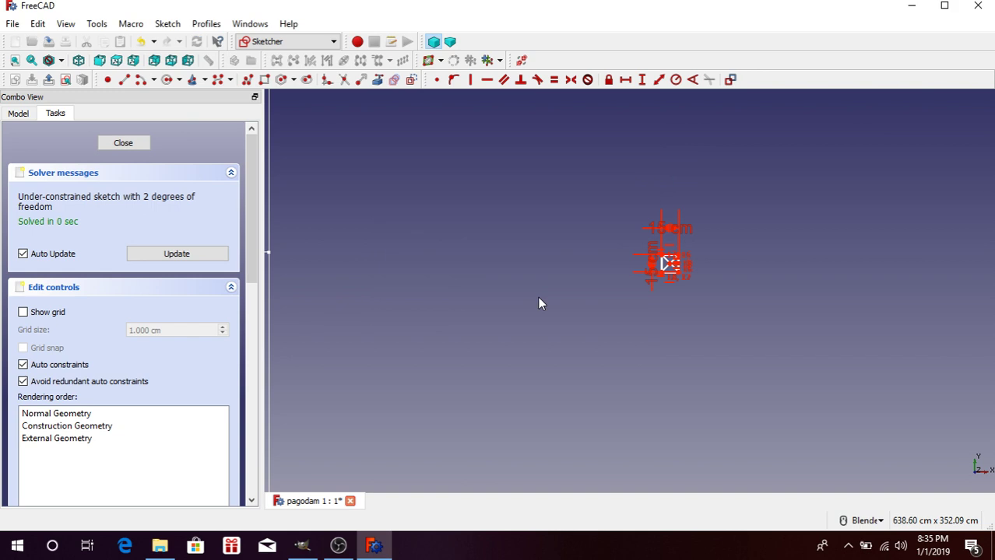
{"action": "left_click", "coordinate": [136, 146]}
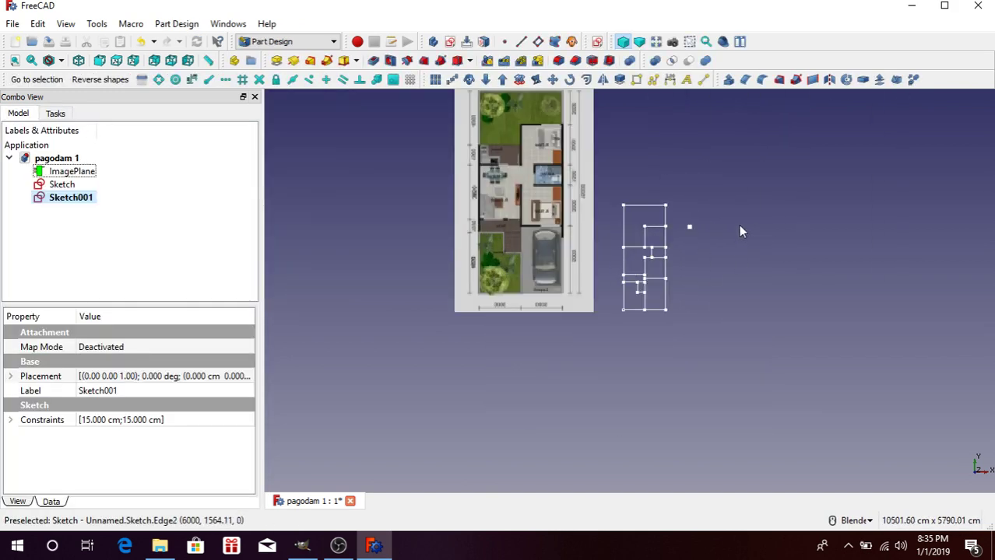
Start Draft Move with Copy enabled and take the column square's centre as base point
{"action": "scroll", "coordinate": [688, 227], "scroll_direction": "up", "scroll_amount": 5}
{"action": "scroll", "coordinate": [621, 251], "scroll_direction": "up", "scroll_amount": 3}
{"action": "scroll", "coordinate": [617, 248], "scroll_direction": "up", "scroll_amount": 2}
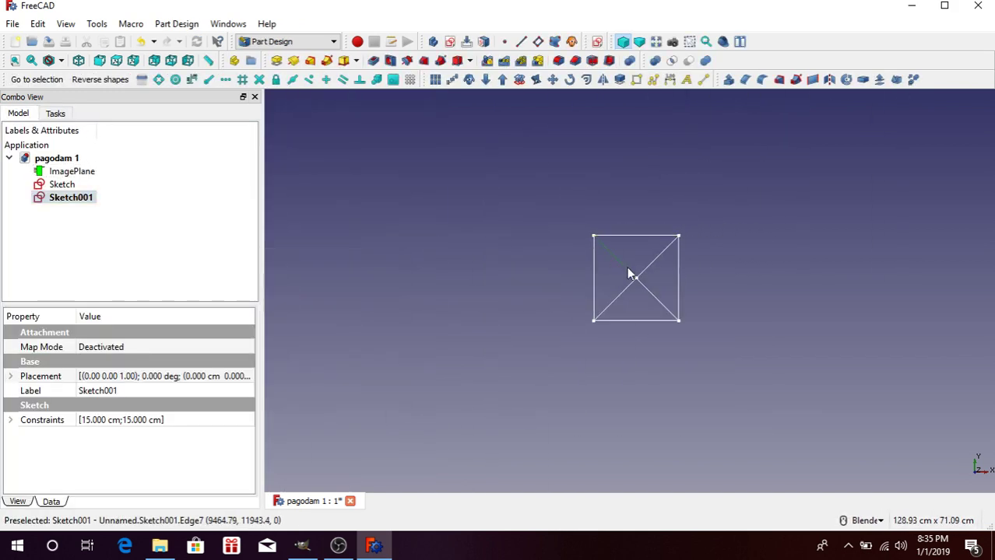
{"action": "left_click", "coordinate": [551, 78]}
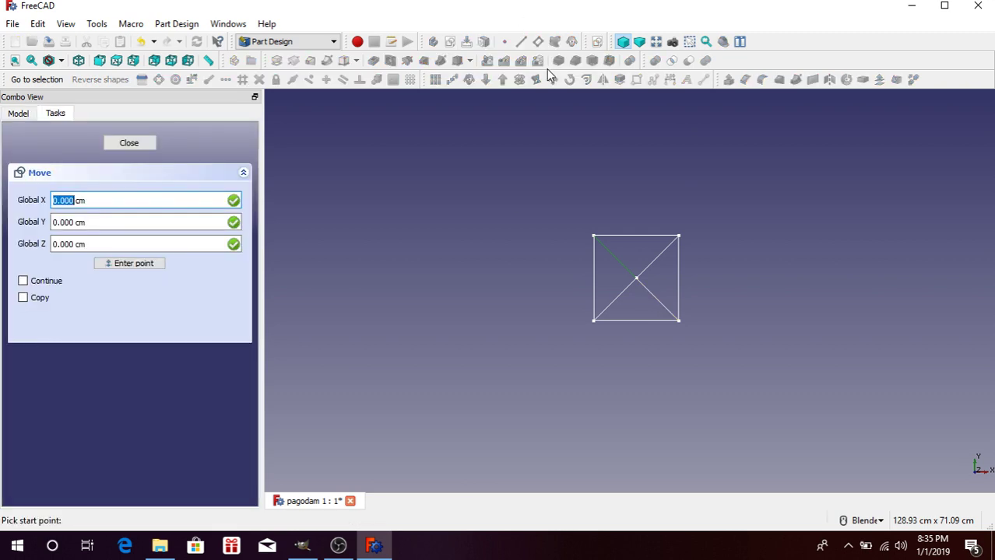
{"action": "left_click", "coordinate": [33, 298]}
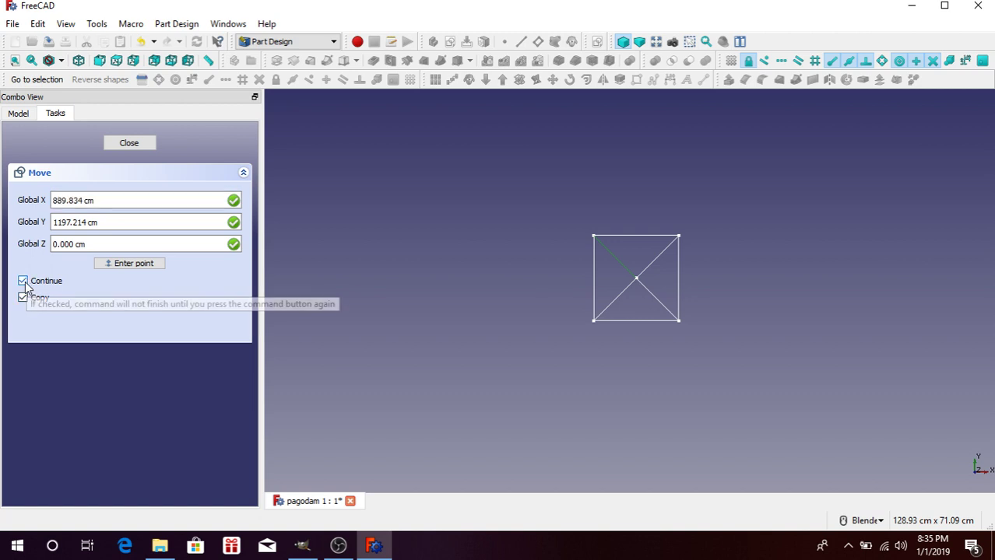
{"action": "left_click", "coordinate": [636, 278]}
Place column copies on the top wall corner and the wall intersection below it
{"action": "scroll", "coordinate": [819, 204], "scroll_direction": "down", "scroll_amount": 2}
{"action": "scroll", "coordinate": [797, 217], "scroll_direction": "down", "scroll_amount": 3}
{"action": "scroll", "coordinate": [786, 224], "scroll_direction": "up", "scroll_amount": 3}
{"action": "scroll", "coordinate": [786, 224], "scroll_direction": "up", "scroll_amount": 3}
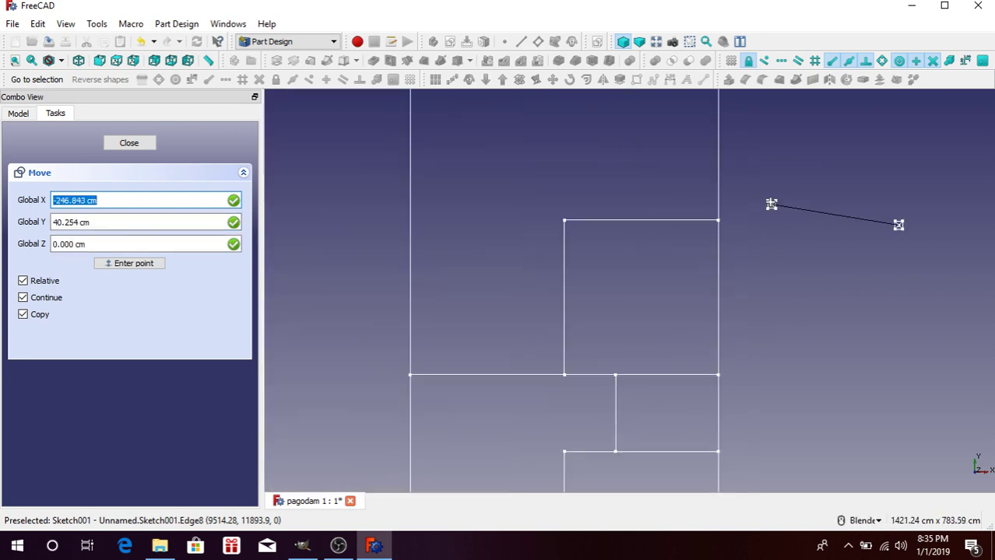
{"action": "scroll", "coordinate": [774, 214], "scroll_direction": "down", "scroll_amount": 3}
{"action": "scroll", "coordinate": [781, 234], "scroll_direction": "up", "scroll_amount": 1}
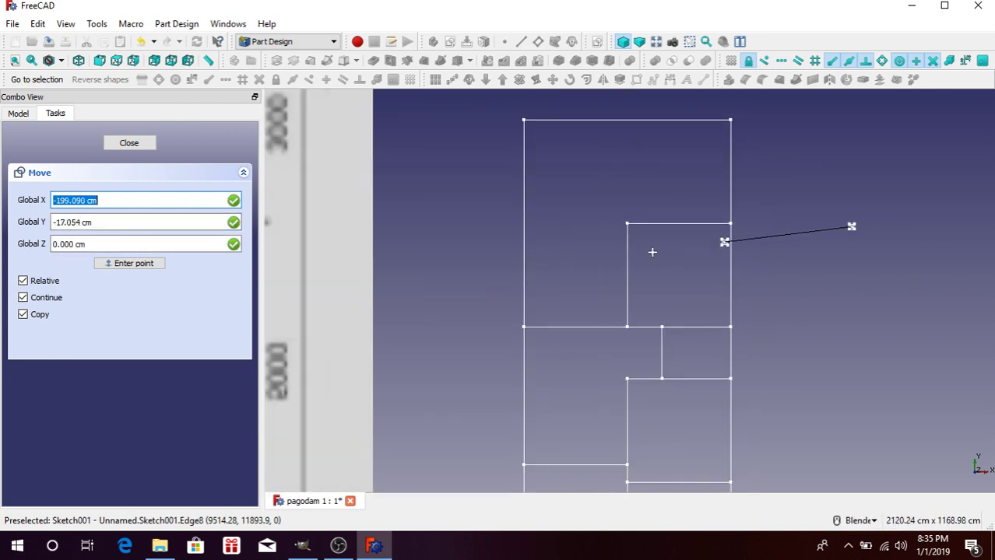
{"action": "scroll", "coordinate": [652, 252], "scroll_direction": "up", "scroll_amount": 5}
{"action": "left_click", "coordinate": [636, 163]}
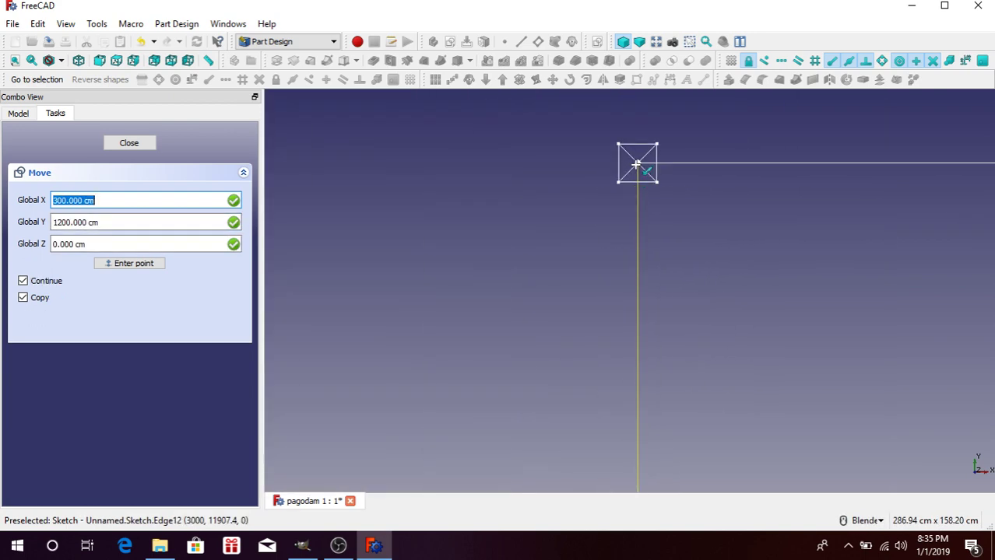
{"action": "left_click", "coordinate": [637, 163]}
{"action": "scroll", "coordinate": [639, 164], "scroll_direction": "down", "scroll_amount": 3}
{"action": "left_click", "coordinate": [639, 299]}
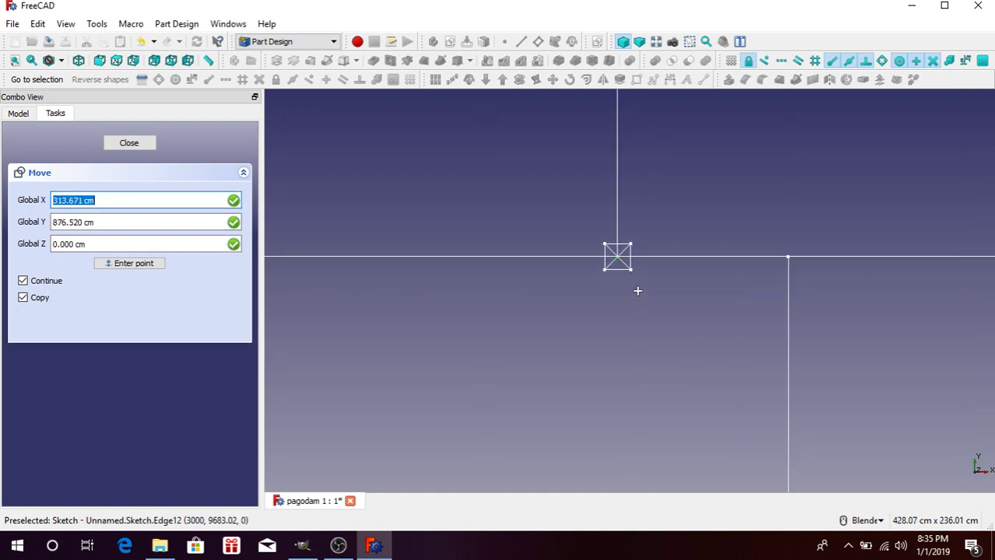
Copy the square to the intersection on the right, the one below it, and back left
{"action": "left_click", "coordinate": [618, 257]}
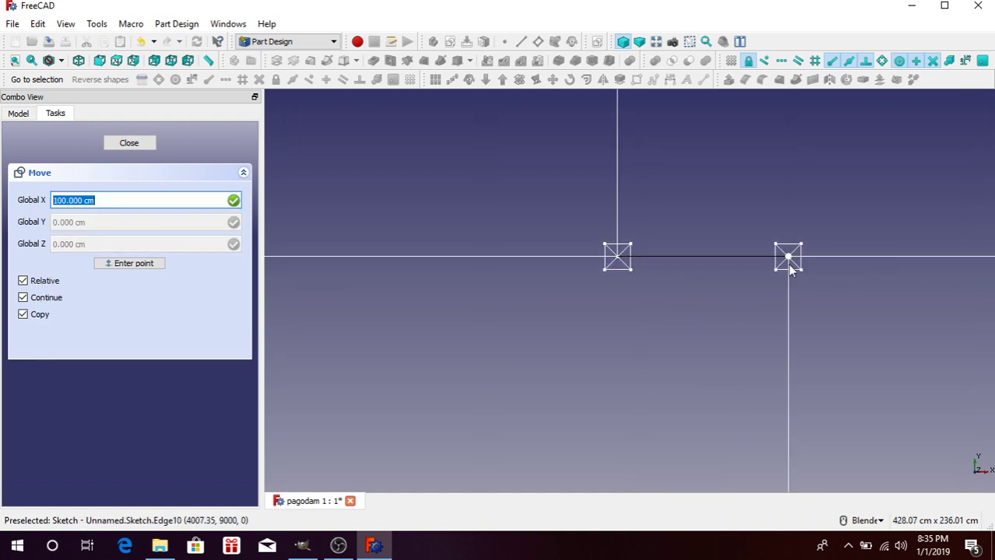
{"action": "left_click", "coordinate": [788, 257]}
{"action": "scroll", "coordinate": [788, 257], "scroll_direction": "down", "scroll_amount": 5}
{"action": "left_click", "coordinate": [775, 205]}
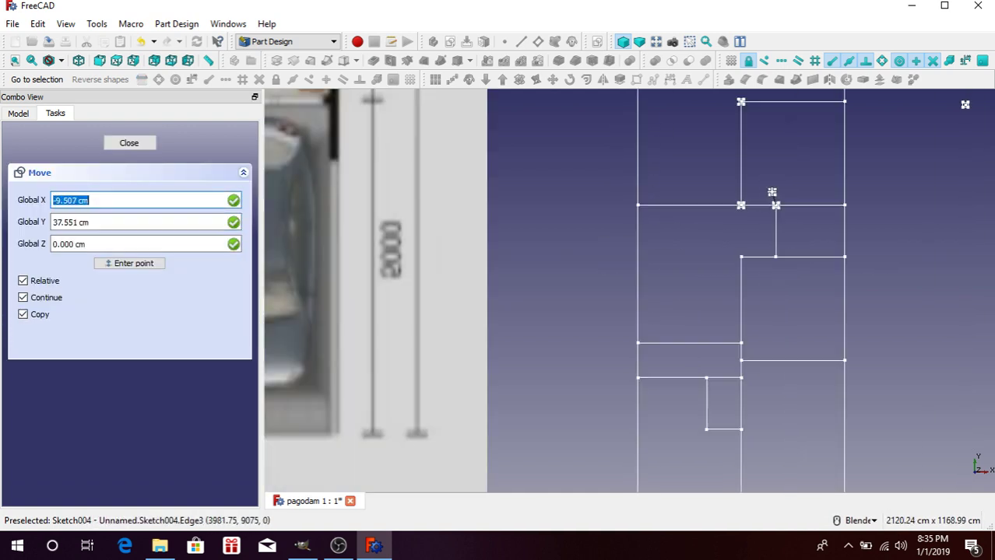
{"action": "left_click", "coordinate": [775, 257]}
{"action": "scroll", "coordinate": [775, 257], "scroll_direction": "up", "scroll_amount": 5}
{"action": "left_click", "coordinate": [769, 255]}
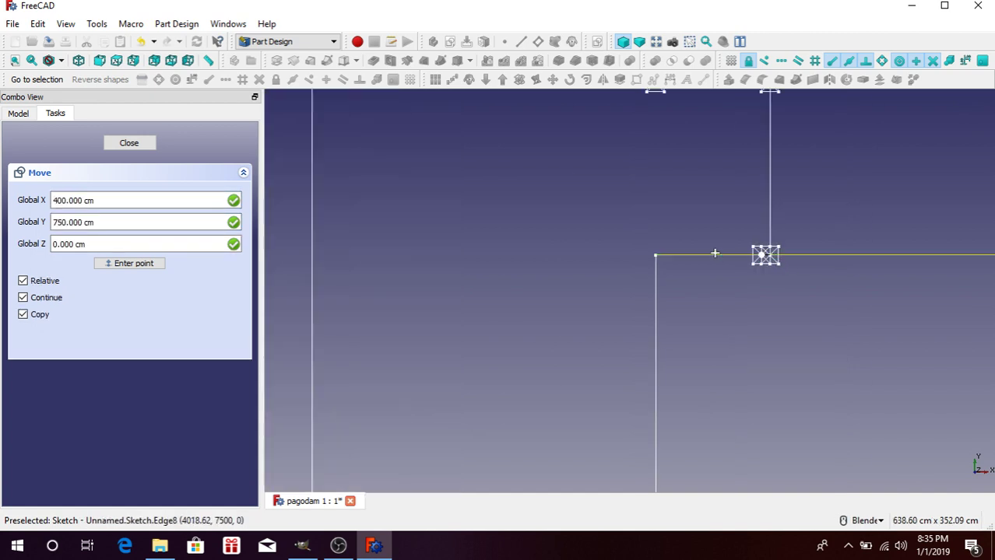
{"action": "left_click", "coordinate": [656, 254]}
{"action": "scroll", "coordinate": [656, 254], "scroll_direction": "down", "scroll_amount": 5}
{"action": "scroll", "coordinate": [695, 224], "scroll_direction": "up", "scroll_amount": 5}
Add column copies on two more interior wall intersections
{"action": "left_click", "coordinate": [695, 225]}
{"action": "scroll", "coordinate": [695, 224], "scroll_direction": "down", "scroll_amount": 4}
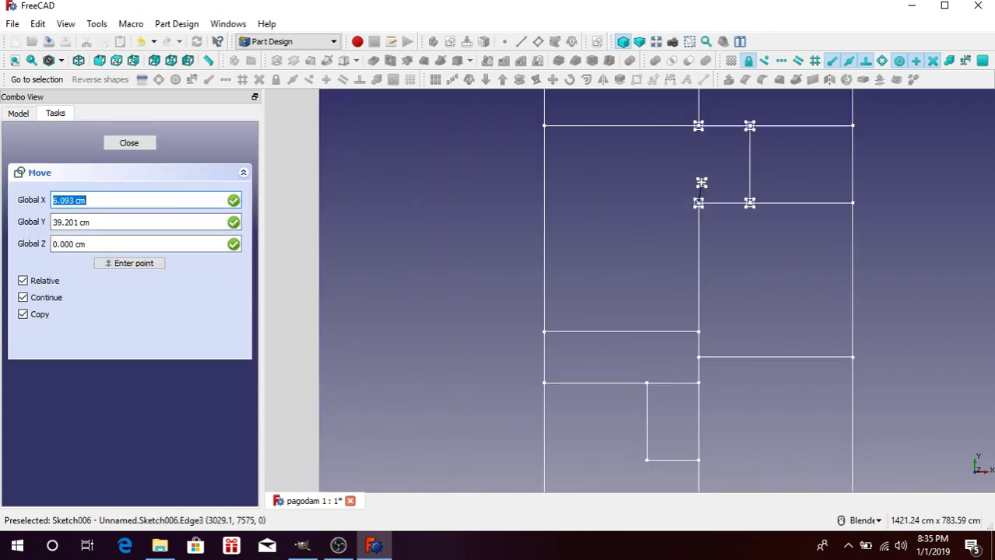
{"action": "left_click", "coordinate": [699, 331]}
{"action": "scroll", "coordinate": [694, 314], "scroll_direction": "up", "scroll_amount": 5}
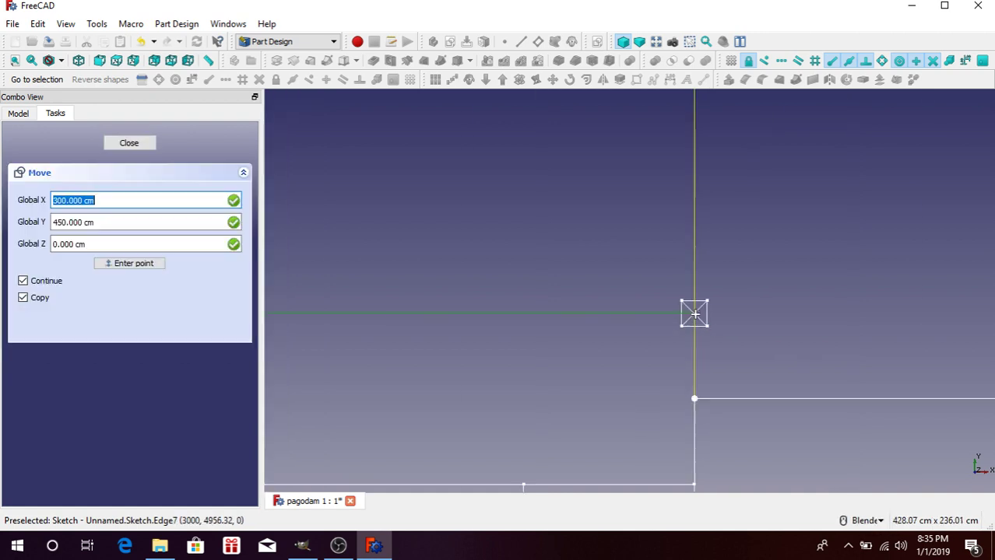
{"action": "left_click", "coordinate": [694, 314]}
{"action": "scroll", "coordinate": [682, 326], "scroll_direction": "down", "scroll_amount": 3}
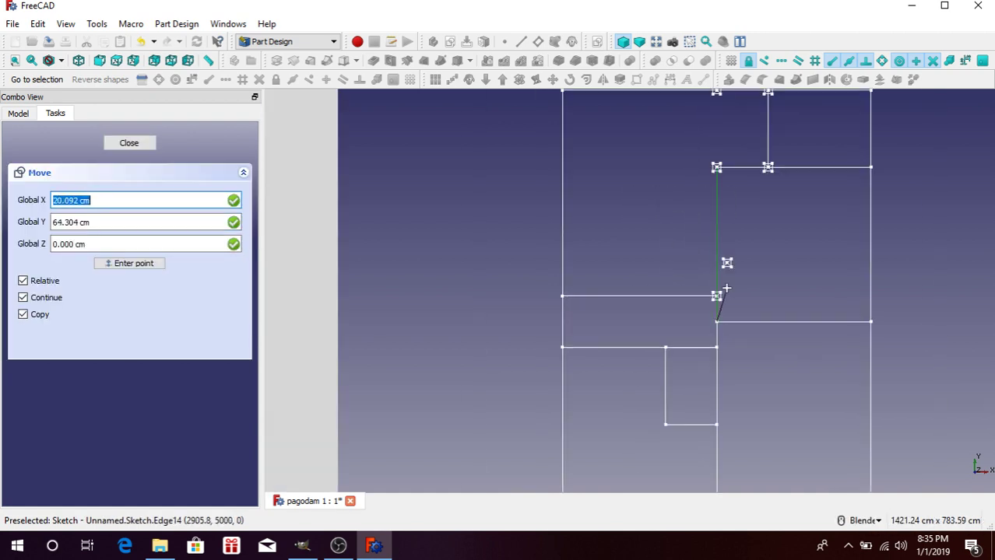
{"action": "scroll", "coordinate": [724, 260], "scroll_direction": "down", "scroll_amount": 3}
{"action": "left_click", "coordinate": [637, 251]}
{"action": "scroll", "coordinate": [636, 251], "scroll_direction": "up", "scroll_amount": 5}
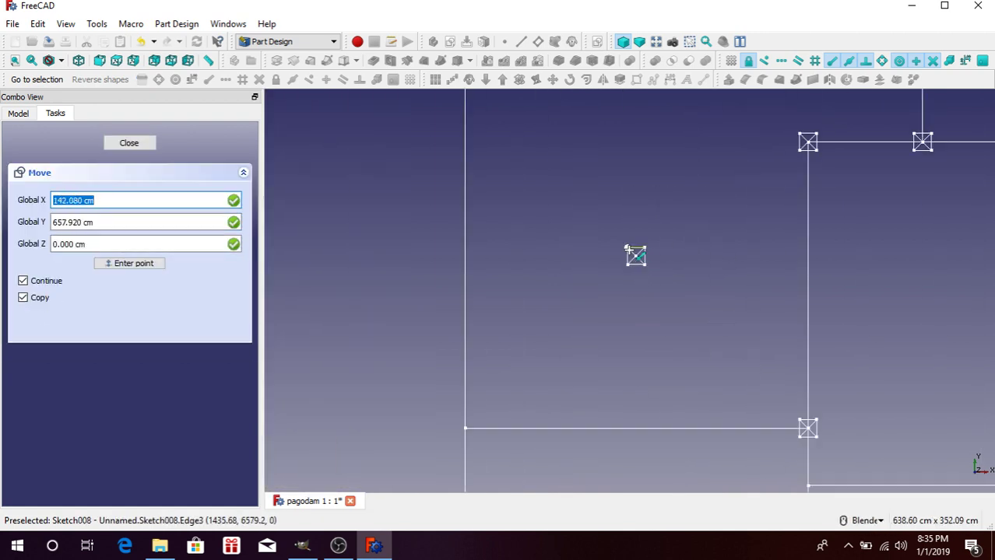
Place a column copy on the central wall junction
{"action": "left_click", "coordinate": [636, 260]}
{"action": "scroll", "coordinate": [637, 260], "scroll_direction": "down", "scroll_amount": 3}
{"action": "scroll", "coordinate": [695, 264], "scroll_direction": "up", "scroll_amount": 3}
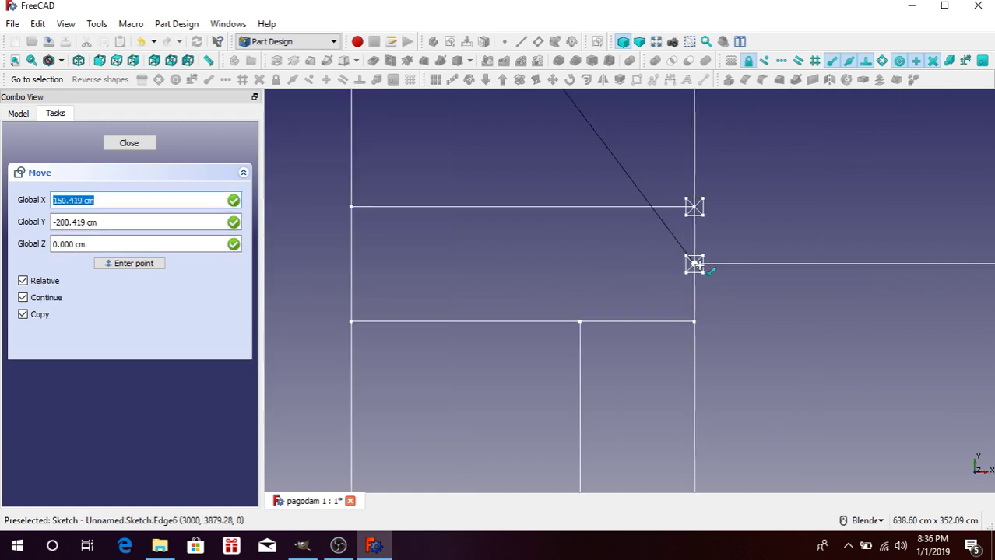
{"action": "left_click", "coordinate": [695, 264]}
{"action": "scroll", "coordinate": [695, 264], "scroll_direction": "up", "scroll_amount": 3}
Copy the square, locked horizontally with X, to the right-hand intersection, then to the lower right corner
{"action": "left_click", "coordinate": [705, 265]}
{"action": "scroll", "coordinate": [704, 264], "scroll_direction": "down", "scroll_amount": 3}
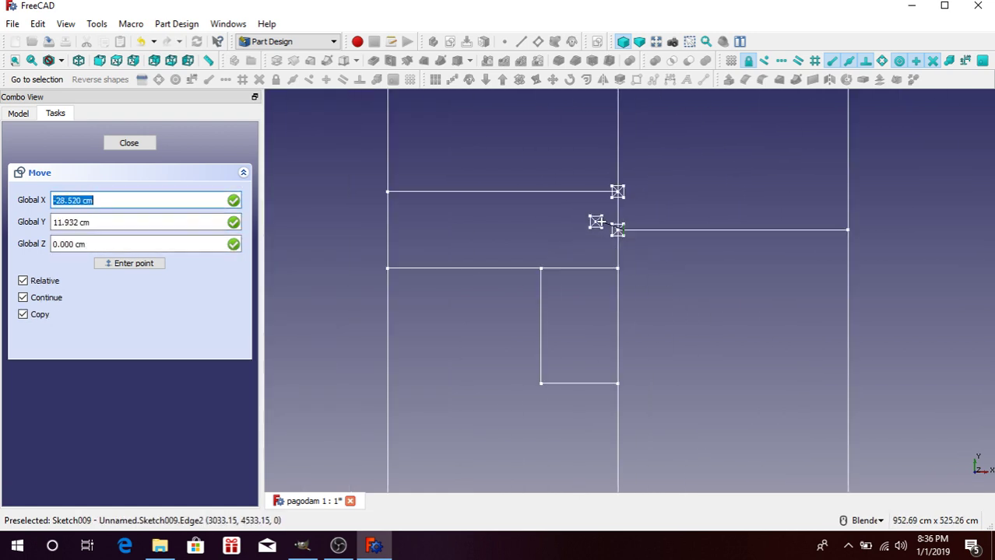
{"action": "scroll", "coordinate": [866, 212], "scroll_direction": "up", "scroll_amount": 3}
{"action": "key", "text": "x"}
{"action": "left_click", "coordinate": [812, 249]}
{"action": "scroll", "coordinate": [812, 249], "scroll_direction": "down", "scroll_amount": 3}
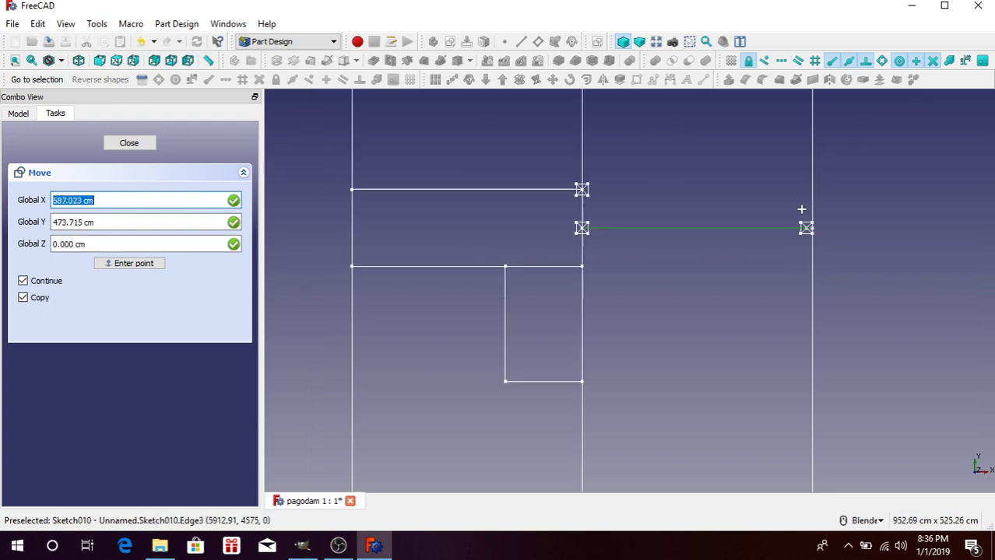
{"action": "scroll", "coordinate": [803, 231], "scroll_direction": "up", "scroll_amount": 3}
{"action": "left_click", "coordinate": [809, 232]}
{"action": "scroll", "coordinate": [788, 167], "scroll_direction": "down", "scroll_amount": 3}
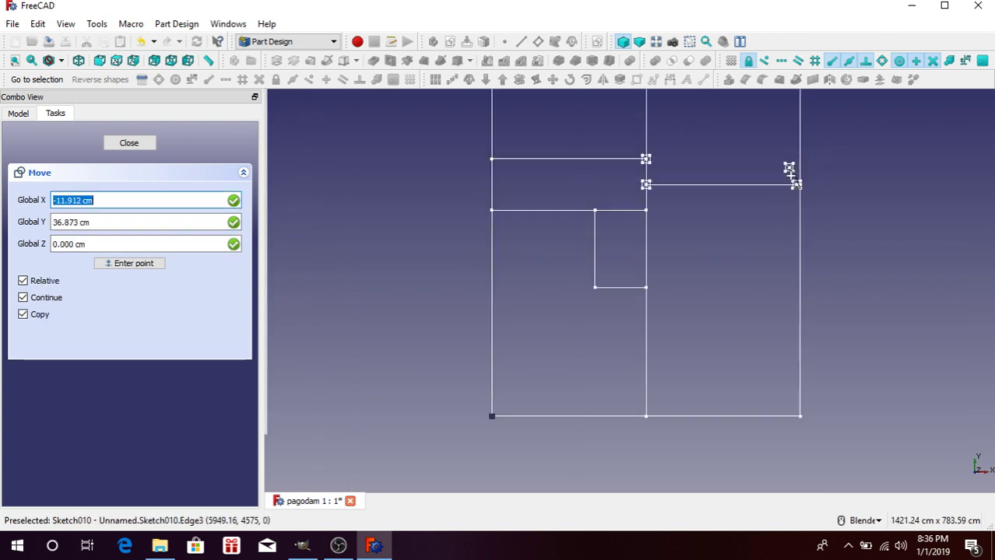
{"action": "scroll", "coordinate": [798, 412], "scroll_direction": "up", "scroll_amount": 3}
{"action": "left_click", "coordinate": [798, 415]}
{"action": "scroll", "coordinate": [782, 418], "scroll_direction": "up", "scroll_amount": 3}
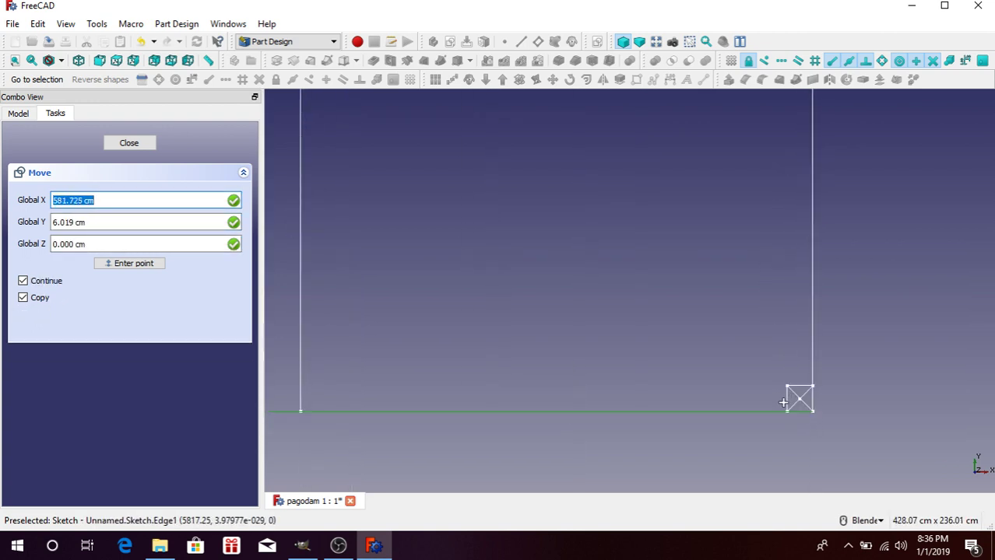
Copy the square to the bottom left corner, then vertically with Y up to the top-left wall corner
{"action": "left_click", "coordinate": [786, 408]}
{"action": "scroll", "coordinate": [706, 303], "scroll_direction": "down", "scroll_amount": 3}
{"action": "scroll", "coordinate": [515, 320], "scroll_direction": "up", "scroll_amount": 3}
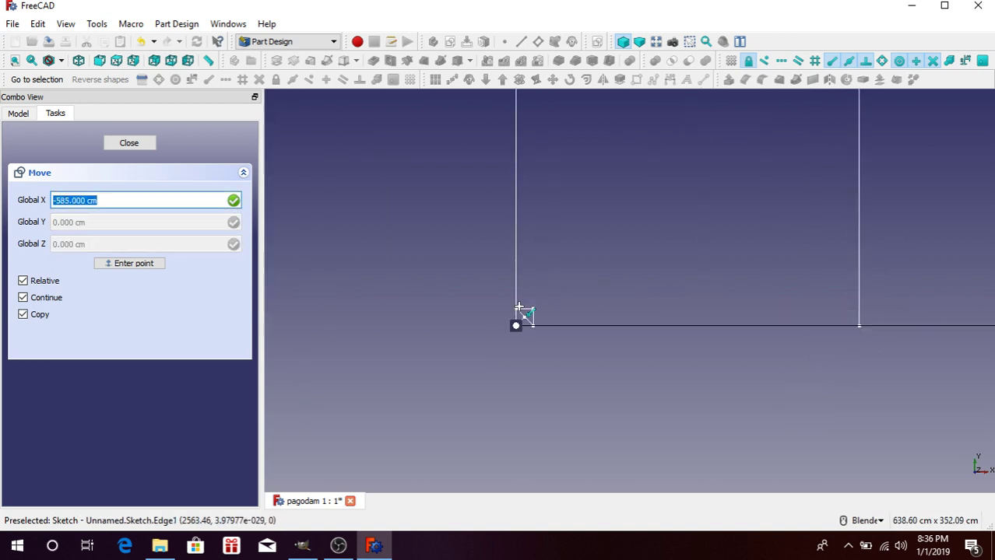
{"action": "left_click", "coordinate": [517, 319]}
{"action": "scroll", "coordinate": [523, 305], "scroll_direction": "up", "scroll_amount": 3}
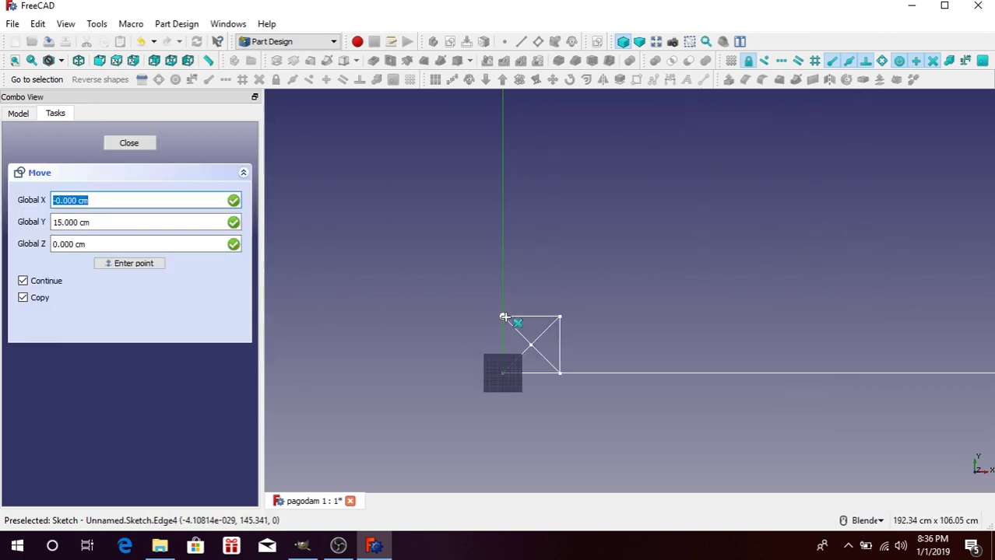
{"action": "left_click", "coordinate": [529, 340]}
{"action": "key", "text": "y"}
{"action": "scroll", "coordinate": [537, 300], "scroll_direction": "down", "scroll_amount": 5}
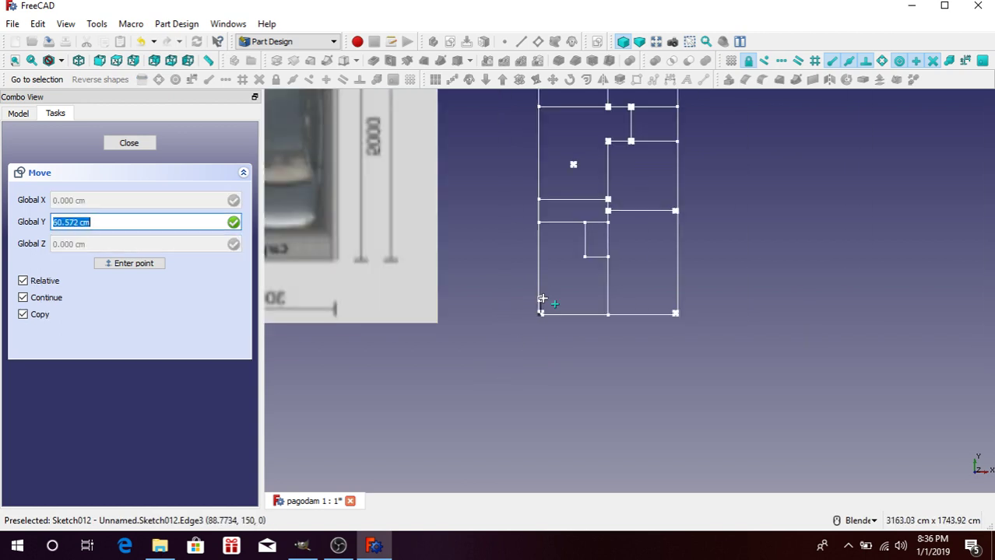
{"action": "scroll", "coordinate": [518, 230], "scroll_direction": "up", "scroll_amount": 3}
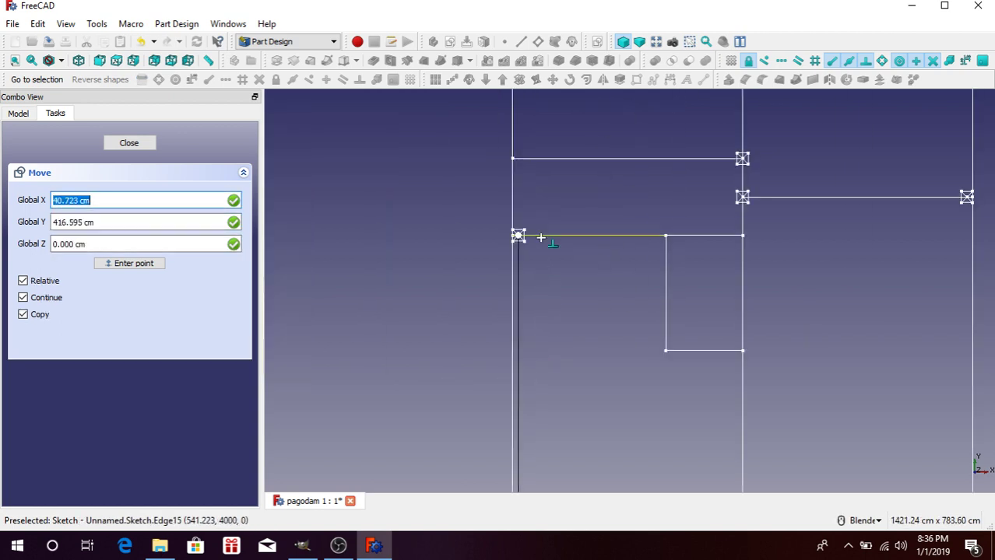
{"action": "left_click", "coordinate": [518, 158]}
{"action": "scroll", "coordinate": [537, 257], "scroll_direction": "up", "scroll_amount": 3}
{"action": "scroll", "coordinate": [552, 319], "scroll_direction": "up", "scroll_amount": 3}
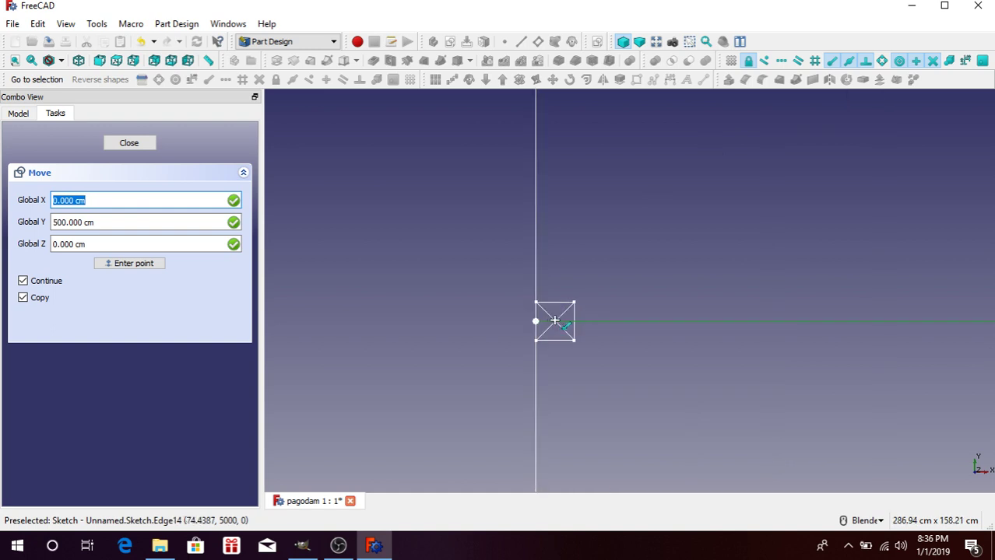
Put column copies on the next upper wall corner and the wall intersection beside it
{"action": "left_click", "coordinate": [535, 320]}
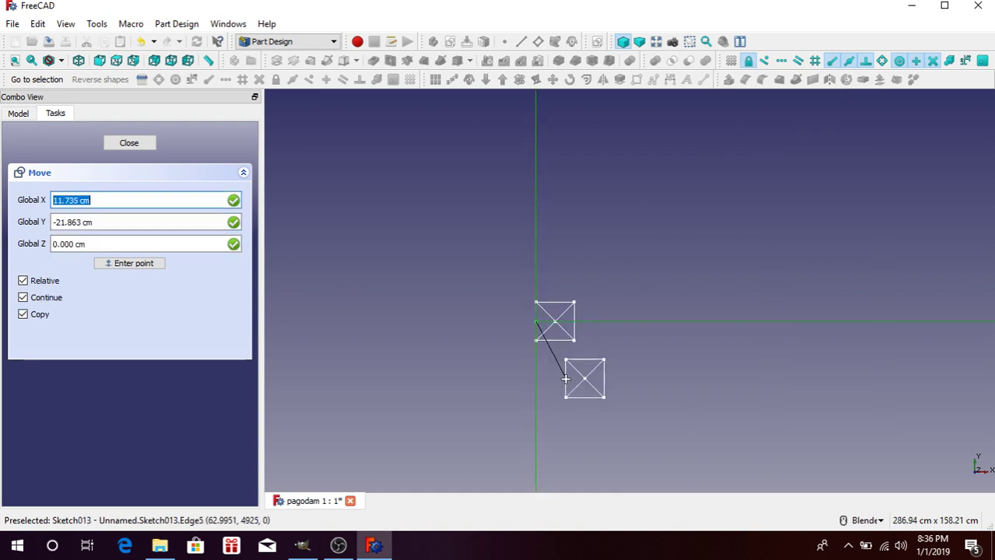
{"action": "scroll", "coordinate": [614, 334], "scroll_direction": "down", "scroll_amount": 3}
{"action": "scroll", "coordinate": [573, 171], "scroll_direction": "up", "scroll_amount": 3}
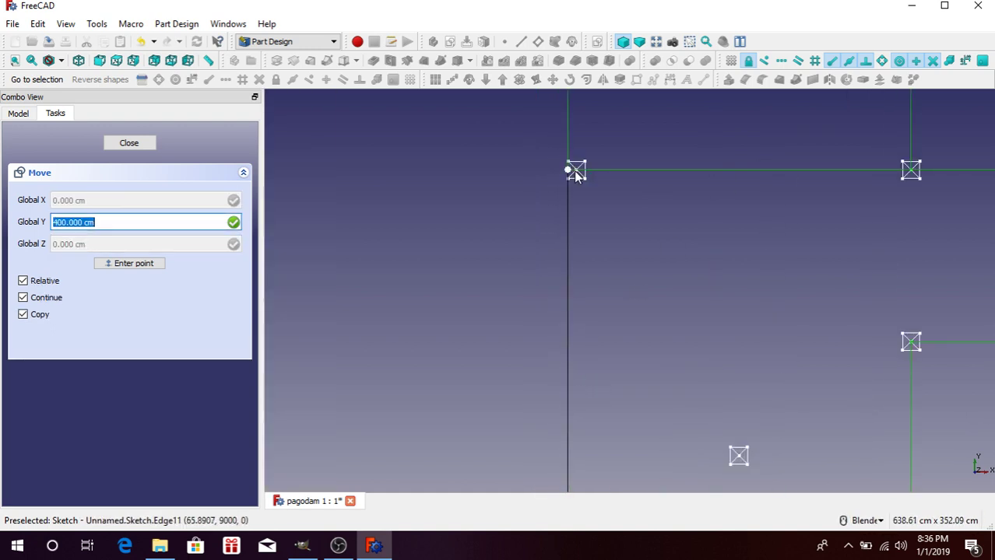
{"action": "left_click", "coordinate": [576, 174]}
{"action": "left_click", "coordinate": [569, 190]}
{"action": "scroll", "coordinate": [589, 289], "scroll_direction": "down", "scroll_amount": 2}
{"action": "scroll", "coordinate": [586, 193], "scroll_direction": "down", "scroll_amount": 2}
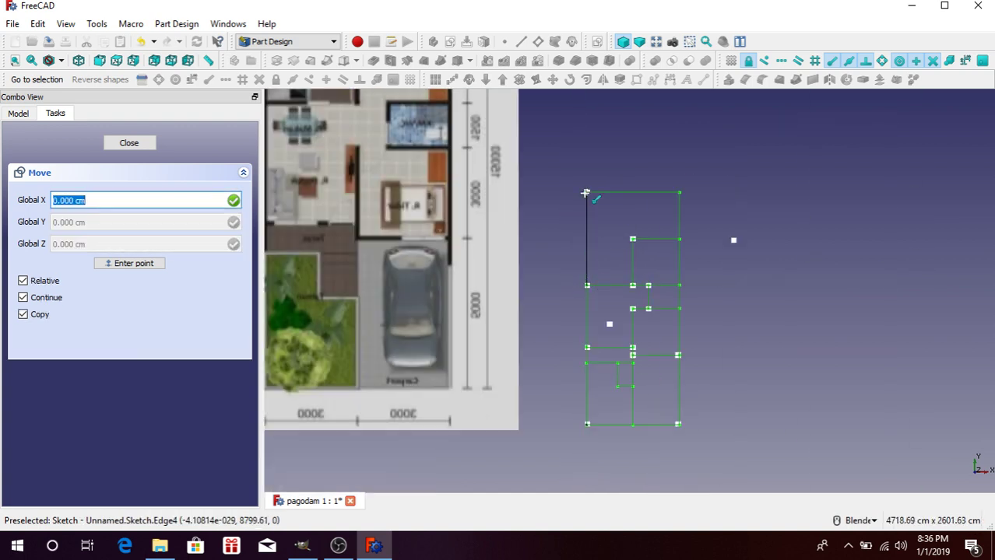
{"action": "scroll", "coordinate": [585, 195], "scroll_direction": "up", "scroll_amount": 2}
{"action": "scroll", "coordinate": [584, 153], "scroll_direction": "up", "scroll_amount": 3}
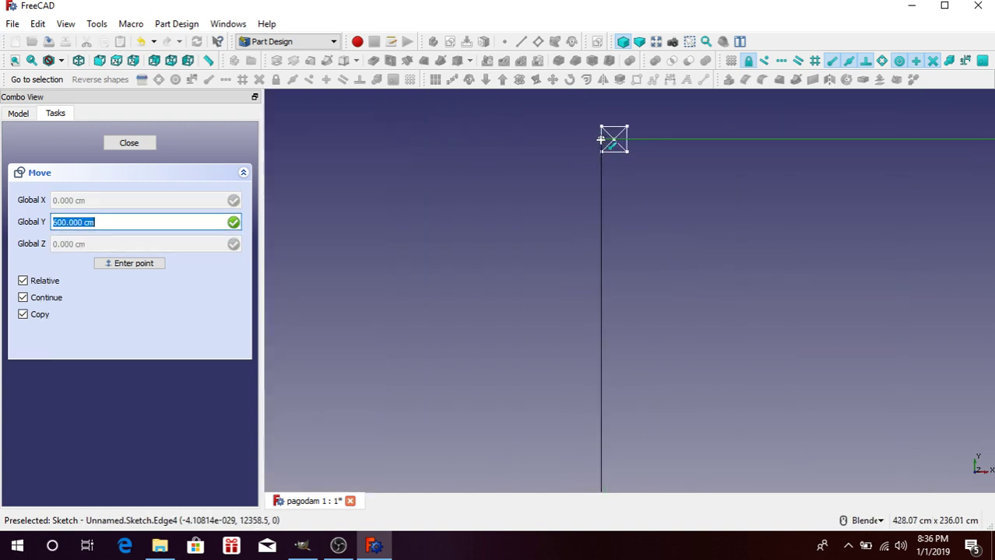
{"action": "scroll", "coordinate": [603, 139], "scroll_direction": "down", "scroll_amount": 2}
{"action": "scroll", "coordinate": [601, 145], "scroll_direction": "down", "scroll_amount": 1}
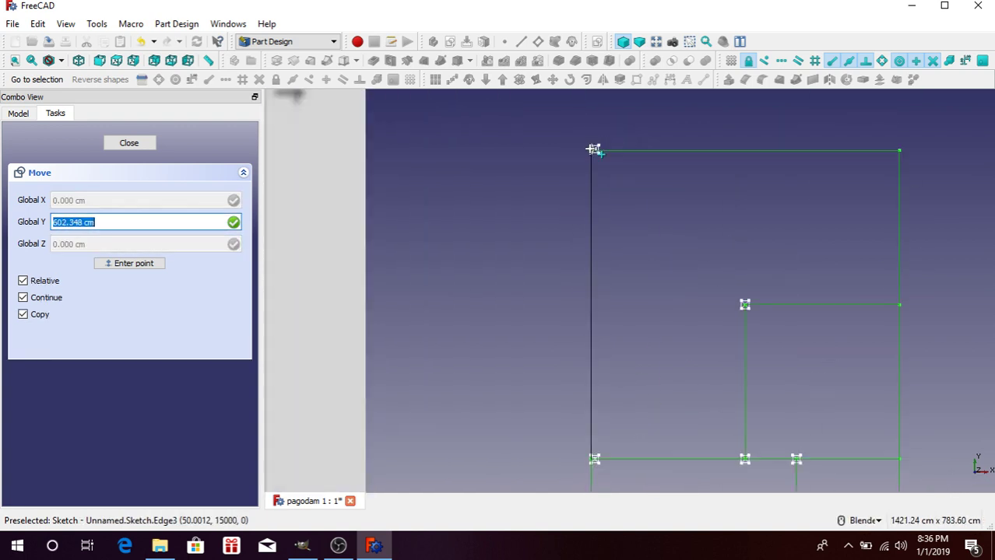
{"action": "scroll", "coordinate": [593, 149], "scroll_direction": "down", "scroll_amount": 1}
{"action": "left_click", "coordinate": [656, 191]}
{"action": "scroll", "coordinate": [654, 189], "scroll_direction": "up", "scroll_amount": 3}
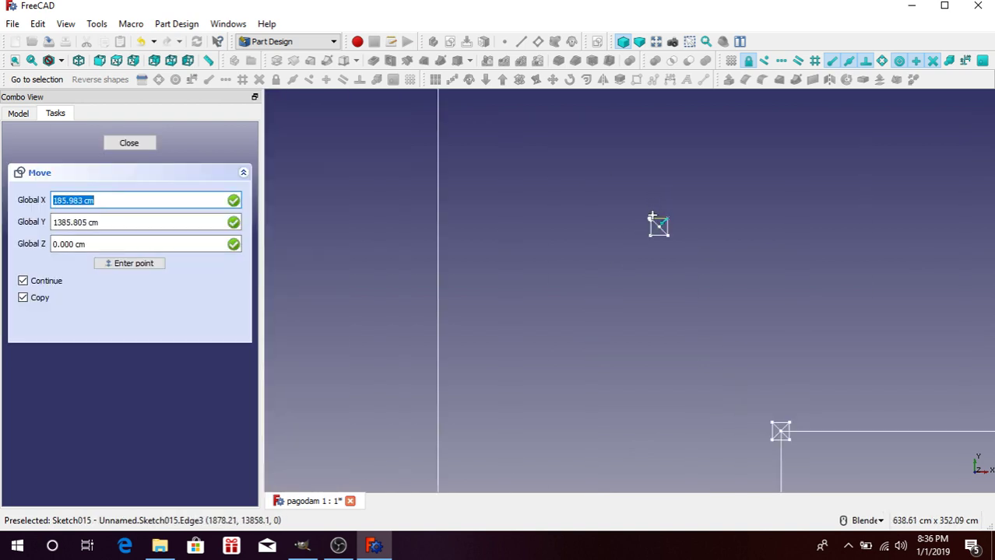
Add column copies at the new inner corner and the right-side wall corner
{"action": "left_click", "coordinate": [654, 221]}
{"action": "scroll", "coordinate": [642, 222], "scroll_direction": "down", "scroll_amount": 3}
{"action": "scroll", "coordinate": [599, 234], "scroll_direction": "up", "scroll_amount": 2}
{"action": "left_click", "coordinate": [586, 244]}
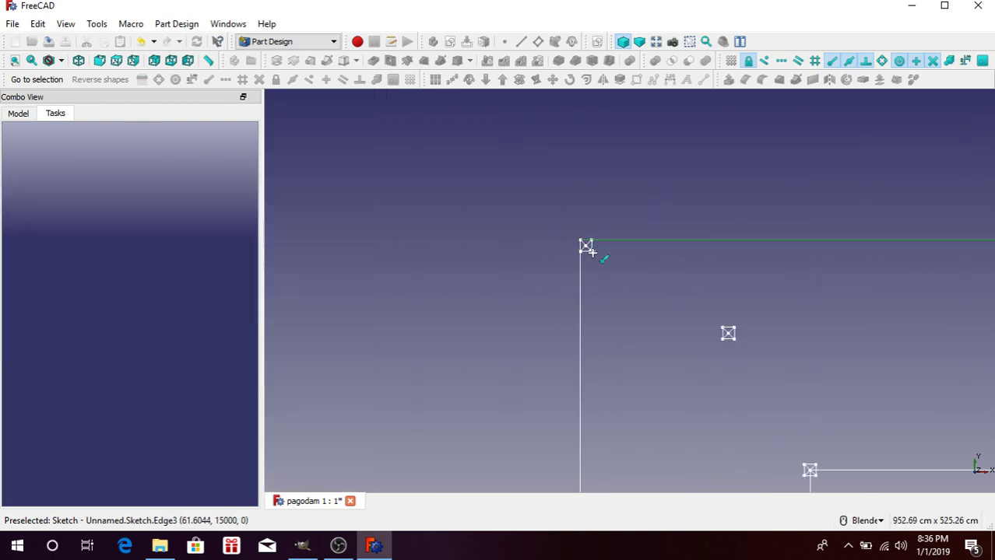
{"action": "scroll", "coordinate": [589, 251], "scroll_direction": "up", "scroll_amount": 2}
{"action": "left_click", "coordinate": [590, 248]}
{"action": "scroll", "coordinate": [576, 247], "scroll_direction": "down", "scroll_amount": 2}
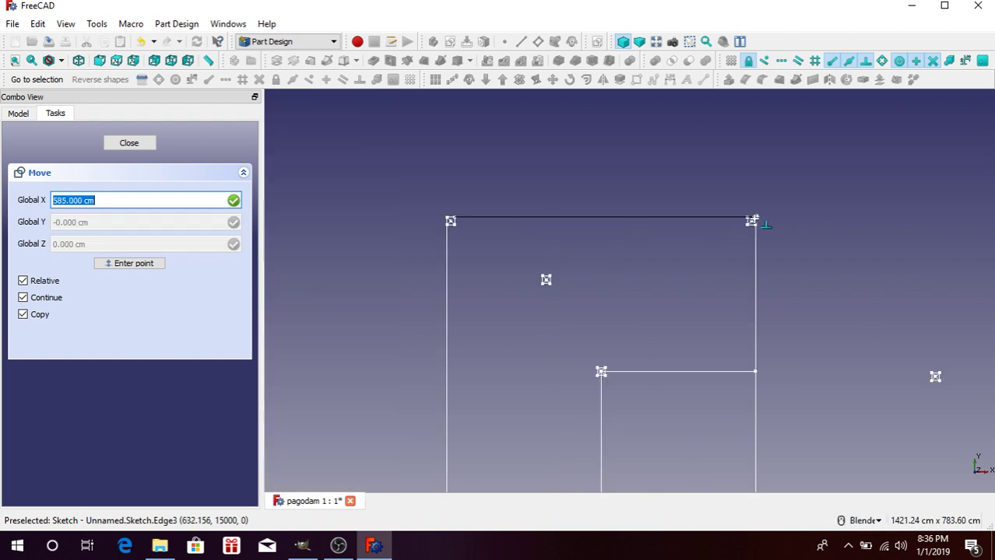
{"action": "left_click", "coordinate": [752, 221]}
{"action": "scroll", "coordinate": [748, 218], "scroll_direction": "up", "scroll_amount": 3}
{"action": "scroll", "coordinate": [735, 207], "scroll_direction": "up", "scroll_amount": 1}
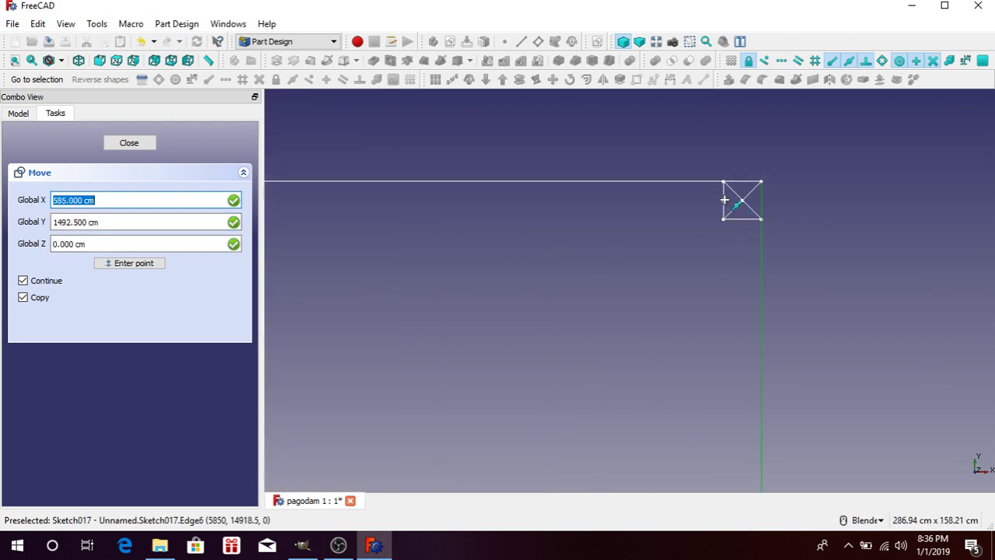
Drop column copies on another wall corner and the intersection next to it
{"action": "left_click", "coordinate": [724, 201]}
{"action": "scroll", "coordinate": [724, 201], "scroll_direction": "down", "scroll_amount": 4}
{"action": "left_click", "coordinate": [726, 328]}
{"action": "scroll", "coordinate": [728, 318], "scroll_direction": "up", "scroll_amount": 4}
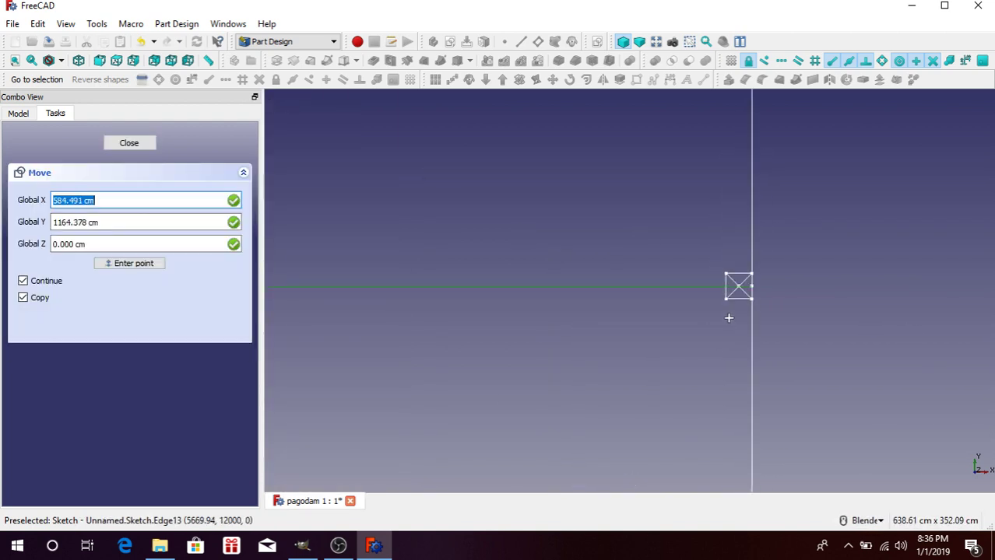
{"action": "left_click", "coordinate": [721, 266]}
{"action": "scroll", "coordinate": [723, 249], "scroll_direction": "down", "scroll_amount": 3}
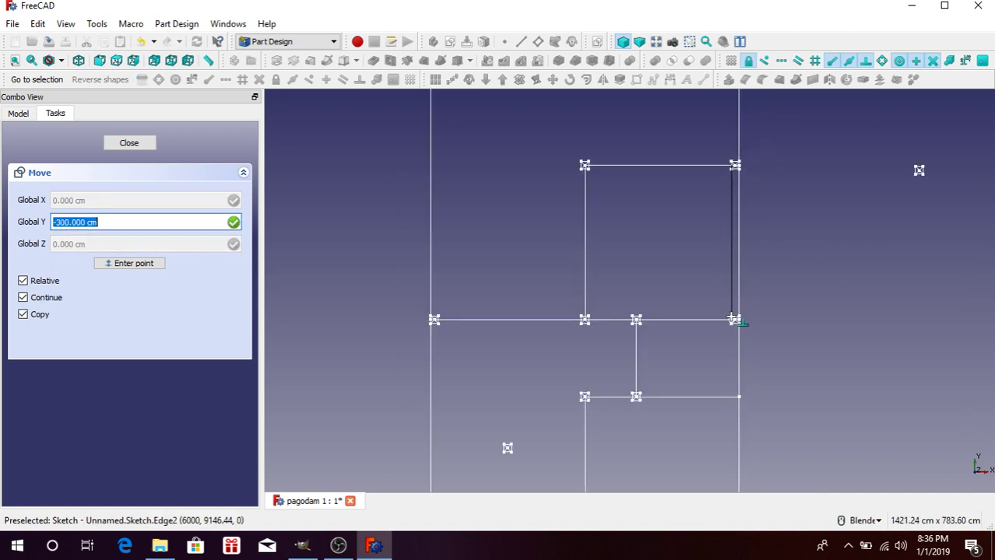
{"action": "left_click", "coordinate": [732, 319]}
{"action": "scroll", "coordinate": [706, 211], "scroll_direction": "down", "scroll_amount": 2}
{"action": "scroll", "coordinate": [726, 286], "scroll_direction": "up", "scroll_amount": 2}
{"action": "scroll", "coordinate": [722, 227], "scroll_direction": "up", "scroll_amount": 3}
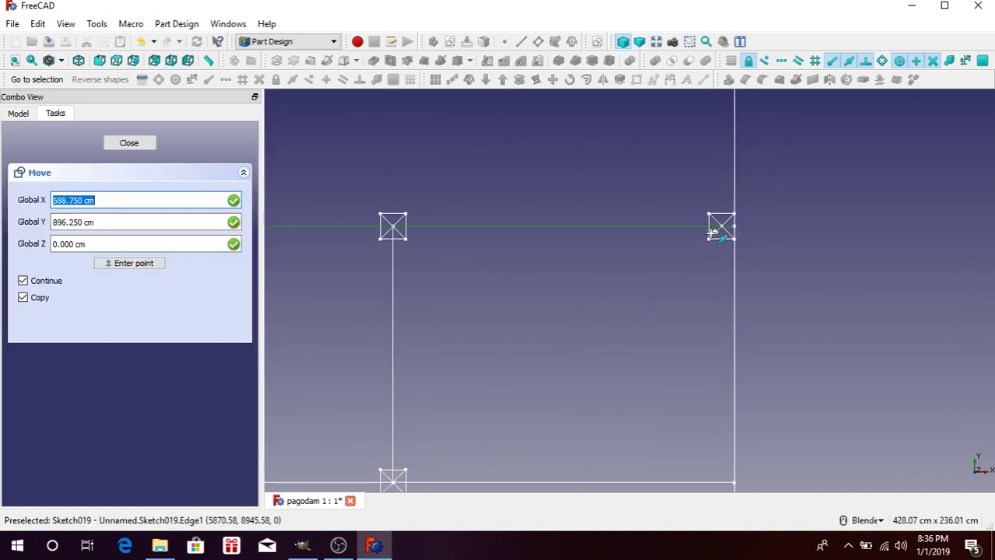
Place a final column copy on the remaining wall junction and close the Move tool
{"action": "left_click", "coordinate": [710, 234]}
{"action": "scroll", "coordinate": [710, 233], "scroll_direction": "down", "scroll_amount": 3}
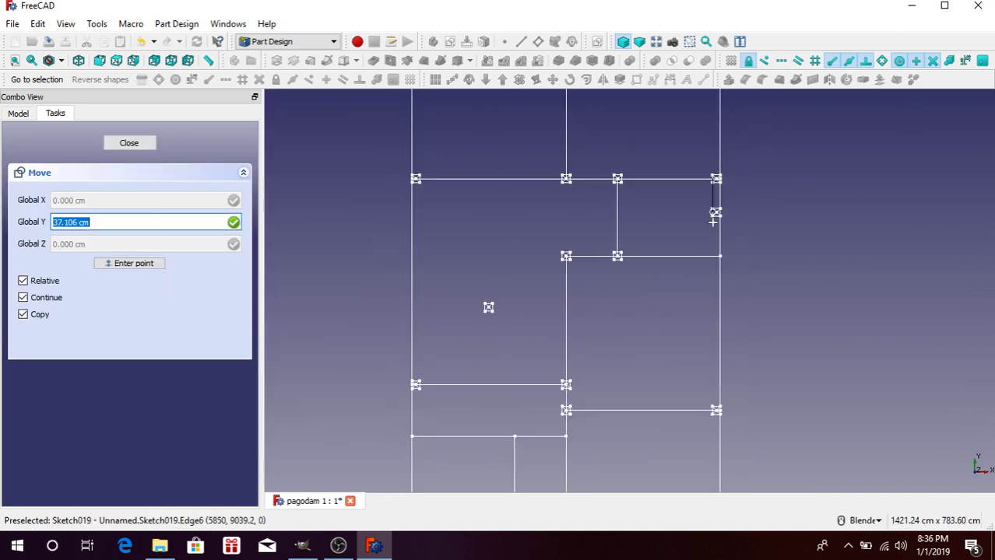
{"action": "left_click", "coordinate": [710, 262]}
{"action": "scroll", "coordinate": [721, 260], "scroll_direction": "up", "scroll_amount": 3}
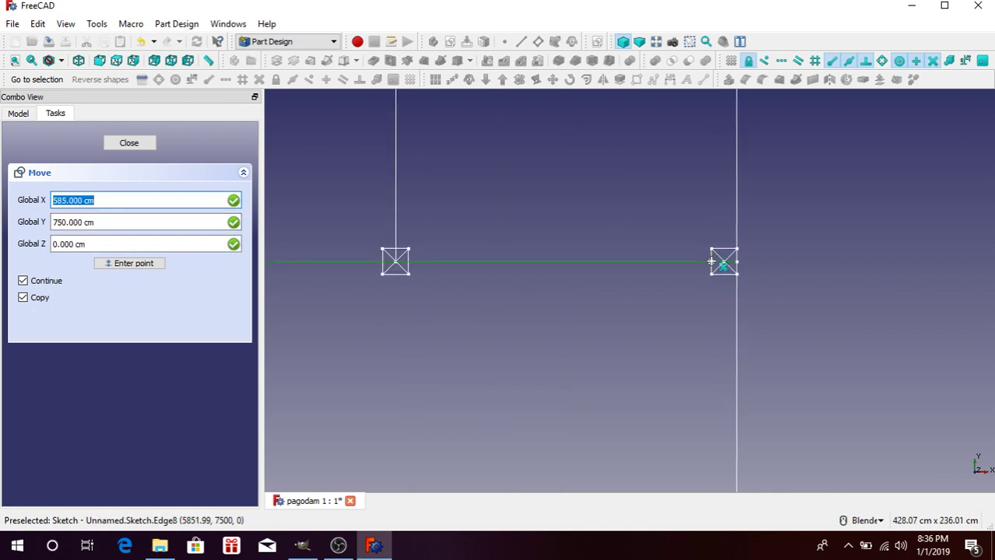
{"action": "left_click", "coordinate": [721, 260]}
{"action": "scroll", "coordinate": [722, 260], "scroll_direction": "down", "scroll_amount": 3}
{"action": "scroll", "coordinate": [704, 285], "scroll_direction": "up", "scroll_amount": 2}
{"action": "left_click", "coordinate": [705, 287]}
{"action": "scroll", "coordinate": [711, 267], "scroll_direction": "down", "scroll_amount": 2}
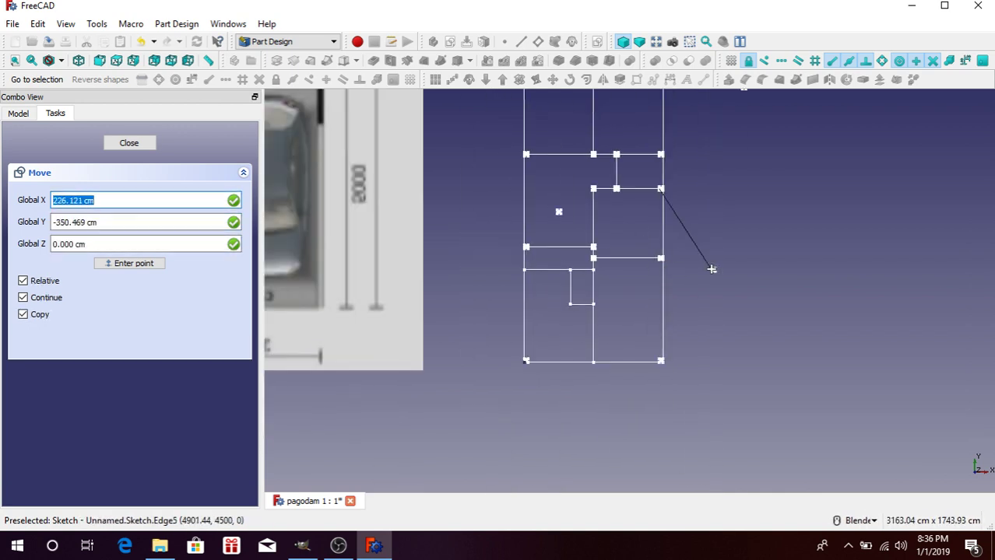
{"action": "scroll", "coordinate": [697, 229], "scroll_direction": "down", "scroll_amount": 4}
{"action": "scroll", "coordinate": [677, 297], "scroll_direction": "up", "scroll_amount": 4}
{"action": "scroll", "coordinate": [678, 296], "scroll_direction": "up", "scroll_amount": 2}
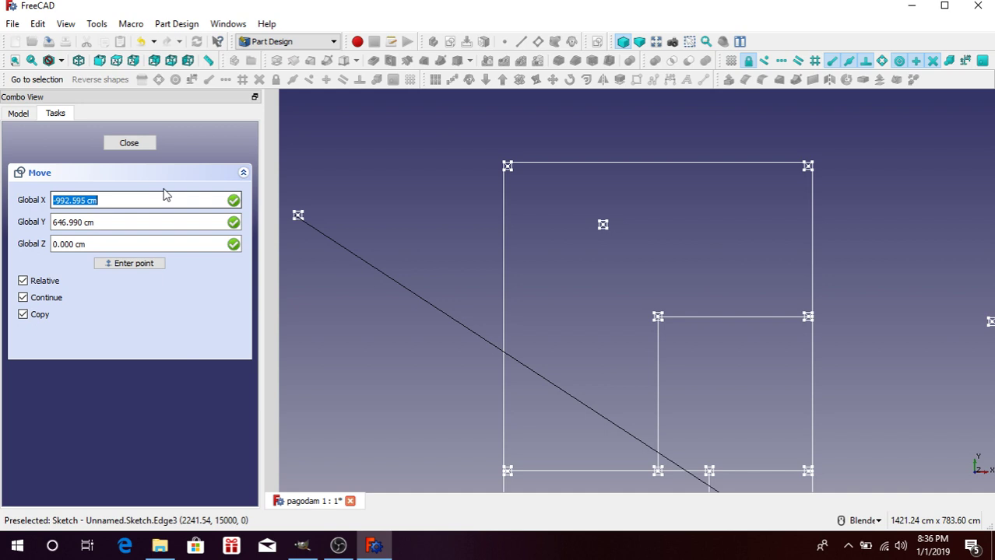
{"action": "left_click", "coordinate": [113, 148]}
{"action": "scroll", "coordinate": [648, 179], "scroll_direction": "down", "scroll_amount": 2}
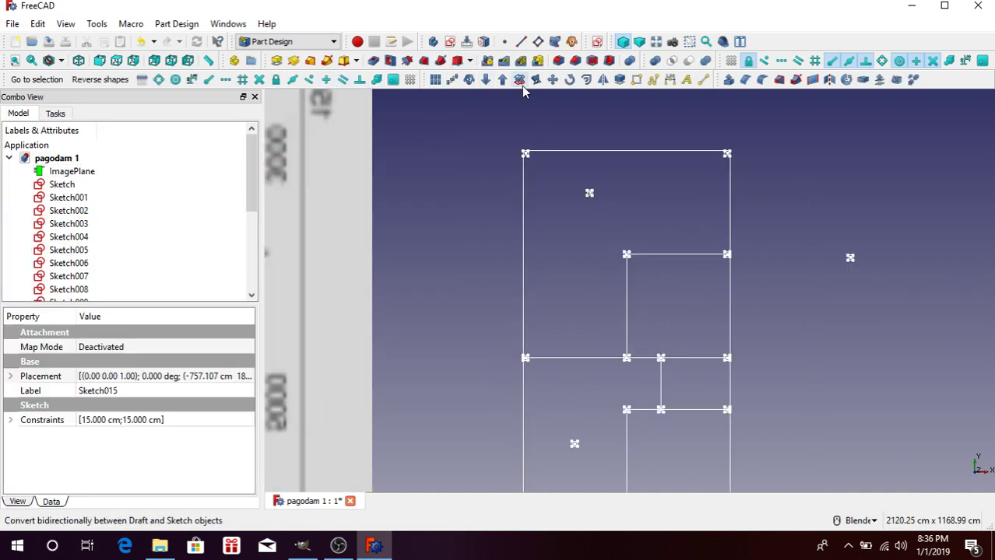
{"action": "left_click", "coordinate": [580, 234]}
{"action": "scroll", "coordinate": [590, 364], "scroll_direction": "up", "scroll_amount": 2}
{"action": "scroll", "coordinate": [599, 347], "scroll_direction": "up", "scroll_amount": 2}
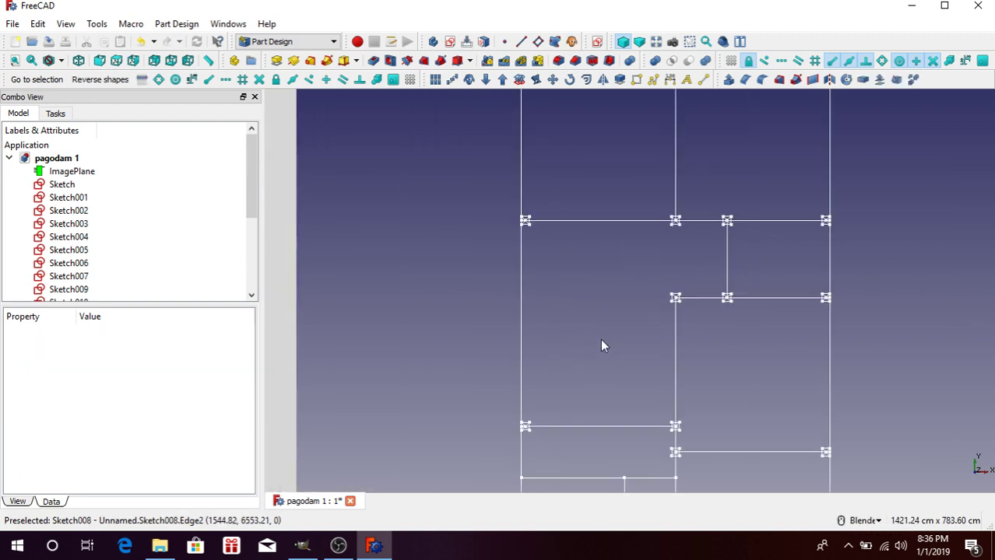
{"action": "scroll", "coordinate": [615, 323], "scroll_direction": "down", "scroll_amount": 5}
{"action": "scroll", "coordinate": [638, 299], "scroll_direction": "up", "scroll_amount": 3}
{"action": "scroll", "coordinate": [739, 264], "scroll_direction": "down", "scroll_amount": 5}
{"action": "scroll", "coordinate": [700, 267], "scroll_direction": "up", "scroll_amount": 4}
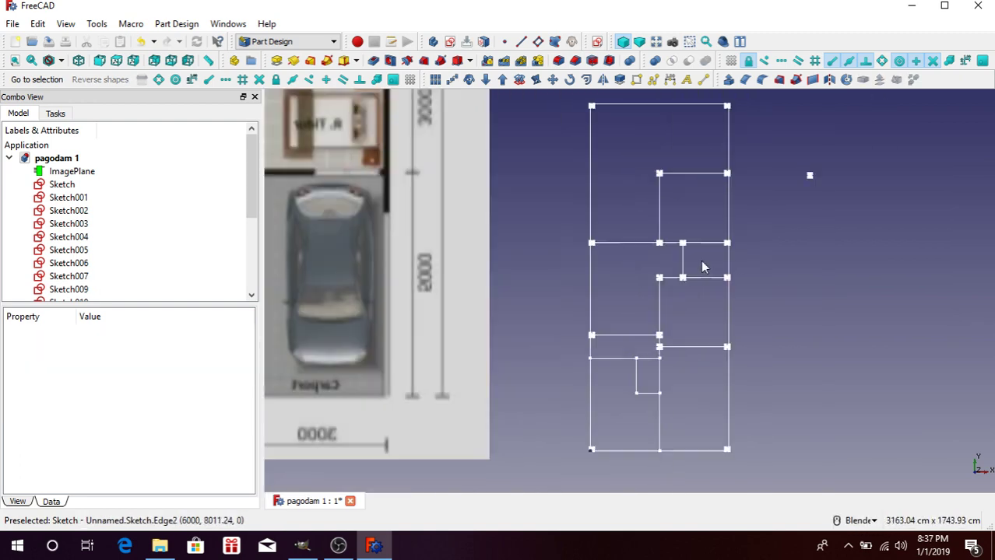
{"action": "scroll", "coordinate": [701, 263], "scroll_direction": "up", "scroll_amount": 2}
{"action": "scroll", "coordinate": [701, 262], "scroll_direction": "down", "scroll_amount": 6}
{"action": "scroll", "coordinate": [704, 259], "scroll_direction": "up", "scroll_amount": 2}
{"action": "scroll", "coordinate": [706, 257], "scroll_direction": "up", "scroll_amount": 4}
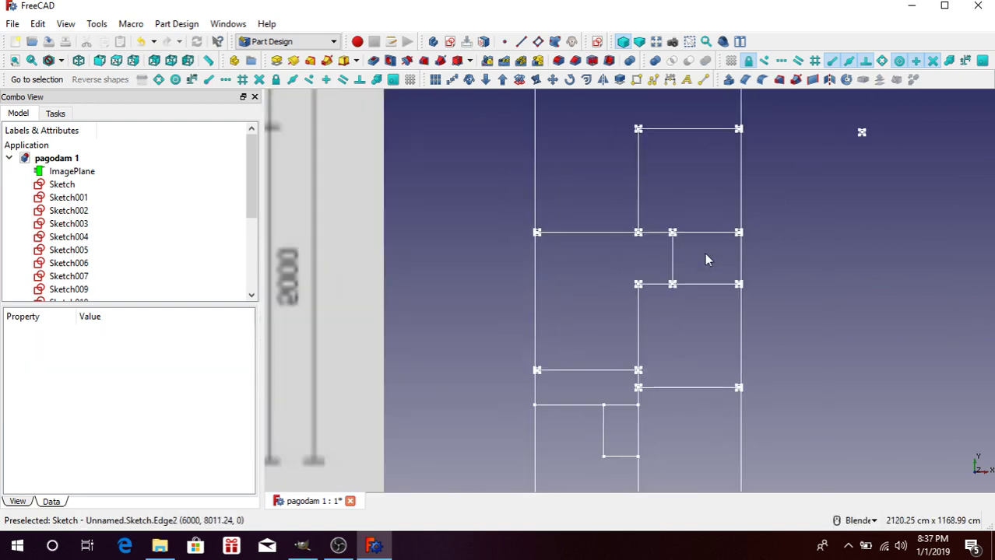
{"action": "scroll", "coordinate": [703, 250], "scroll_direction": "down", "scroll_amount": 5}
{"action": "scroll", "coordinate": [685, 212], "scroll_direction": "up", "scroll_amount": 2}
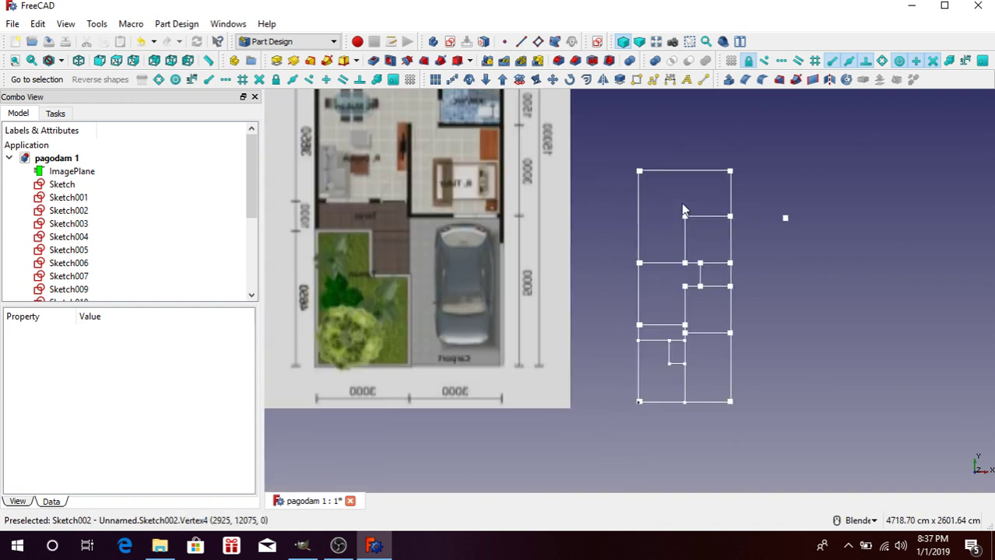
{"action": "scroll", "coordinate": [683, 210], "scroll_direction": "down", "scroll_amount": 3}
{"action": "scroll", "coordinate": [684, 212], "scroll_direction": "up", "scroll_amount": 5}
{"action": "scroll", "coordinate": [689, 210], "scroll_direction": "up", "scroll_amount": 2}
{"action": "scroll", "coordinate": [688, 268], "scroll_direction": "down", "scroll_amount": 6}
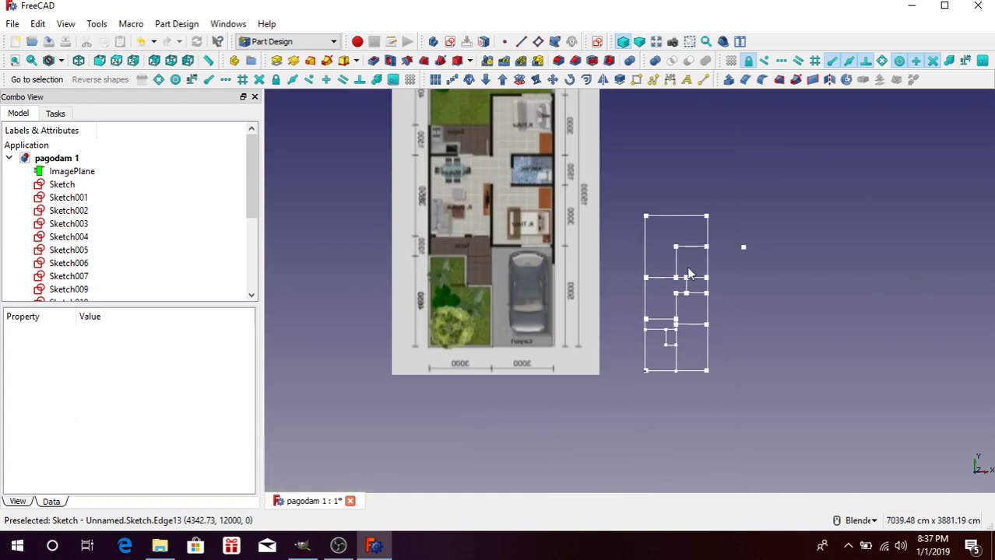
{"action": "scroll", "coordinate": [685, 264], "scroll_direction": "up", "scroll_amount": 2}
{"action": "scroll", "coordinate": [681, 256], "scroll_direction": "up", "scroll_amount": 3}
{"action": "scroll", "coordinate": [601, 249], "scroll_direction": "down", "scroll_amount": 4}
{"action": "scroll", "coordinate": [599, 250], "scroll_direction": "up", "scroll_amount": 3}
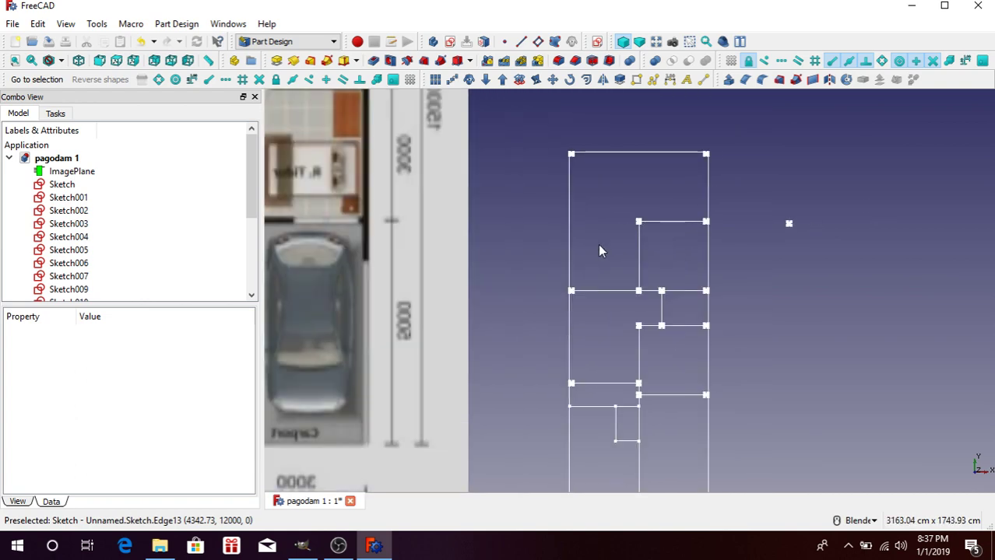
{"action": "scroll", "coordinate": [599, 251], "scroll_direction": "down", "scroll_amount": 3}
{"action": "scroll", "coordinate": [623, 257], "scroll_direction": "up", "scroll_amount": 5}
{"action": "scroll", "coordinate": [646, 262], "scroll_direction": "down", "scroll_amount": 5}
{"action": "scroll", "coordinate": [635, 255], "scroll_direction": "up", "scroll_amount": 3}
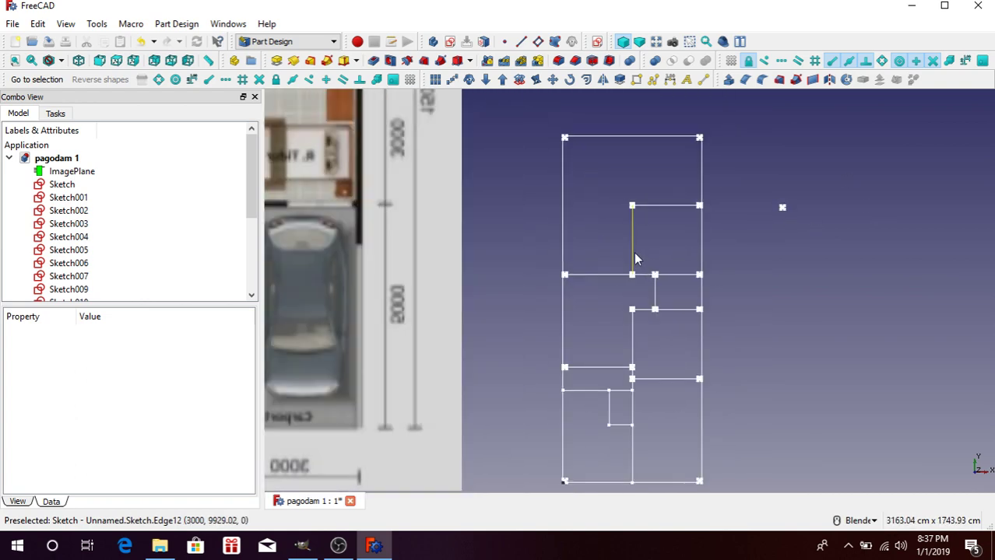